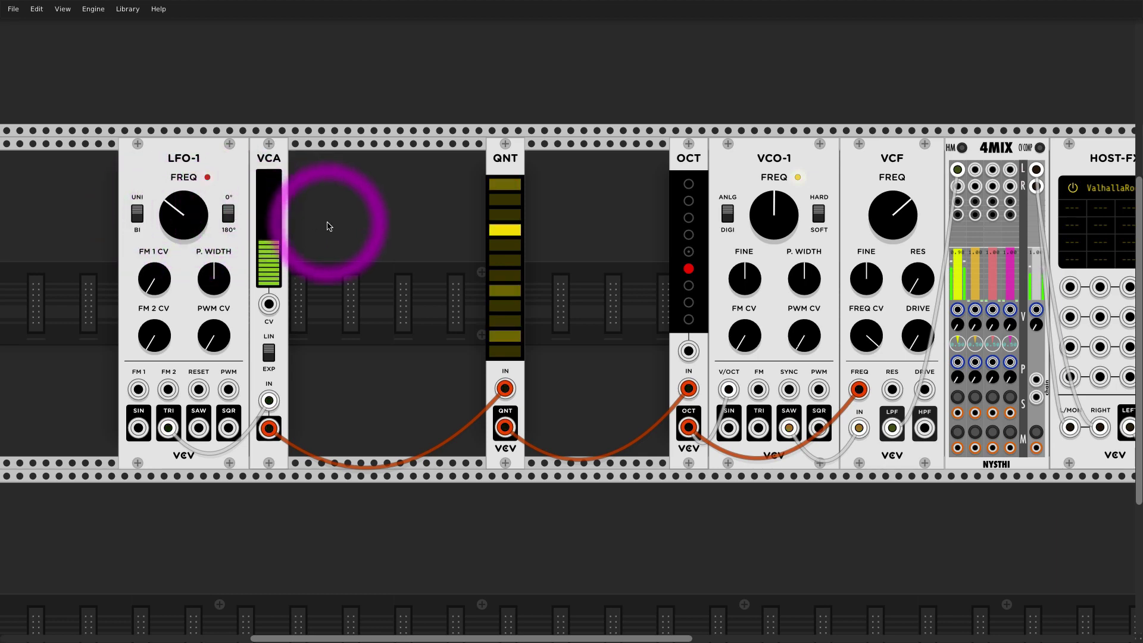
Duplicate the QNT quantizer and patch the two in series between the VCA output and the OCT input.
left_click_drag(543, 176, 481, 166)
key("ctrl+d")
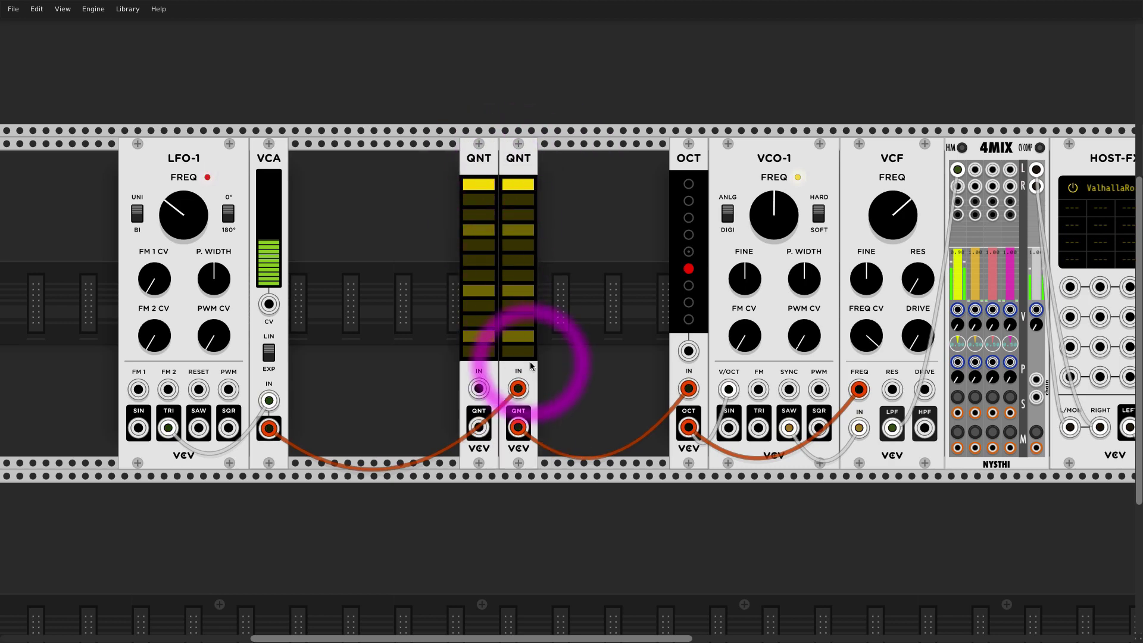
left_click_drag(518, 388, 485, 382)
left_click_drag(479, 424, 518, 388)
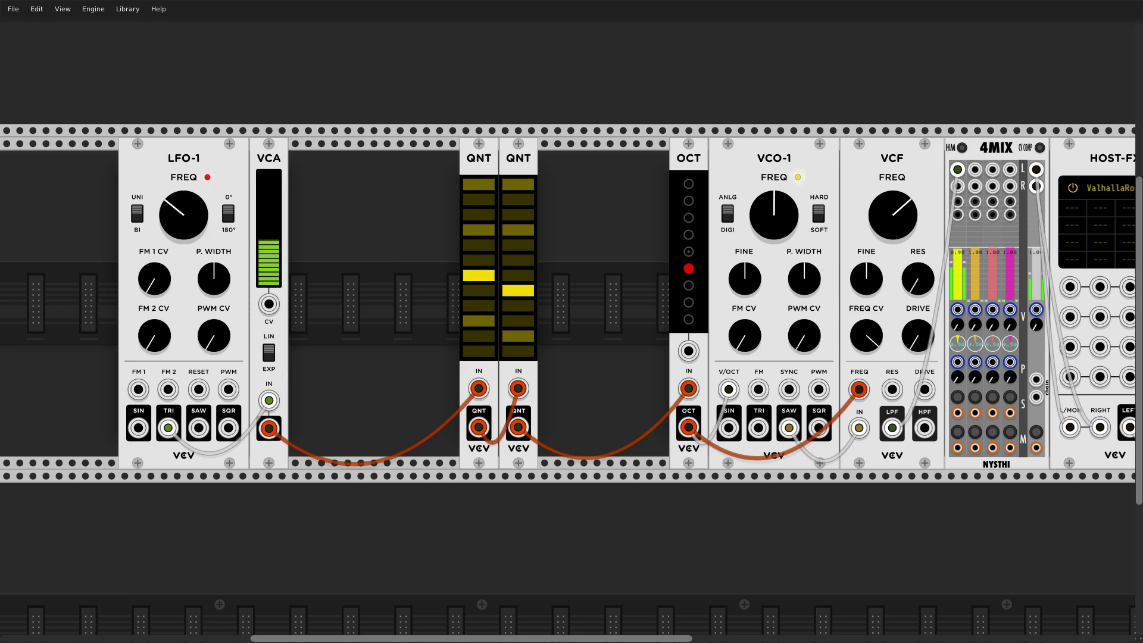
Set the second QNT to only its first, fifth, eighth and twelfth notes.
left_click(200, 225)
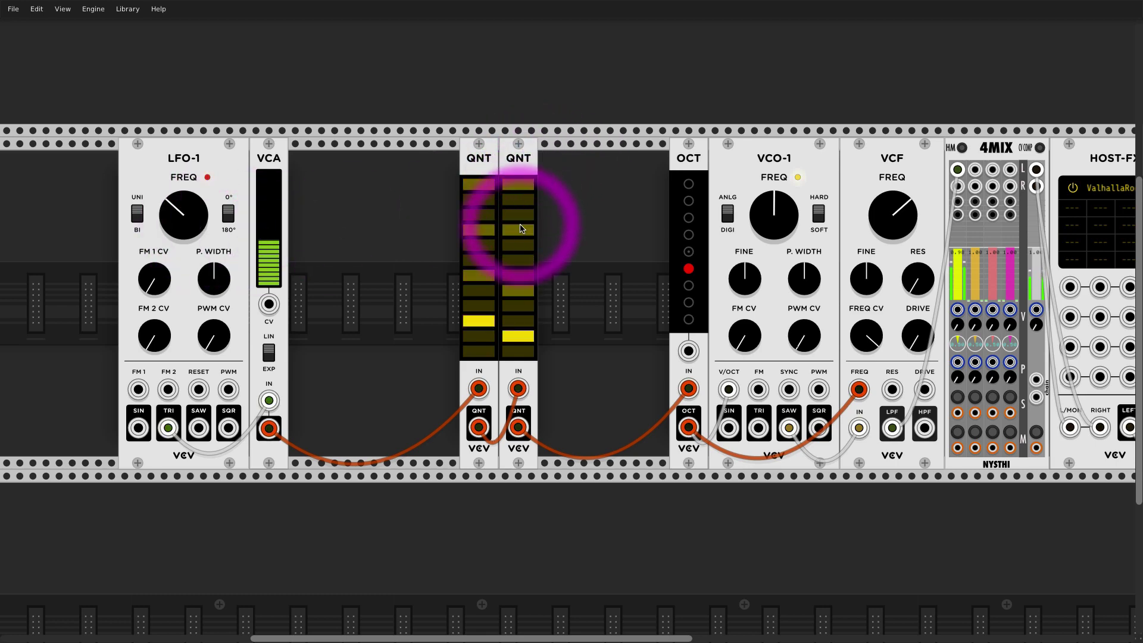
left_click_drag(520, 228, 522, 359)
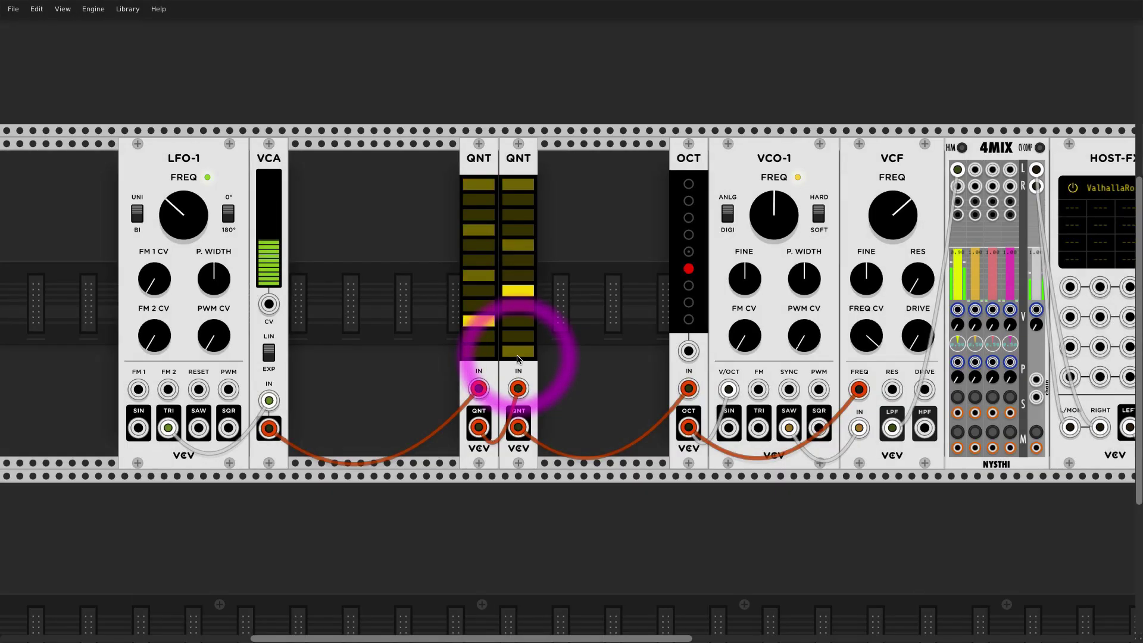
Insert a duplicate QNT between the two quantizers and patch all three in series.
left_click_drag(517, 359, 588, 170)
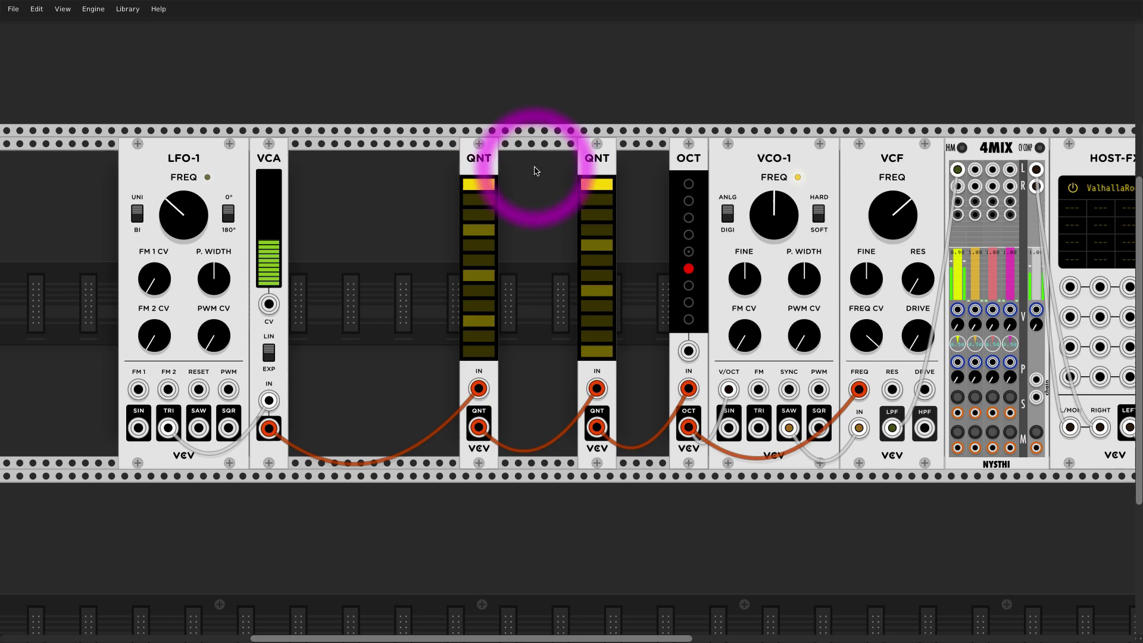
key("ctrl+d")
mouse_move(596, 389)
left_mouse_down()
mouse_move(518, 389)
mouse_move(596, 389)
left_mouse_up()
left_click_drag(601, 168, 569, 361)
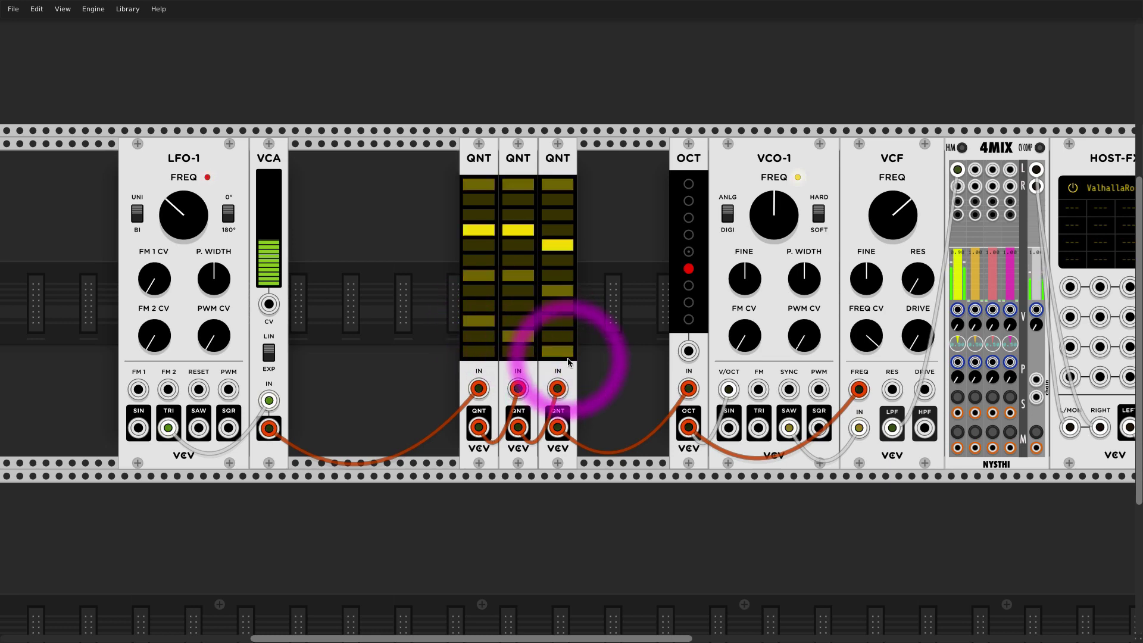
Delete the first two QNT modules of the chain.
left_click_drag(569, 361, 527, 184)
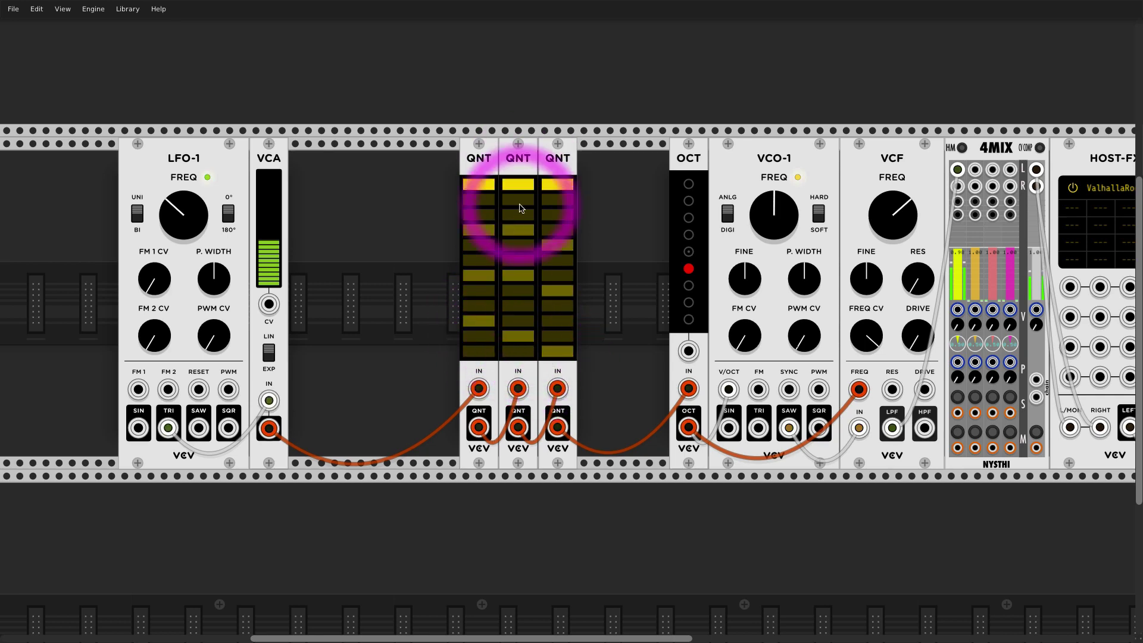
key("Delete")
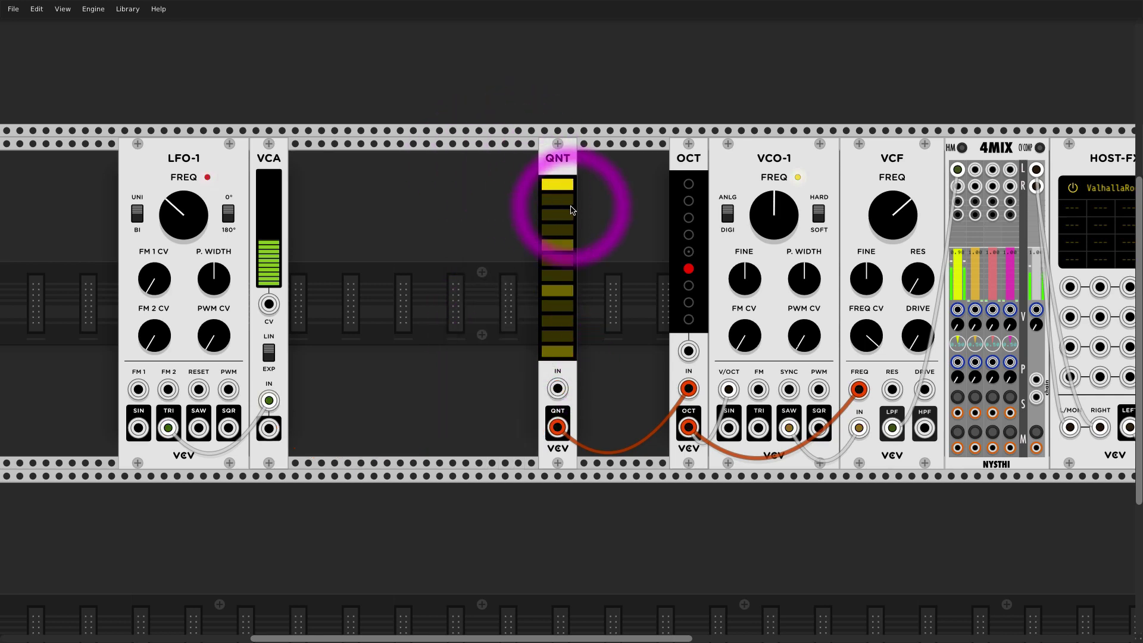
Set the remaining QNT to its first, third, fourth and sixth notes and patch the VCA output into it.
left_click_drag(559, 226, 565, 168)
left_click_drag(557, 388, 269, 427)
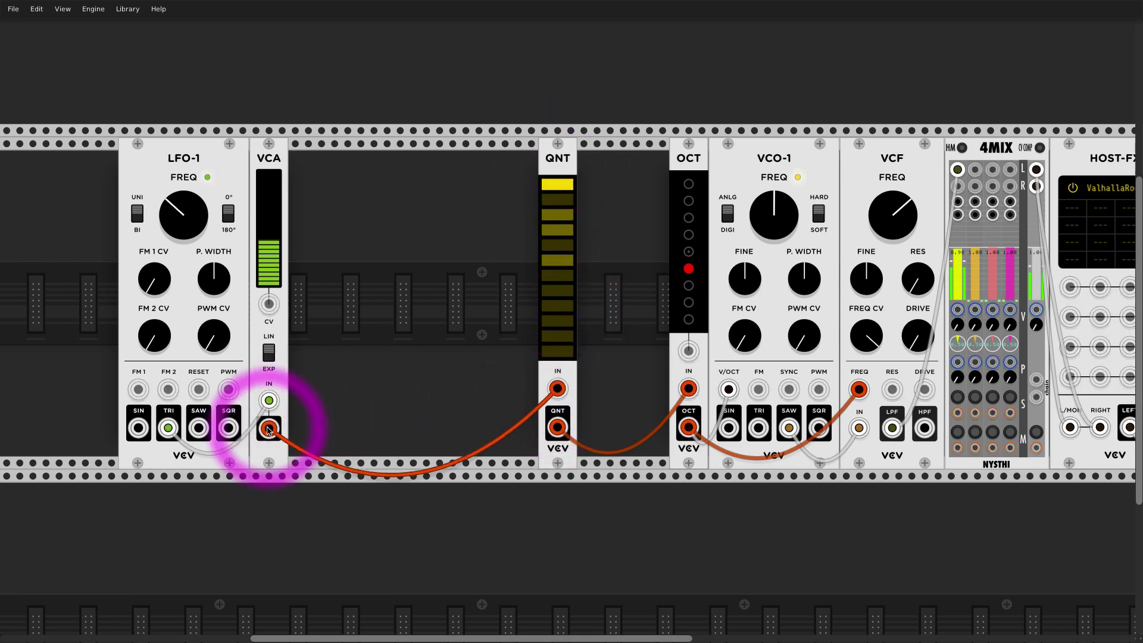
left_click_drag(451, 353, 465, 345)
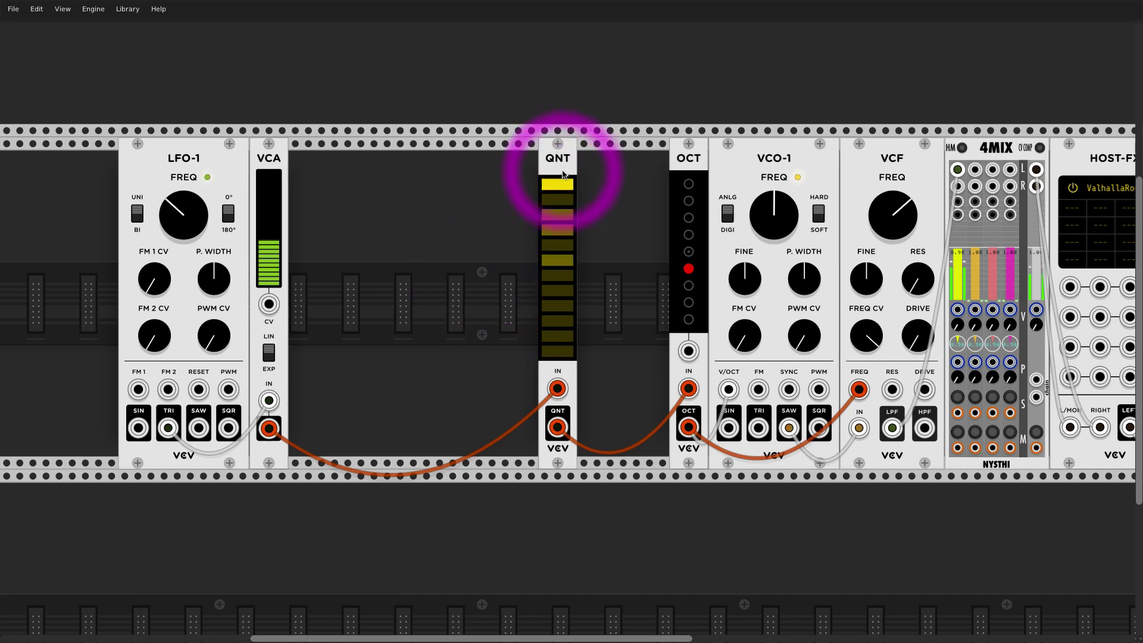
Add three QNT duplicates before the existing one, the first set to notes 1, 4, 7 and 10, and patch all four in series.
key("ctrl+d")
left_click_drag(589, 169, 411, 186)
mouse_move(419, 249)
left_mouse_down()
mouse_move(421, 160)
mouse_move(454, 192)
mouse_move(441, 186)
mouse_move(447, 274)
left_mouse_up()
key("ctrl+d")
key("ctrl+d")
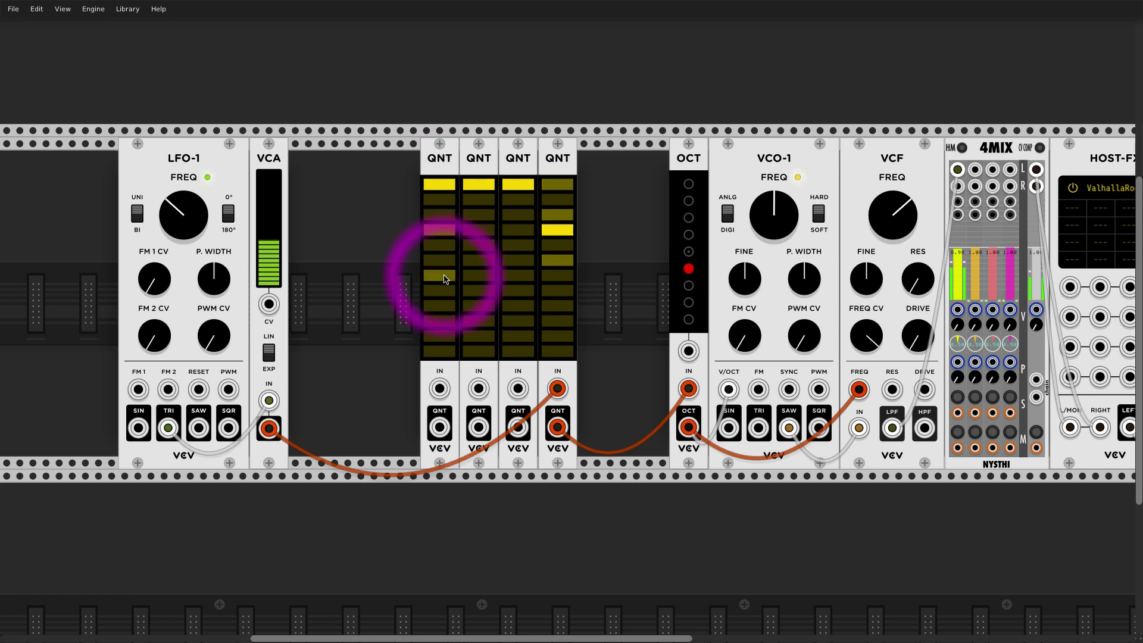
left_click(444, 322)
mouse_move(558, 388)
left_mouse_down()
mouse_move(431, 395)
mouse_move(558, 388)
left_mouse_up()
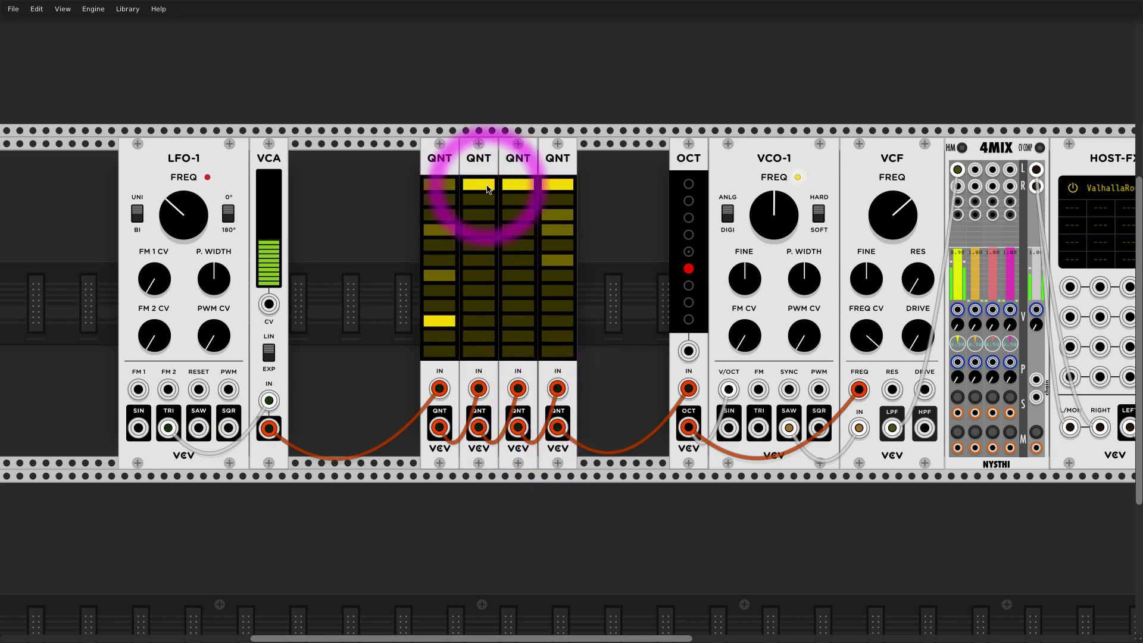
Enable the third, sixth and ninth notes on the second QNT, and the third, fifth and eighth on the third QNT.
left_click(474, 216)
left_click(515, 216)
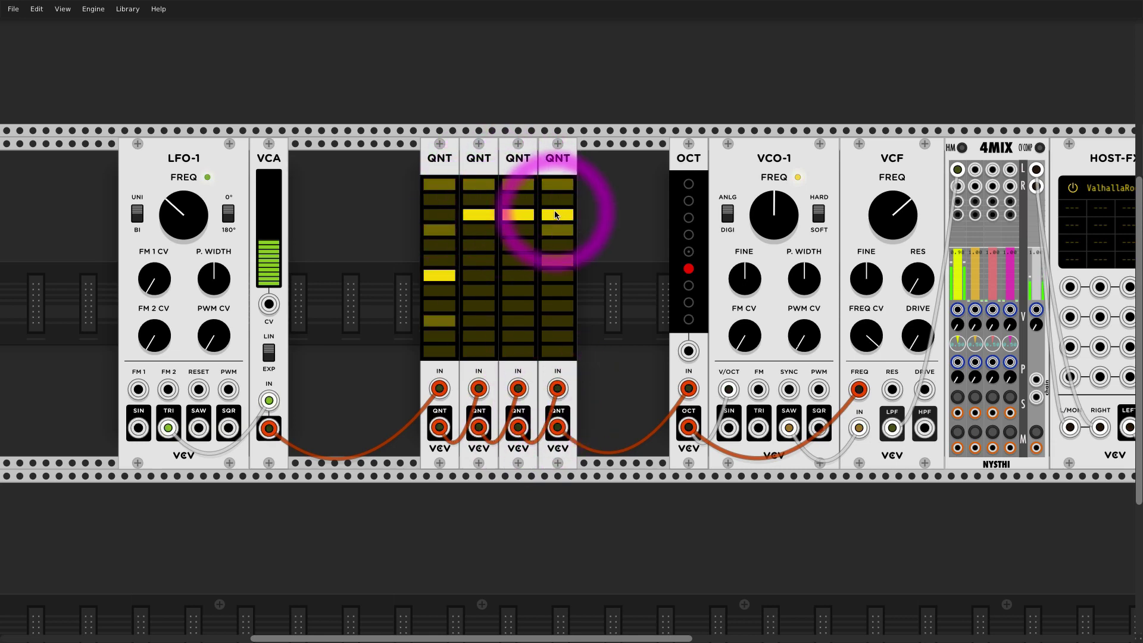
left_click(480, 262)
left_click(524, 245)
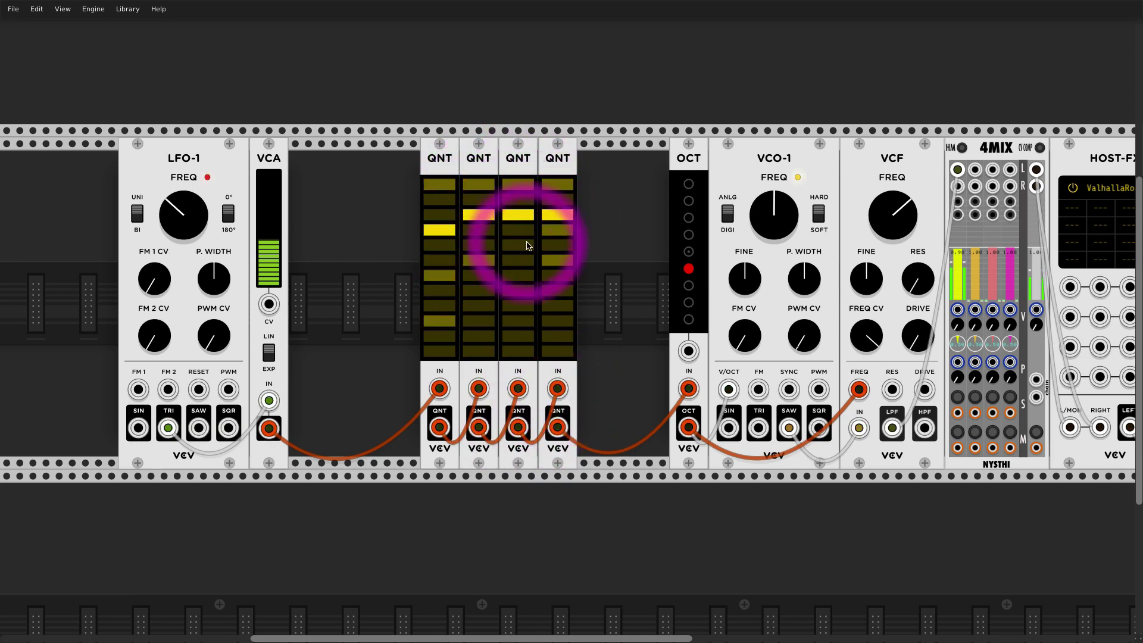
left_click(471, 302)
left_click(520, 293)
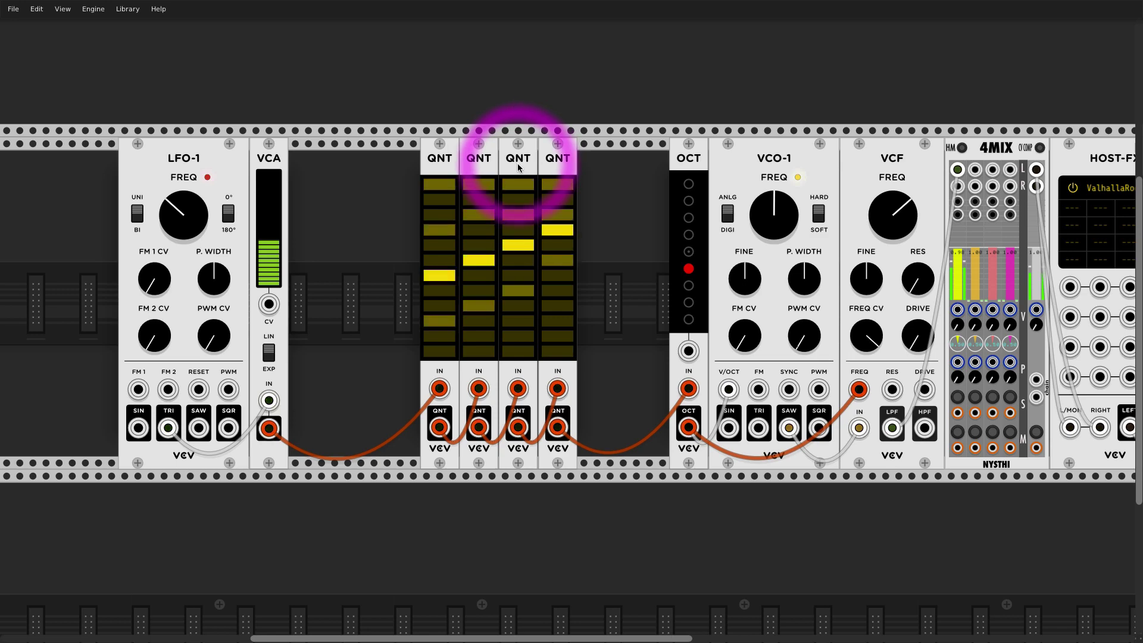
Delete the first three QNT modules and patch the VCA output into the remaining one.
key("BackSpace")
key("BackSpace")
key("BackSpace")
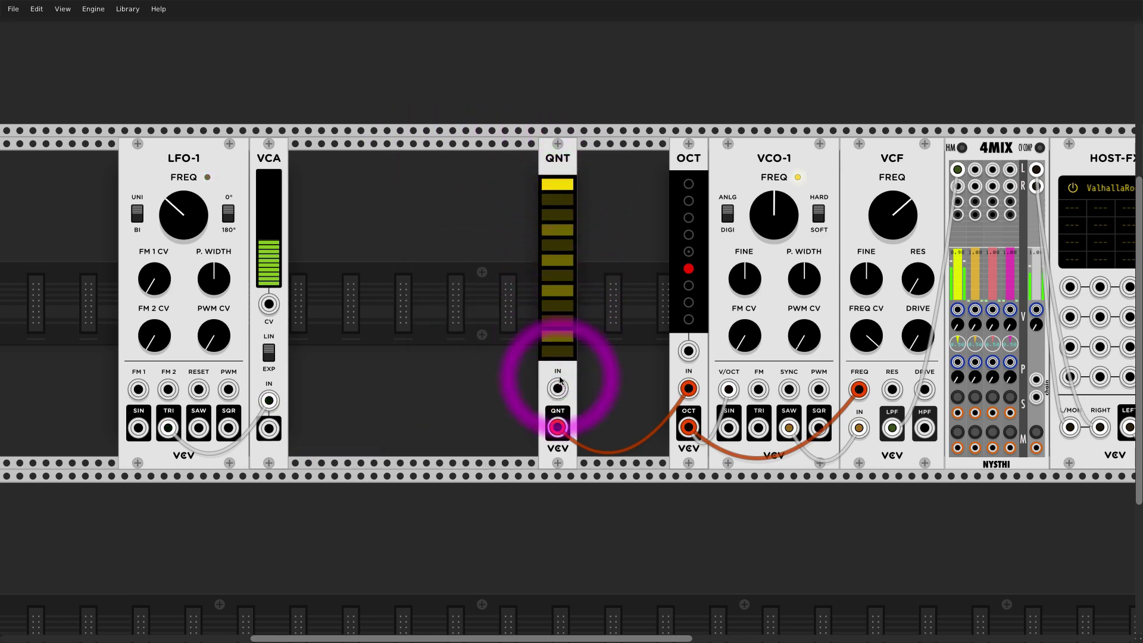
left_click_drag(558, 388, 270, 423)
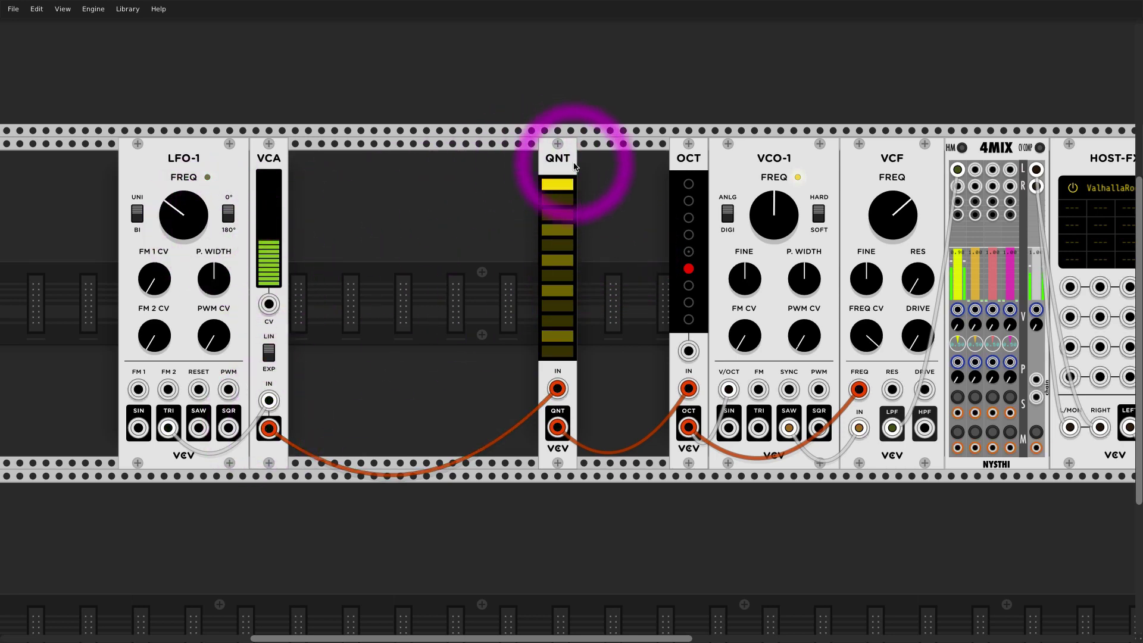
Duplicate the QNT and the VCA and place the copies directly before the existing QNT, in the order QNT, VCA, QNT.
key("ctrl+d")
left_click_drag(505, 176, 459, 184)
key("ctrl+d")
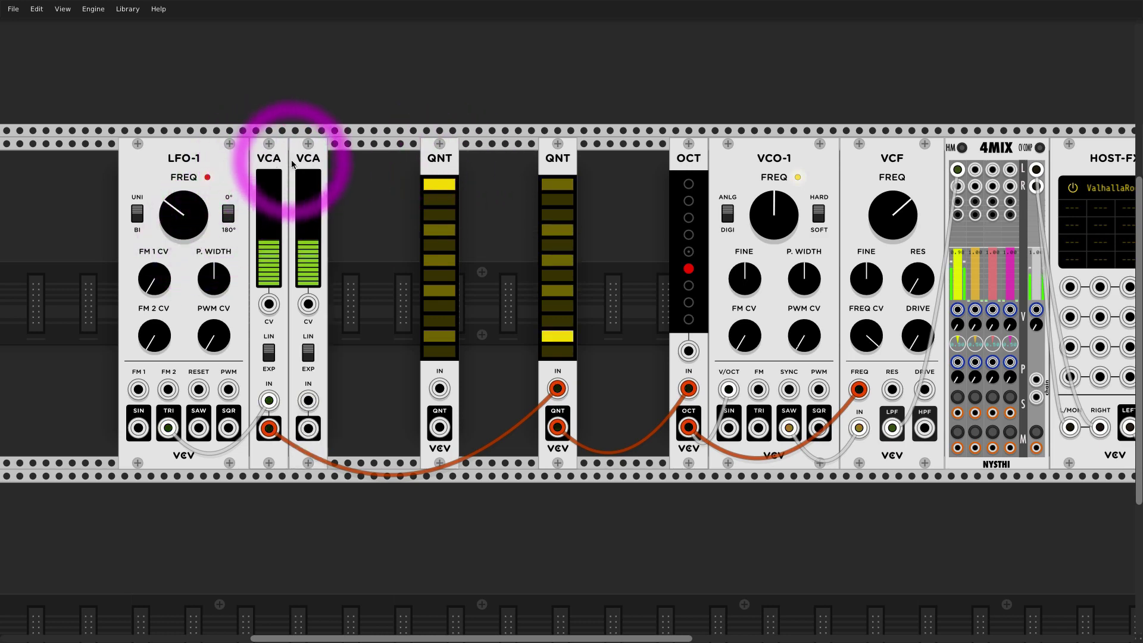
left_click_drag(300, 148, 540, 182)
left_click_drag(447, 235, 498, 141)
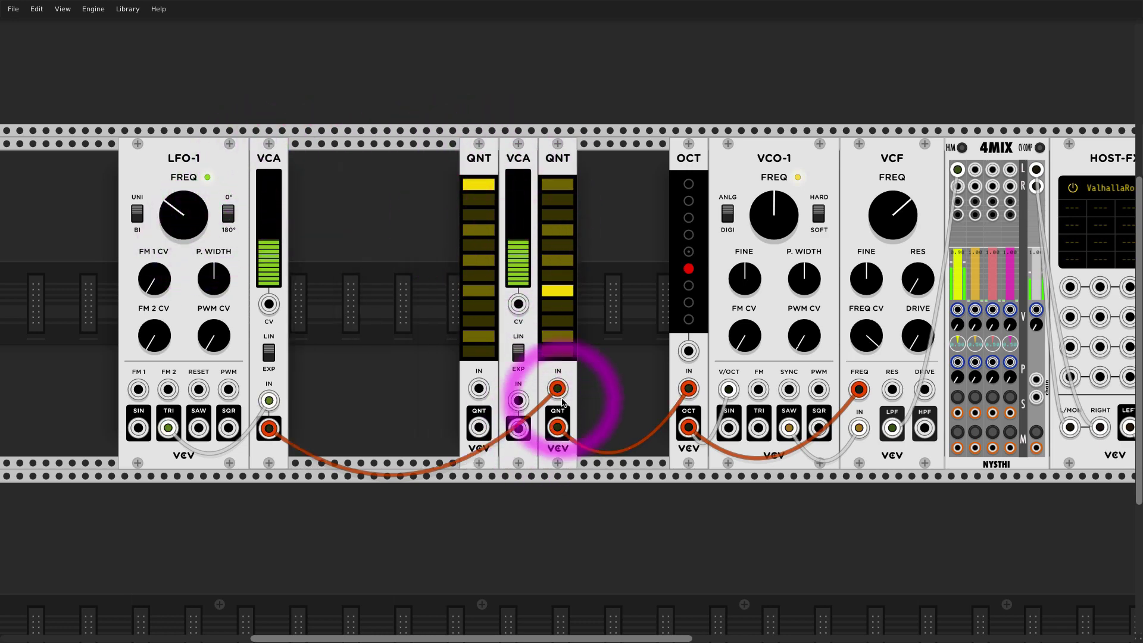
Patch the first VCA through the new QNT and the second VCA at 80% level into the last QNT, and toggle its sixth note.
left_click_drag(557, 389, 479, 389)
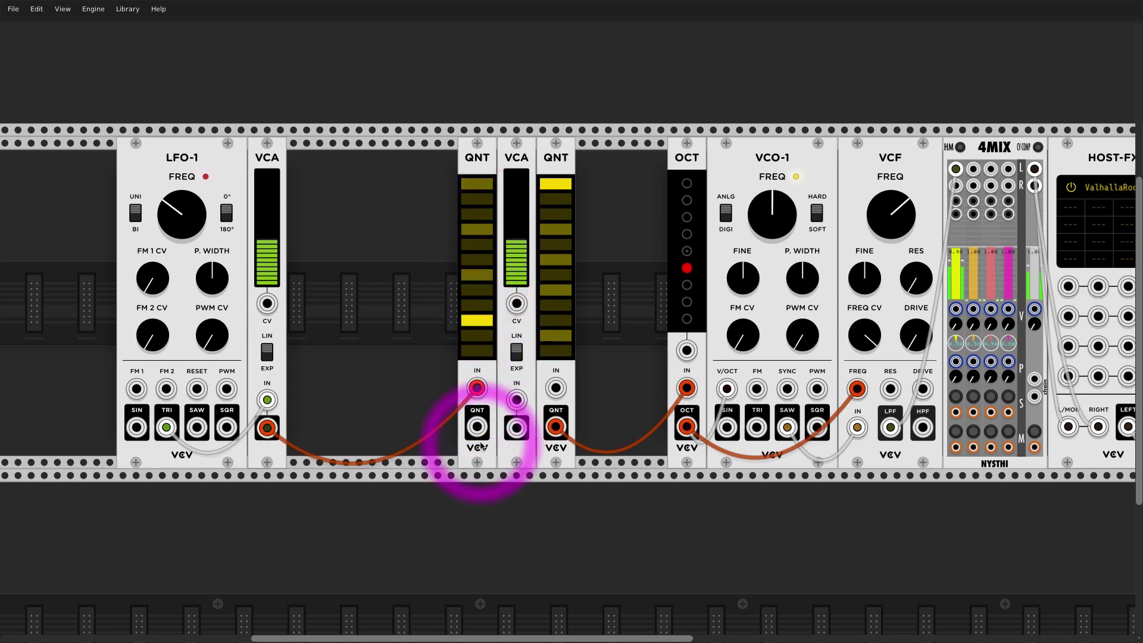
right_click(518, 201)
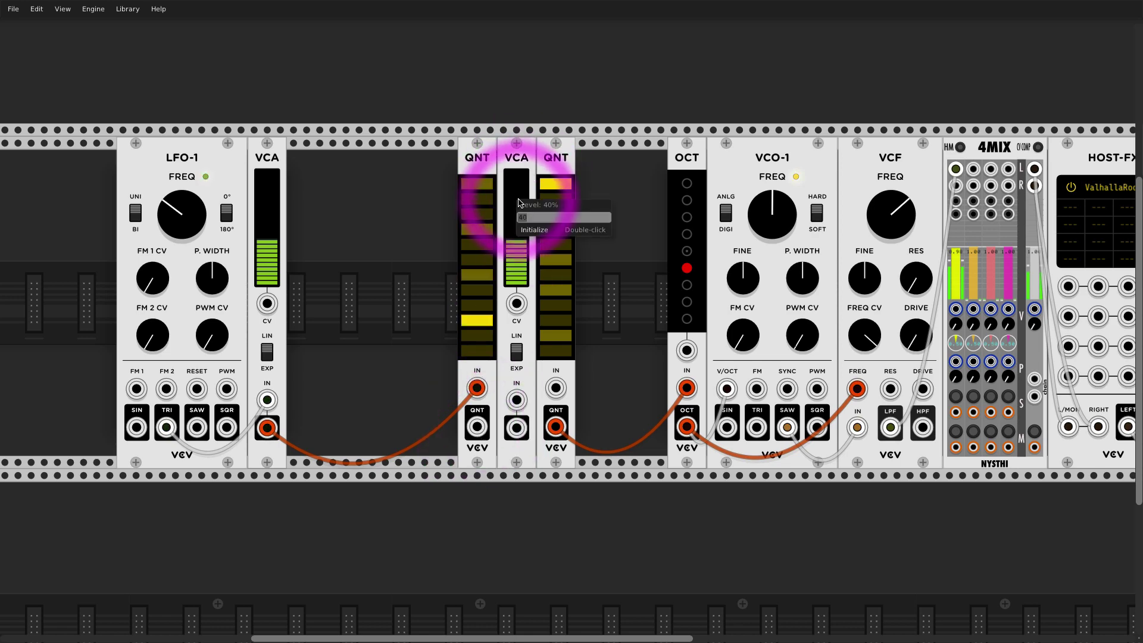
type("80")
key("Return")
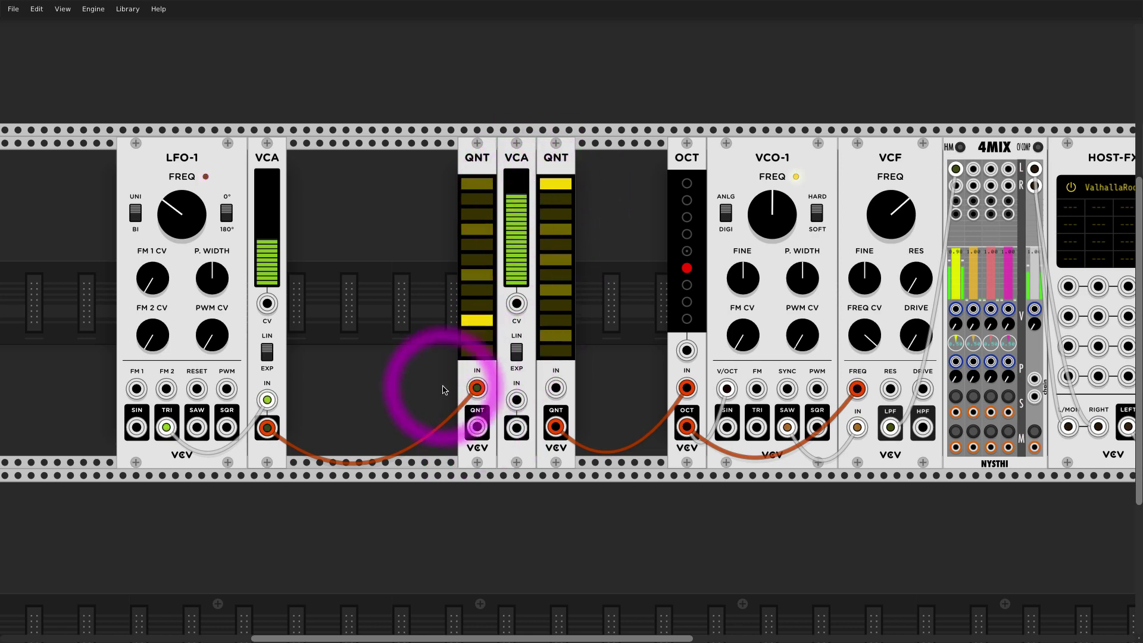
left_click_drag(477, 427, 556, 388)
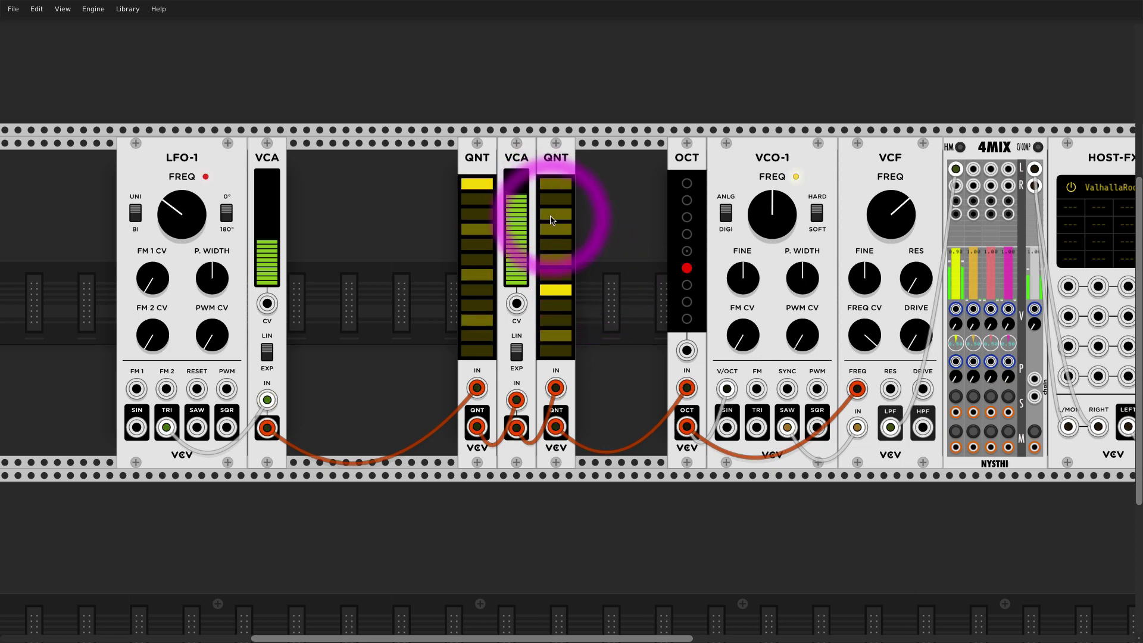
left_click(555, 259)
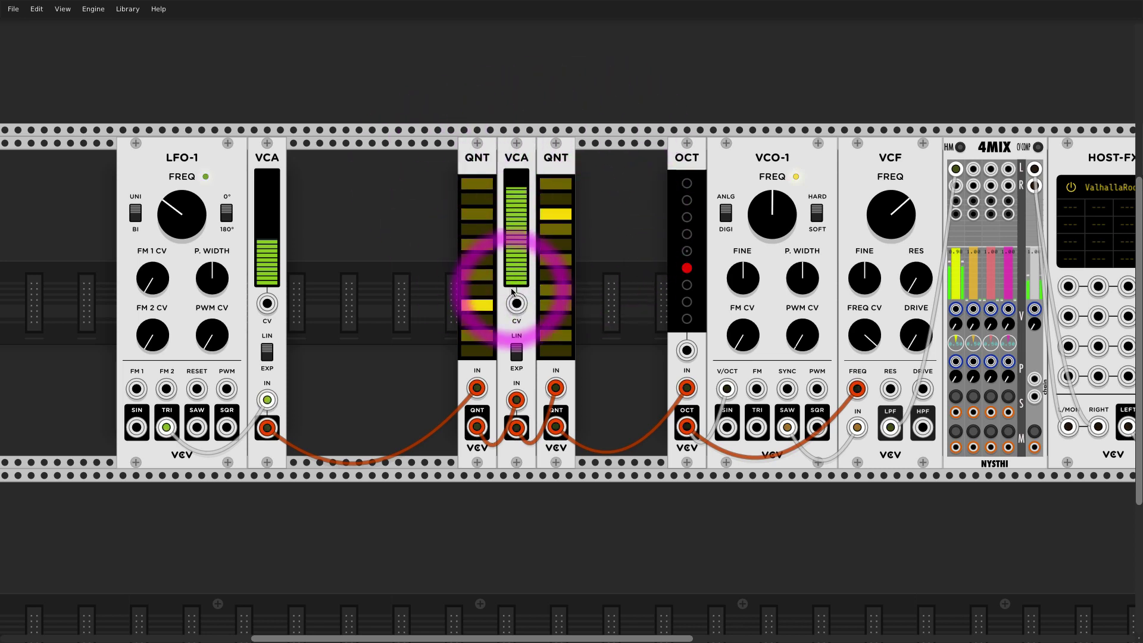
Delete both QNT modules and the VCA between them.
key("BackSpace")
key("BackSpace")
key("BackSpace")
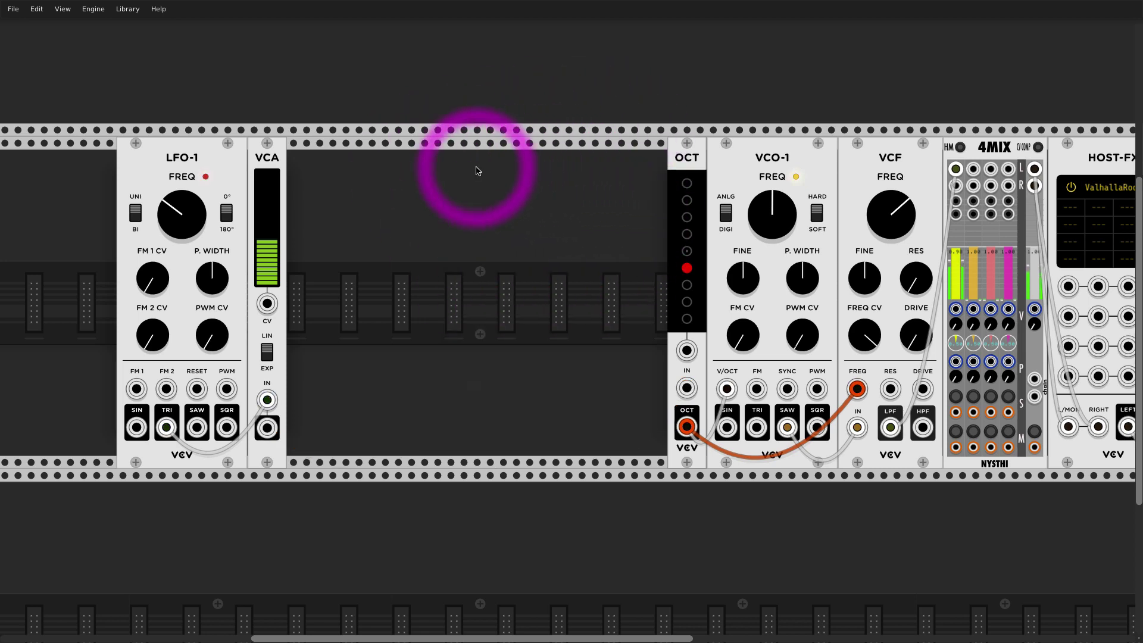
Search the module library for "quan" and place the Grande Quant module between the VCA and OCT.
right_click(479, 221)
type("quan")
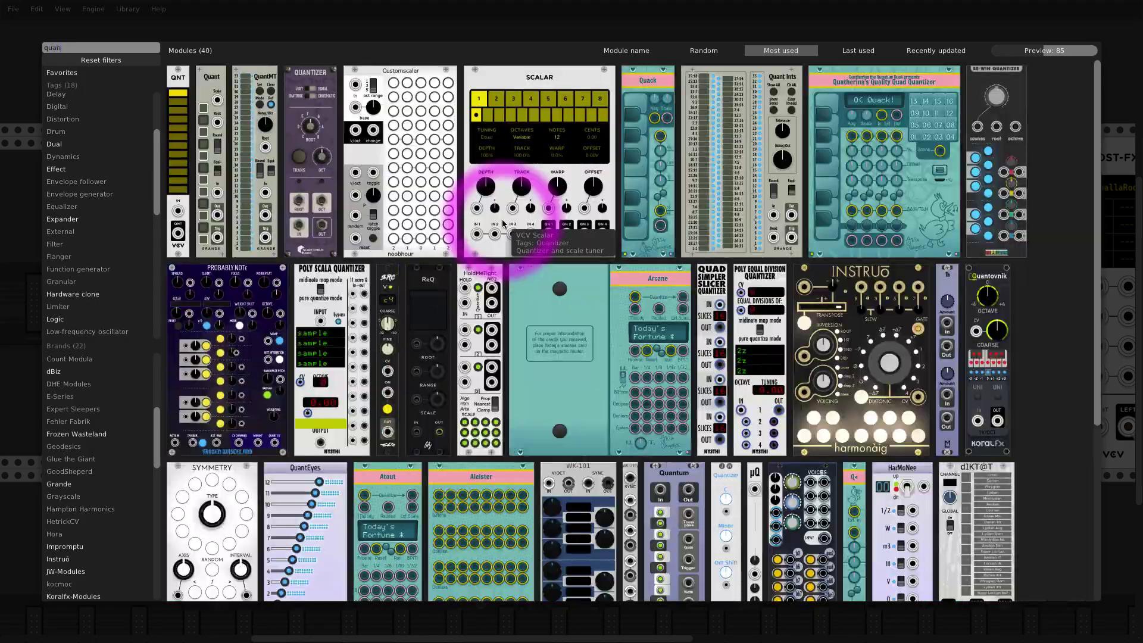
left_click(207, 80)
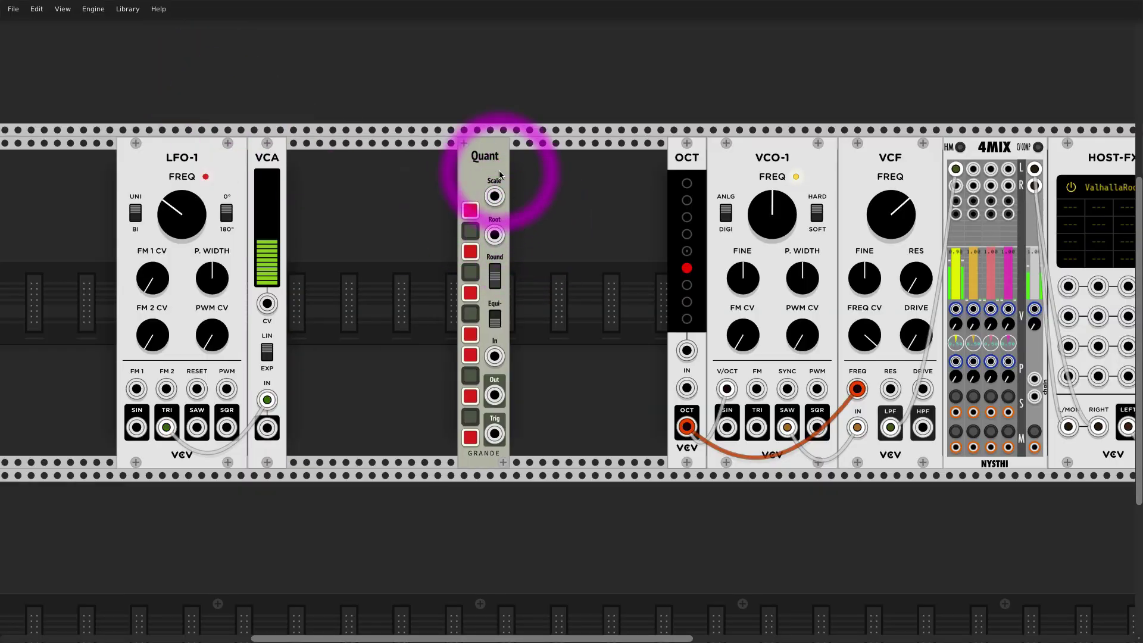
left_click_drag(499, 170, 541, 315)
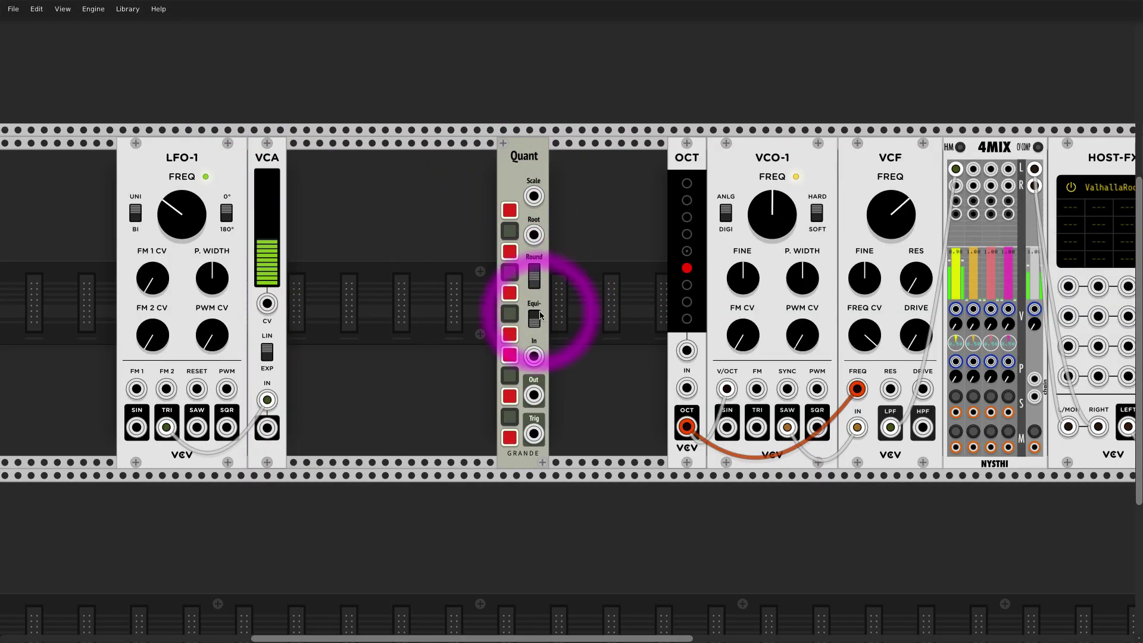
Patch the VCA output into the Quant input and the Quant output into the OCT input.
left_click_drag(266, 428, 393, 456)
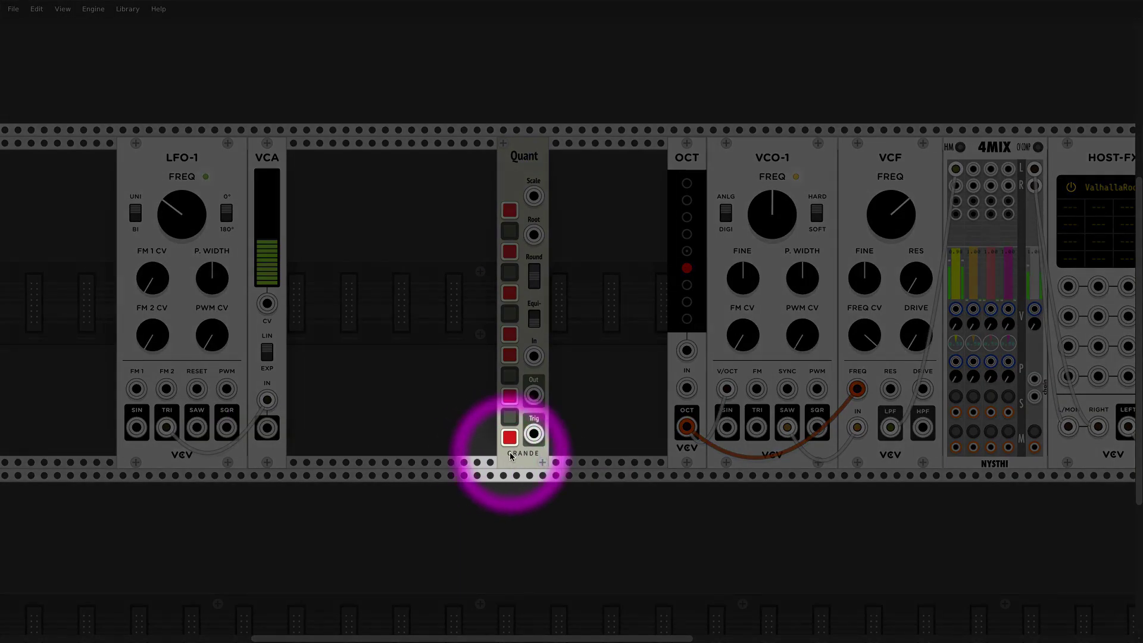
left_click_drag(266, 428, 534, 356)
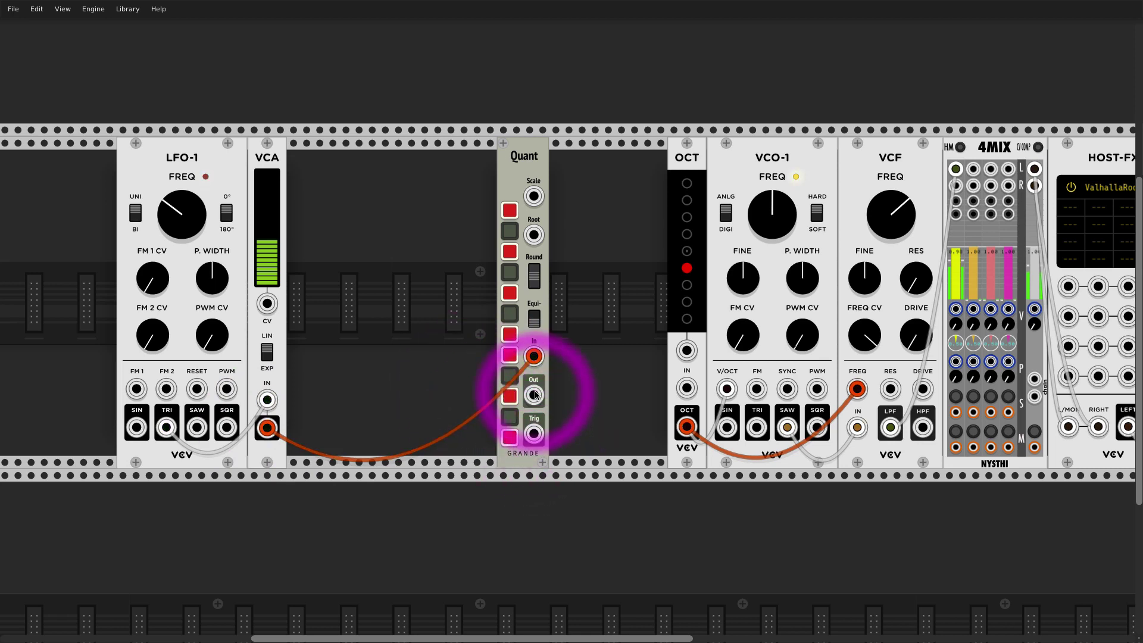
left_click_drag(534, 395, 686, 388)
Leave only the first, third, fourth and sixth notes from the lowest enabled on Quant, and toggle its Equi- switch.
left_click(509, 293)
left_click(510, 251)
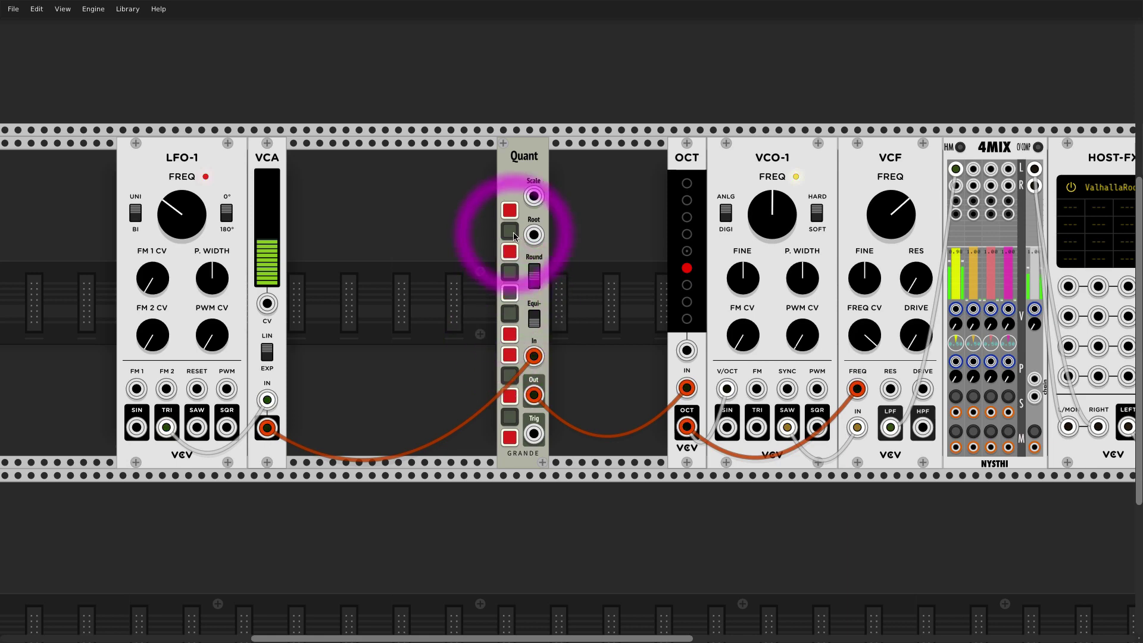
left_click(510, 209)
left_click(509, 334)
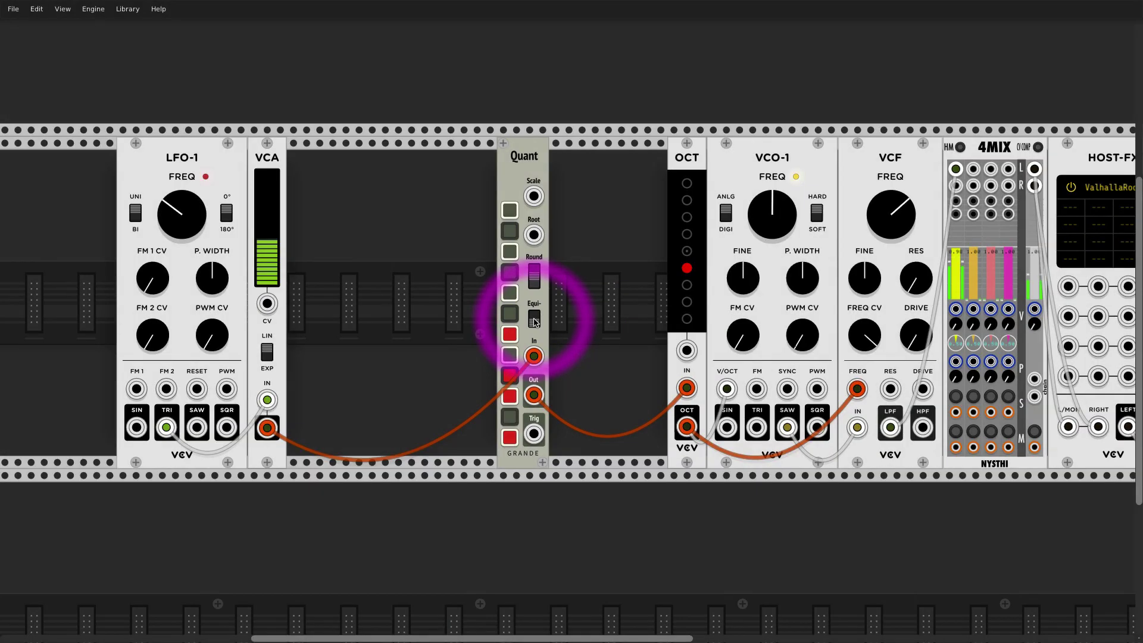
left_click(535, 319)
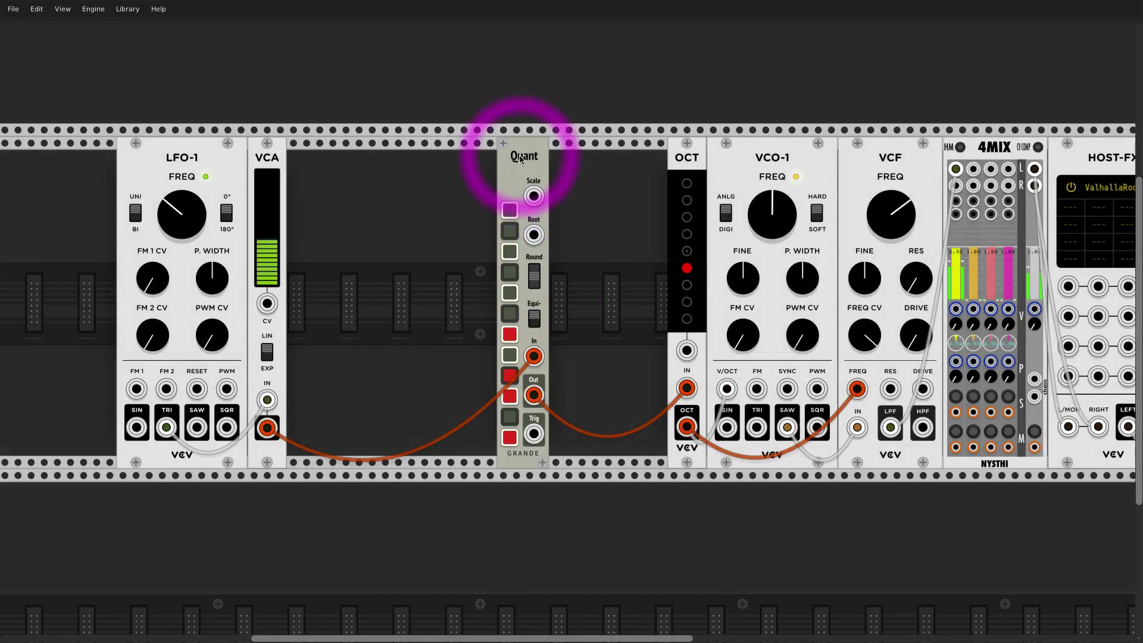
Delete the Quant module and add the Grande QuantMT module in its place.
left_click_drag(523, 154, 510, 153)
key("Delete")
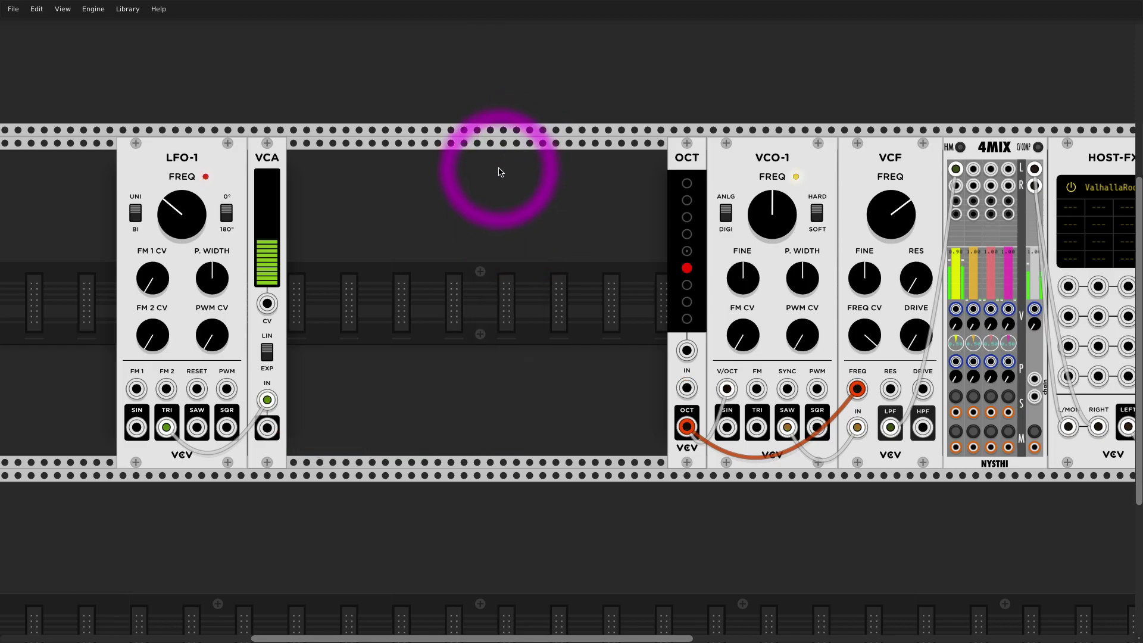
right_click(501, 168)
left_click_drag(251, 156, 503, 284)
Adjust the scale on QuantMT so that only notes 0, 2, 5, 11 and 14 are enabled.
left_click(493, 326)
left_click(493, 372)
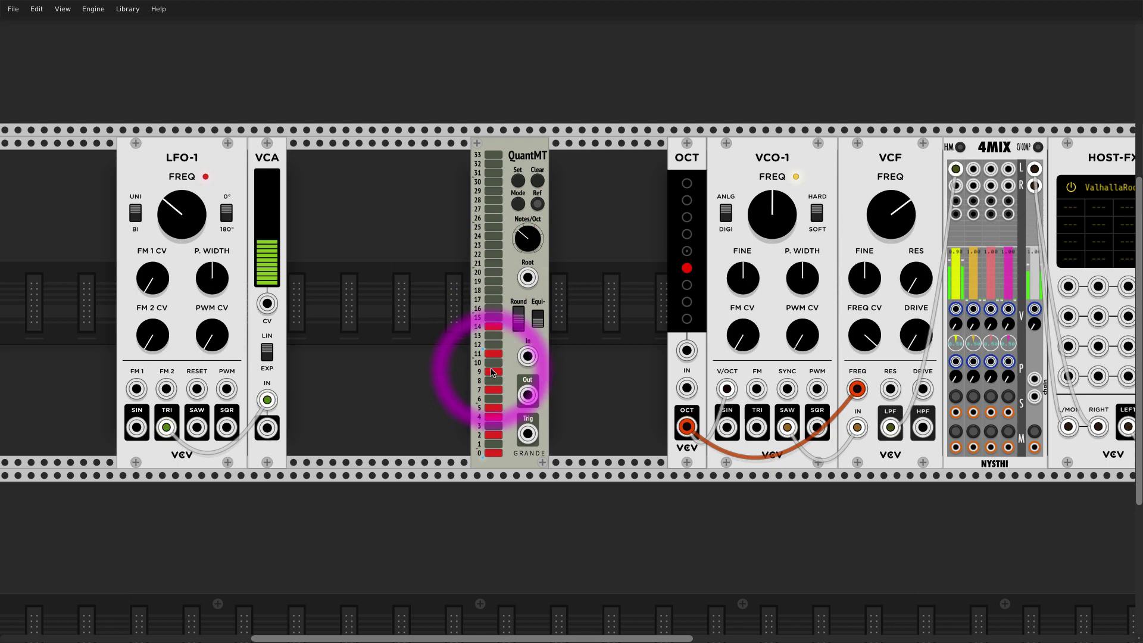
left_click(494, 399)
left_click(496, 417)
left_click(493, 399)
left_click(493, 390)
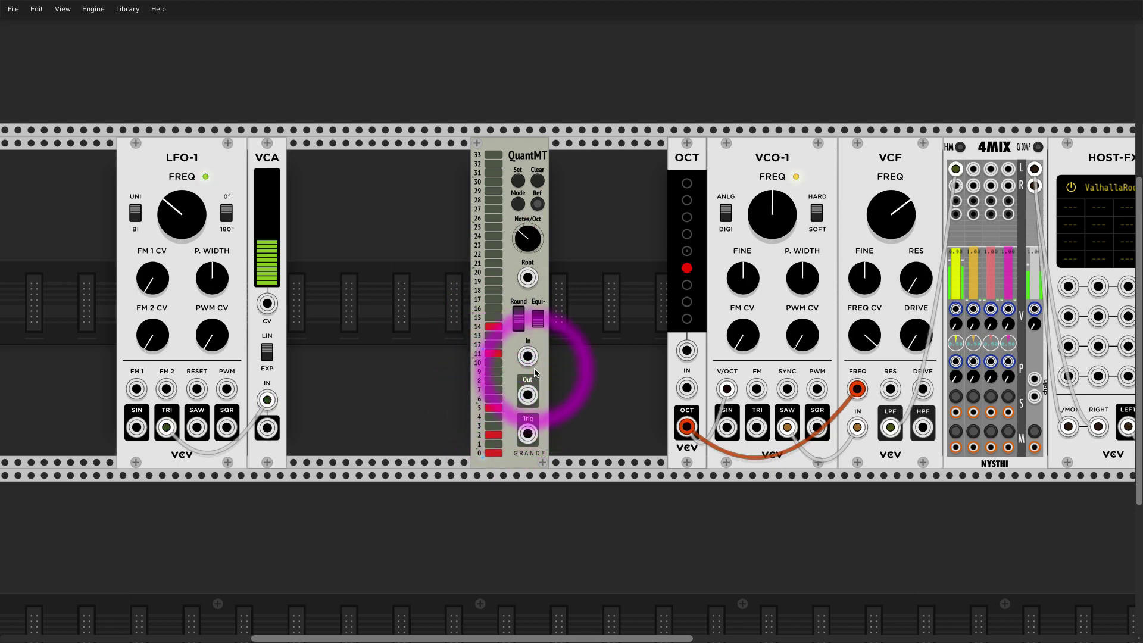
Patch the VCA output into the QuantMT In and the QuantMT Out into the OCT input.
left_click_drag(528, 356, 275, 428)
left_click_drag(528, 395, 687, 388)
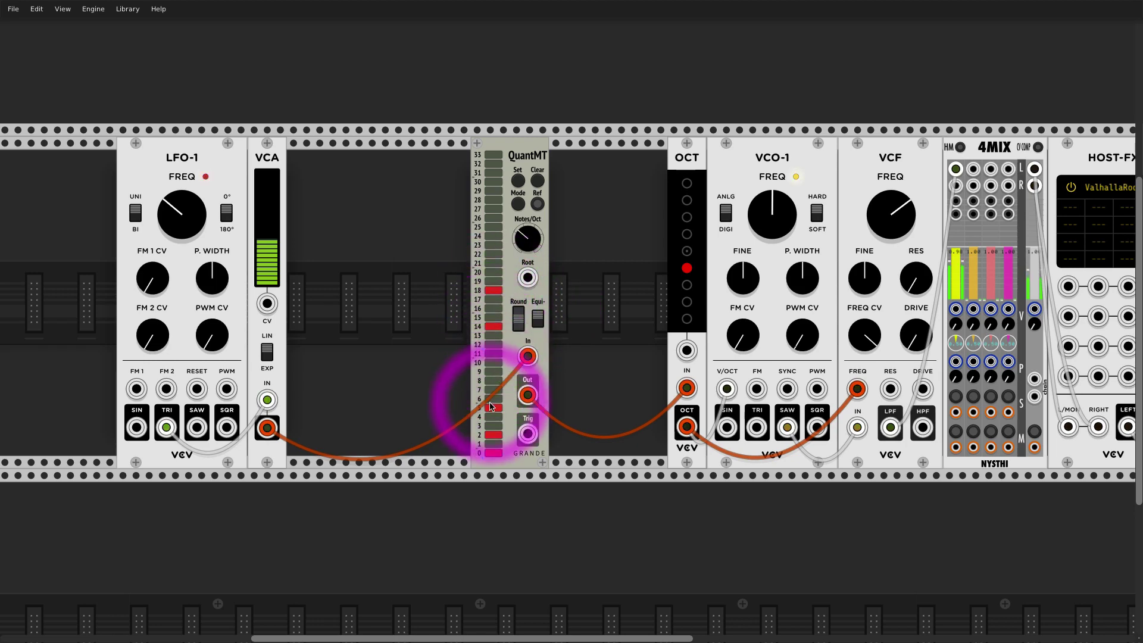
Raise QuantMT's notes per octave and move the module closer to the VCA.
right_click(528, 238)
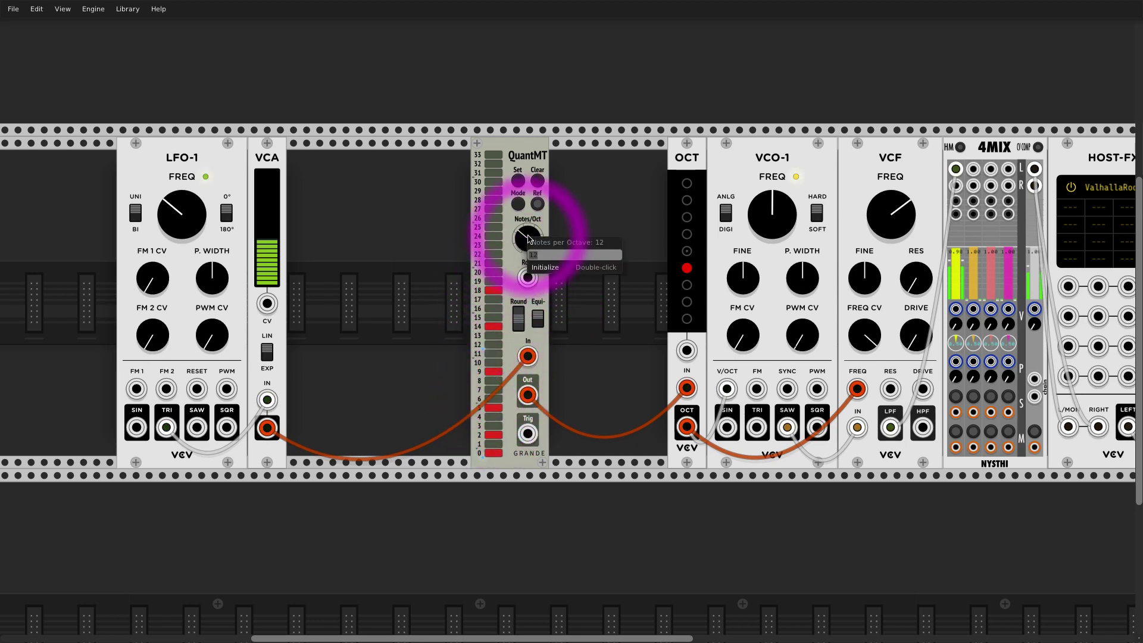
scroll(528, 235, "up", 1)
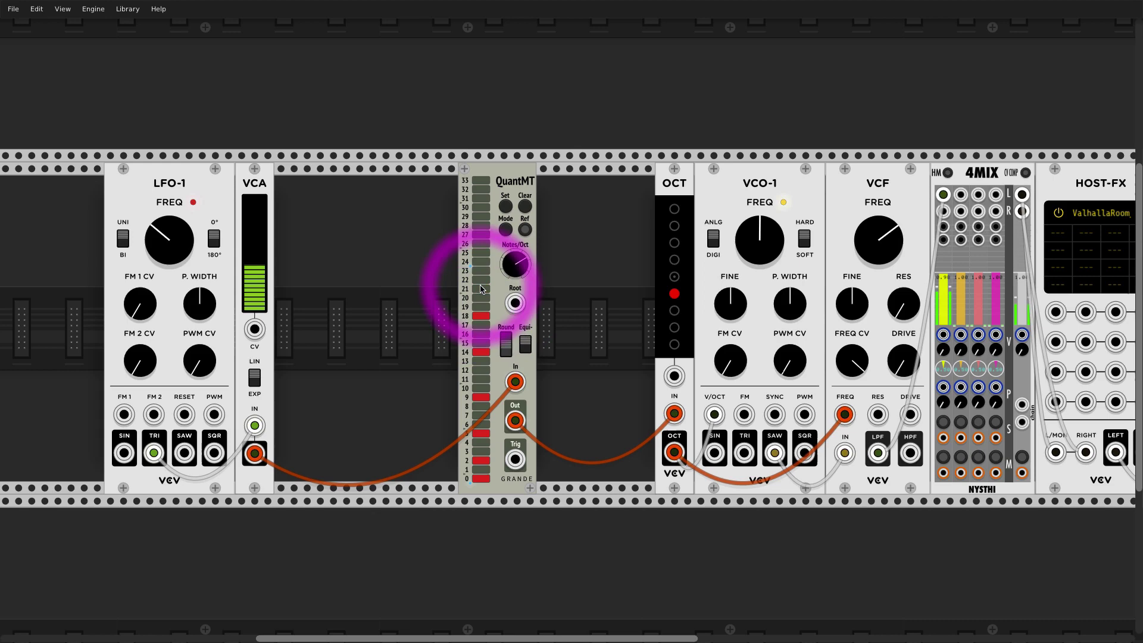
scroll(490, 343, "down", 1)
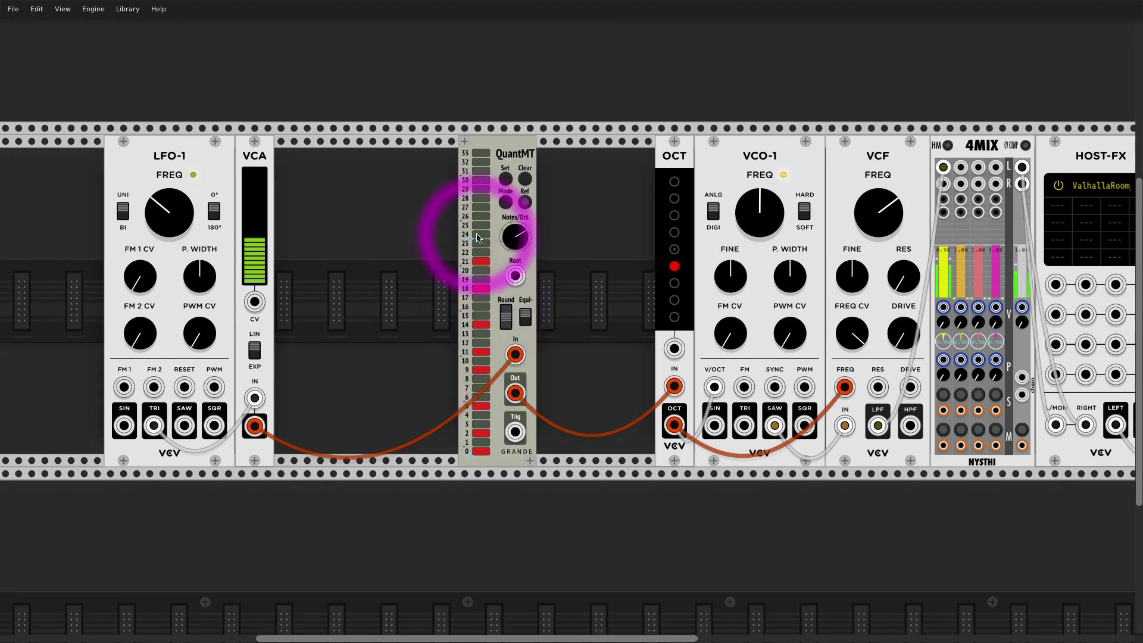
left_click_drag(515, 152, 484, 179)
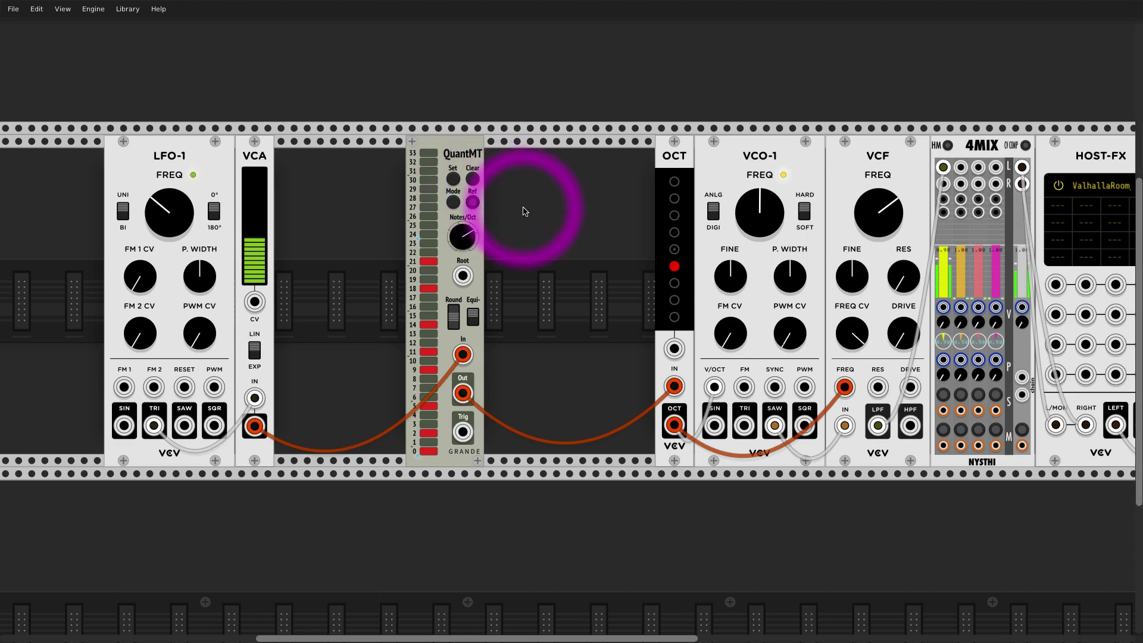
Leave only notes 0 and 12 enabled on QuantMT.
left_click(428, 261)
left_click(429, 289)
left_click(429, 325)
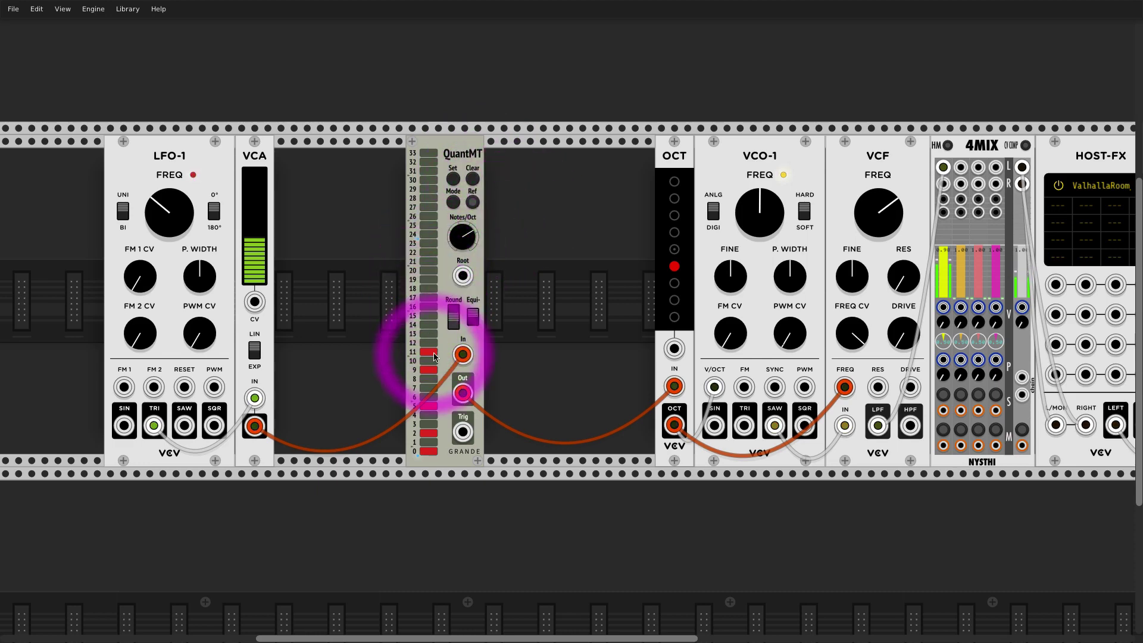
left_click(429, 344)
left_click(428, 369)
left_click(429, 405)
left_click(428, 433)
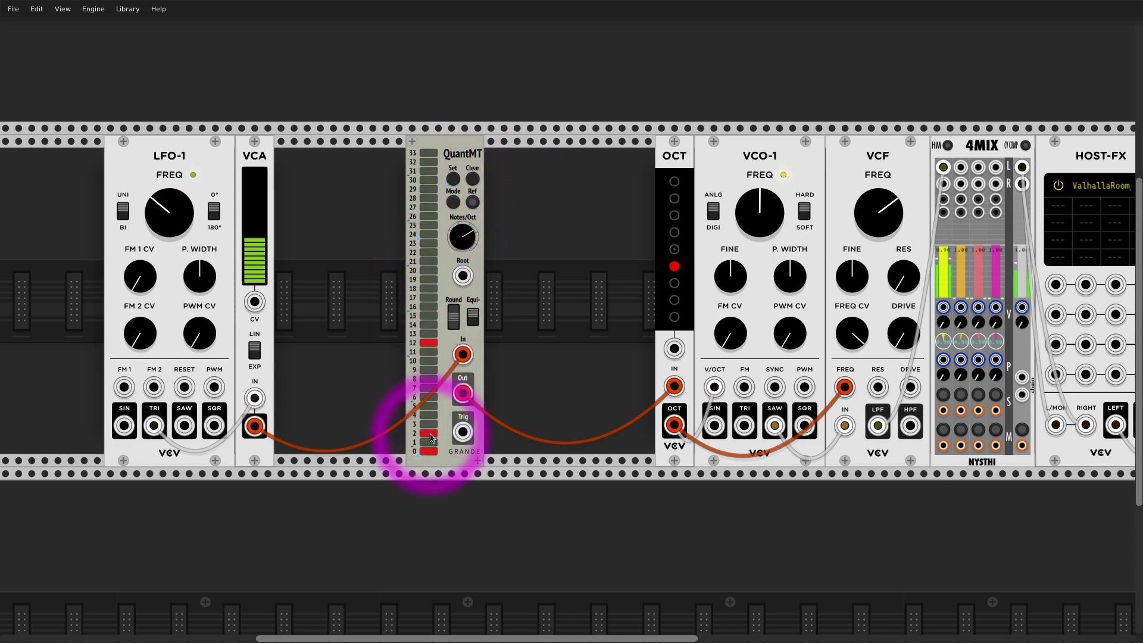
Add the VCV MIXER found with "mix" beside QuantMT, and route QuantMT's Out through IN 1 and the MIX output into OCT.
right_click(551, 267)
type("mix")
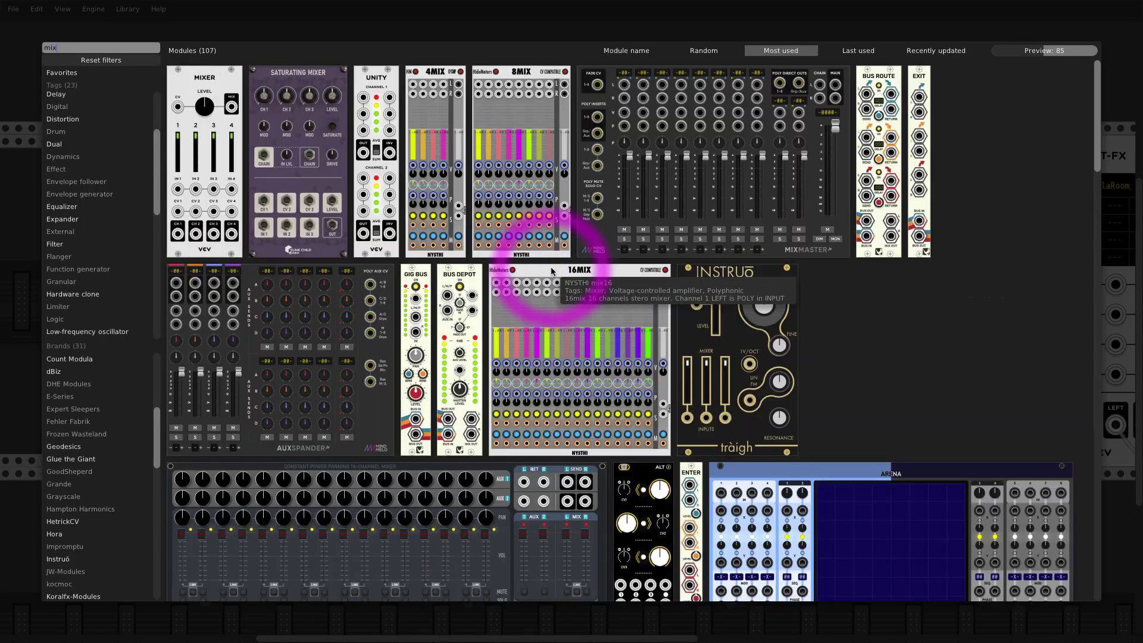
left_click(204, 155)
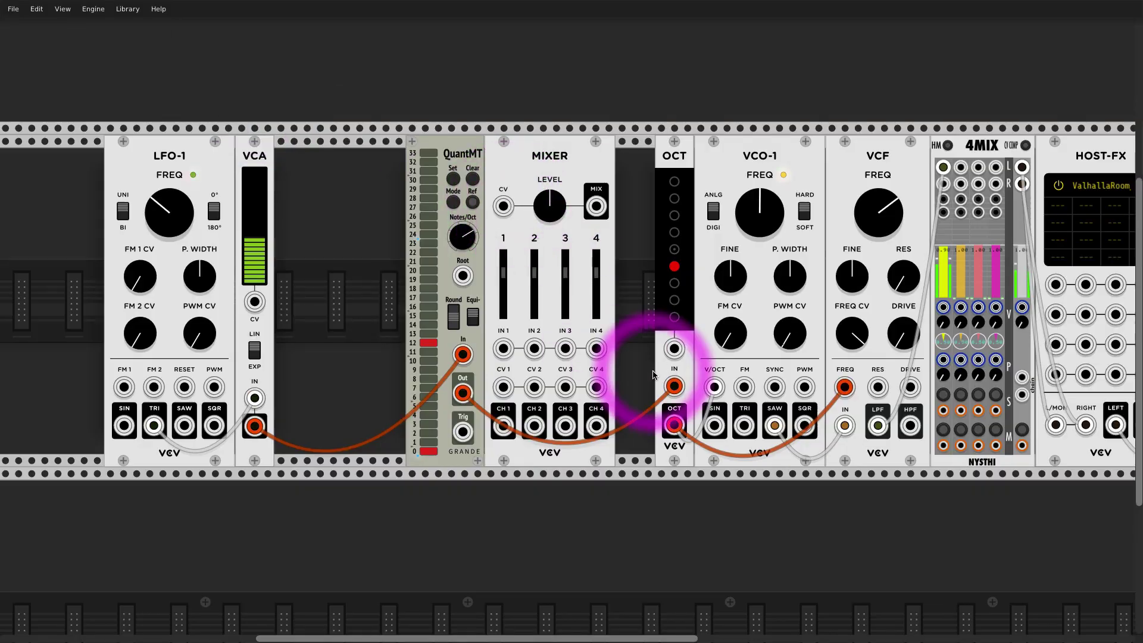
left_click_drag(674, 386, 503, 349)
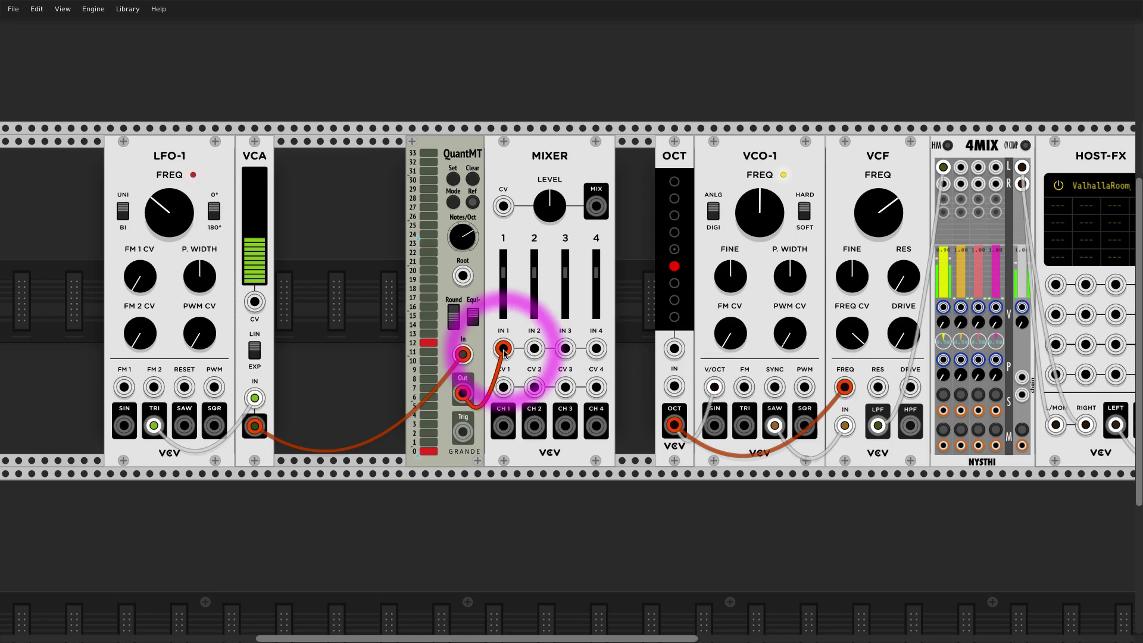
left_click_drag(596, 206, 675, 387)
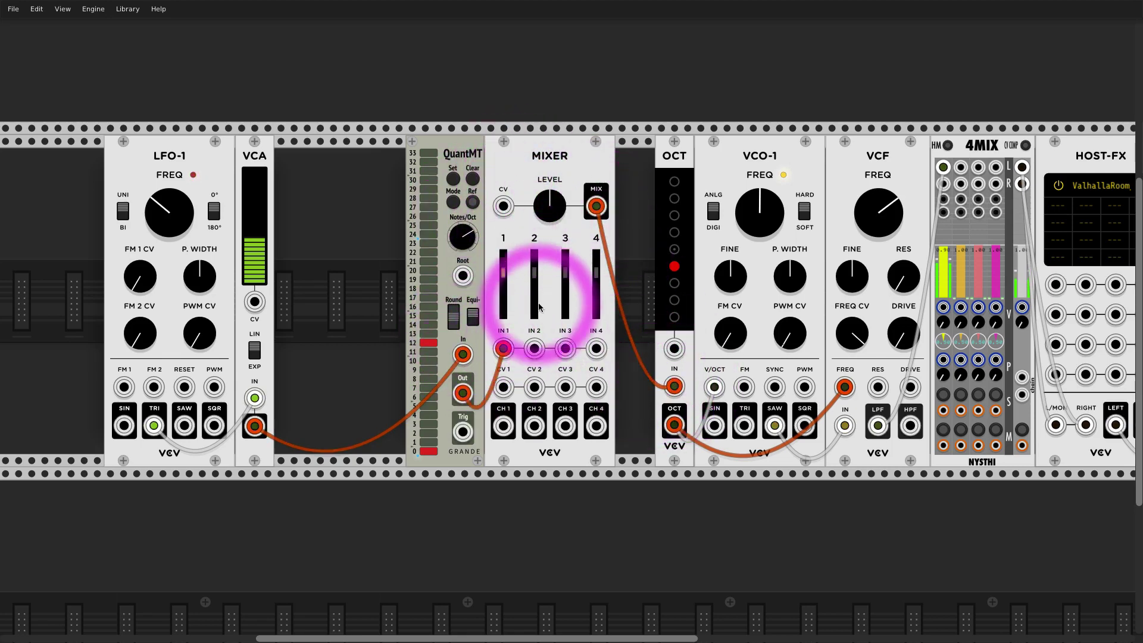
Turn the MIXER level fully up and lower the VCA level.
scroll(520, 288, "right", 1)
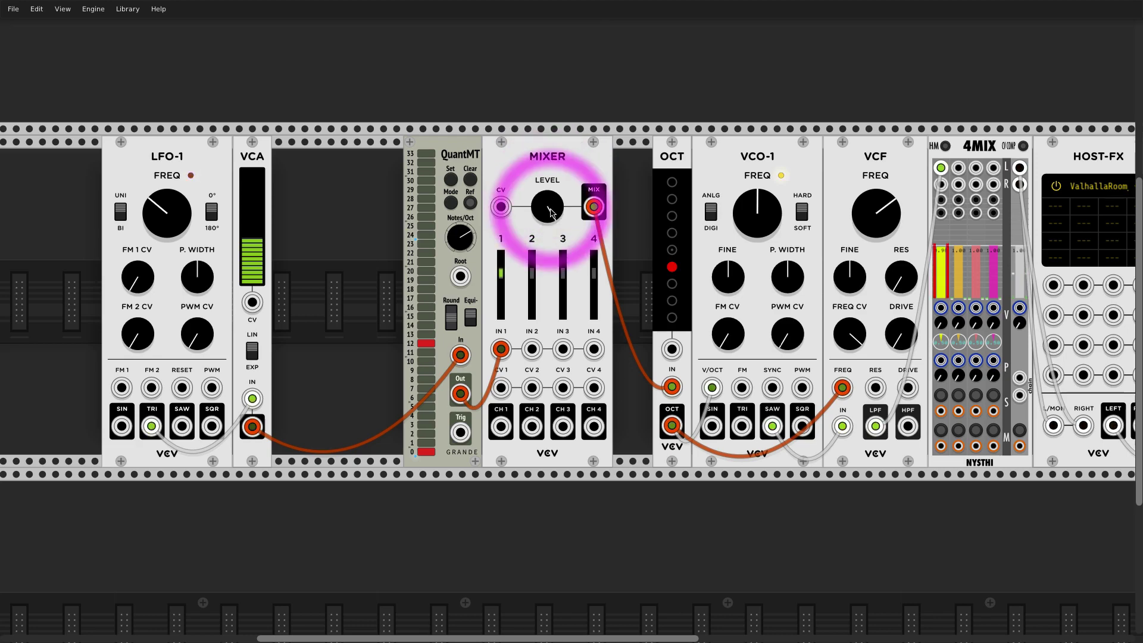
left_click_drag(548, 198, 545, 217)
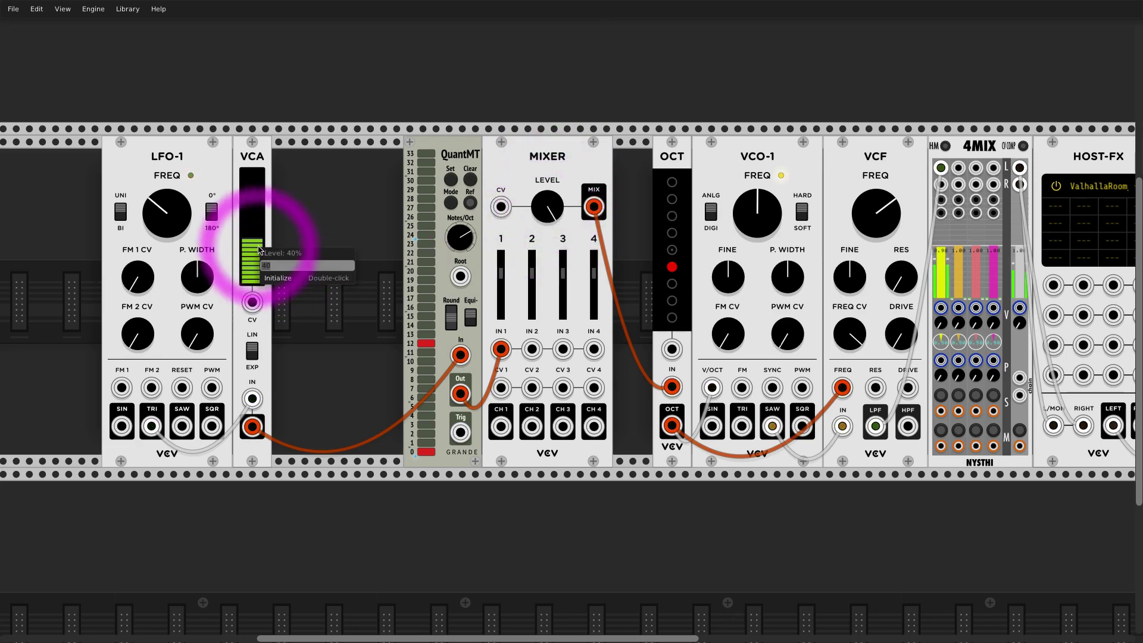
key("Return")
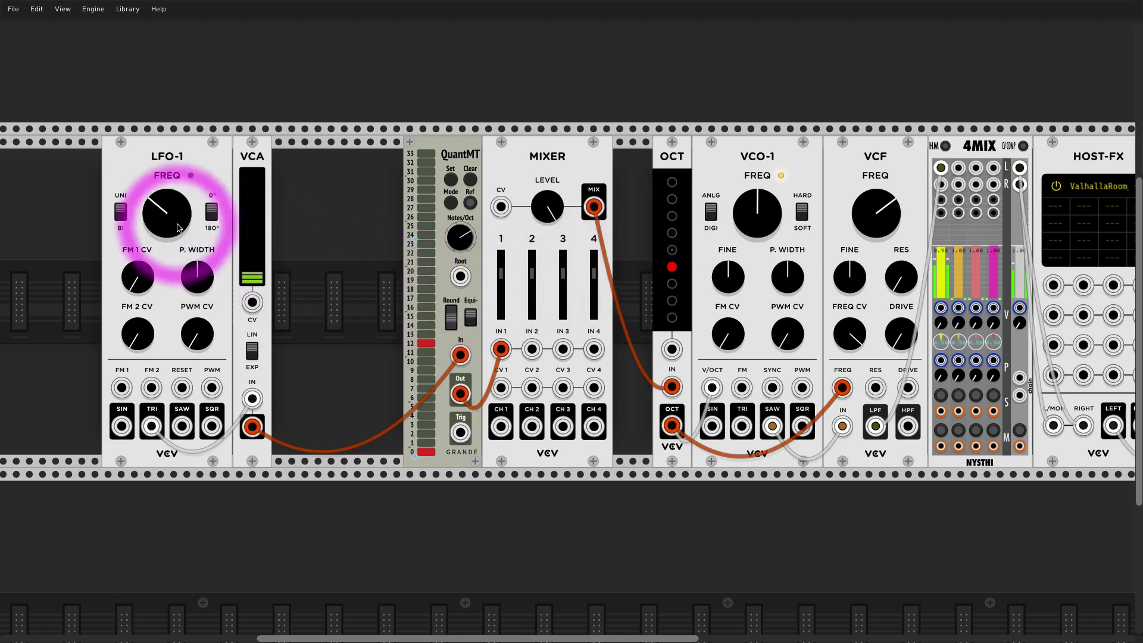
Raise the LFO-1 frequency slightly and enable notes 0, 7, 12, 15, 19 and 22 on QuantMT.
left_click_drag(178, 218, 178, 208)
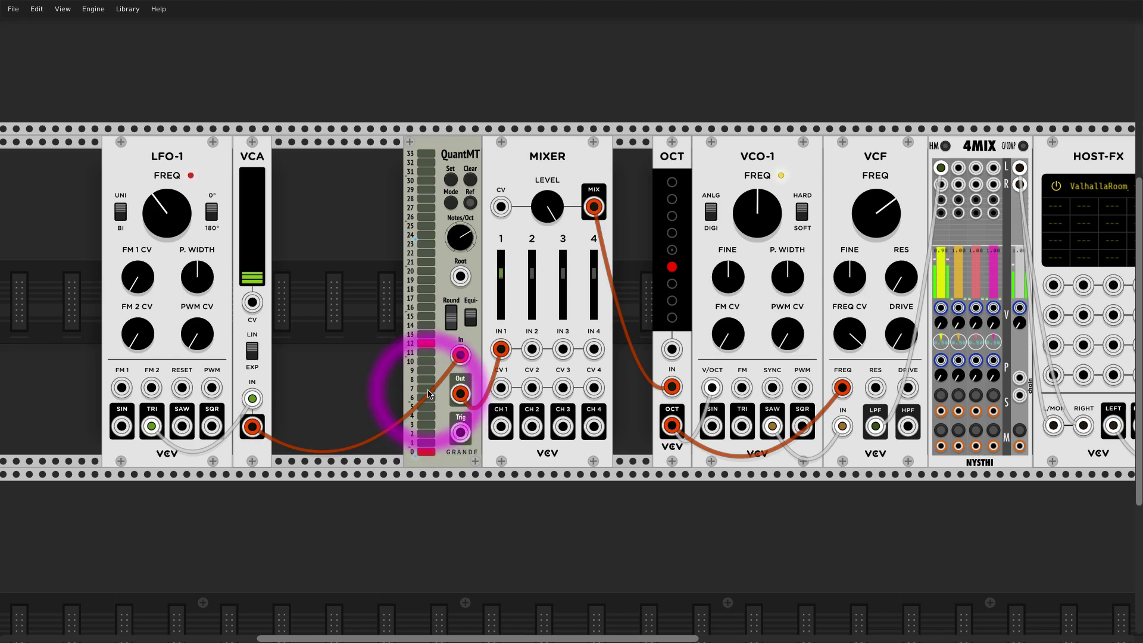
left_click(427, 316)
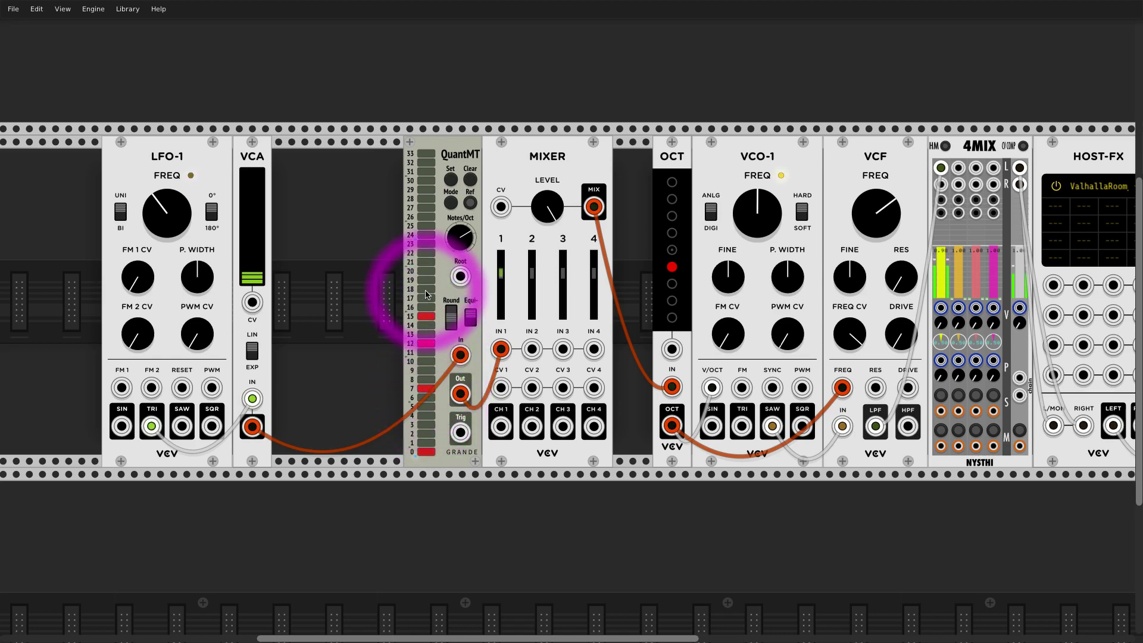
left_click(427, 289)
left_click(427, 288)
left_click(426, 280)
left_click(427, 253)
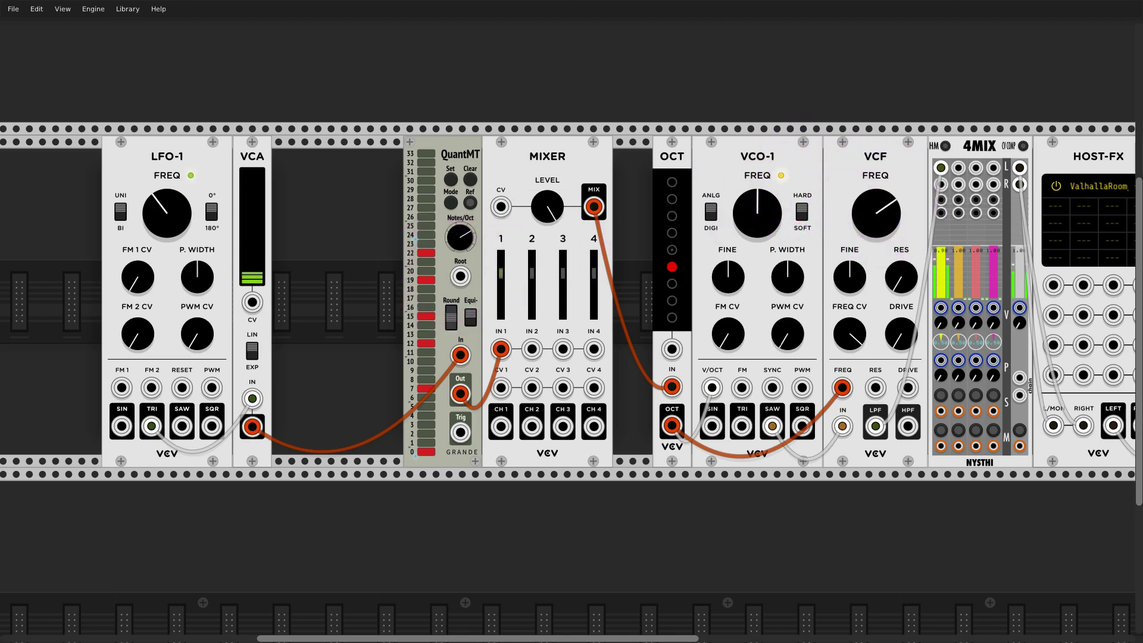
Place the stoermelder 8FACE module directly left of QuantMT, using the library search "8", and make it control the module on its right.
left_click_drag(543, 161, 531, 161)
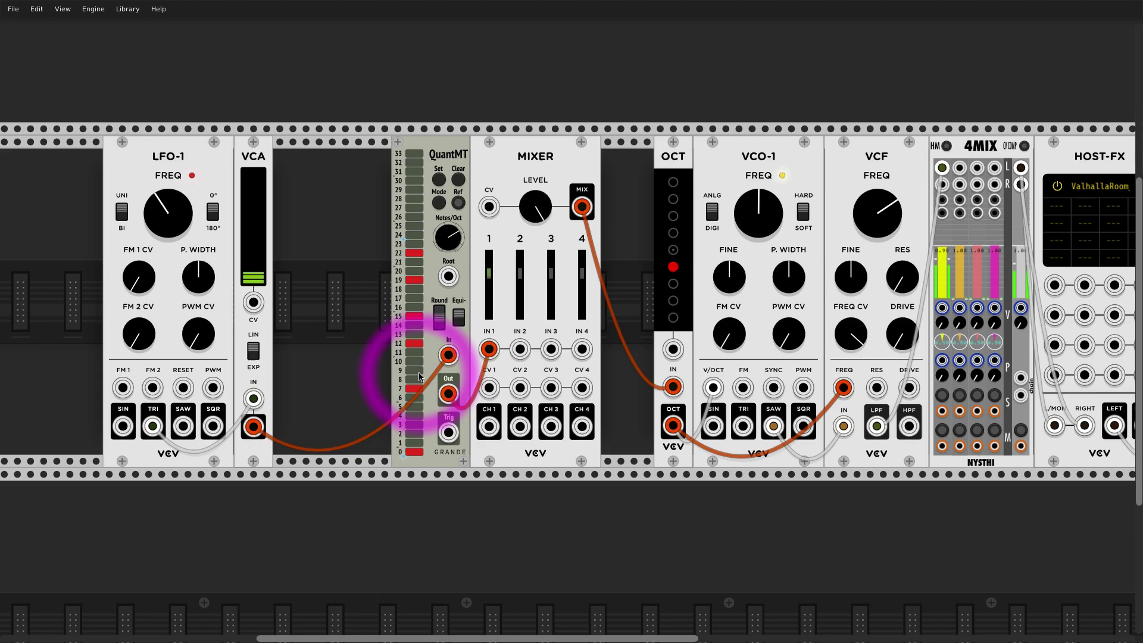
right_click(340, 286)
type("8")
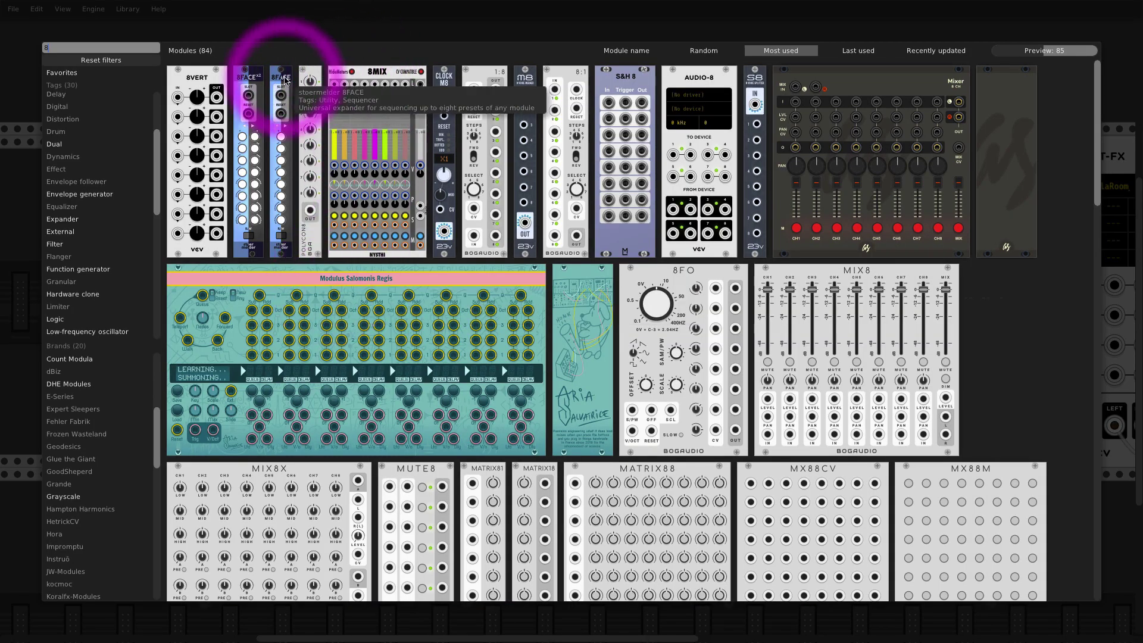
left_click(285, 71)
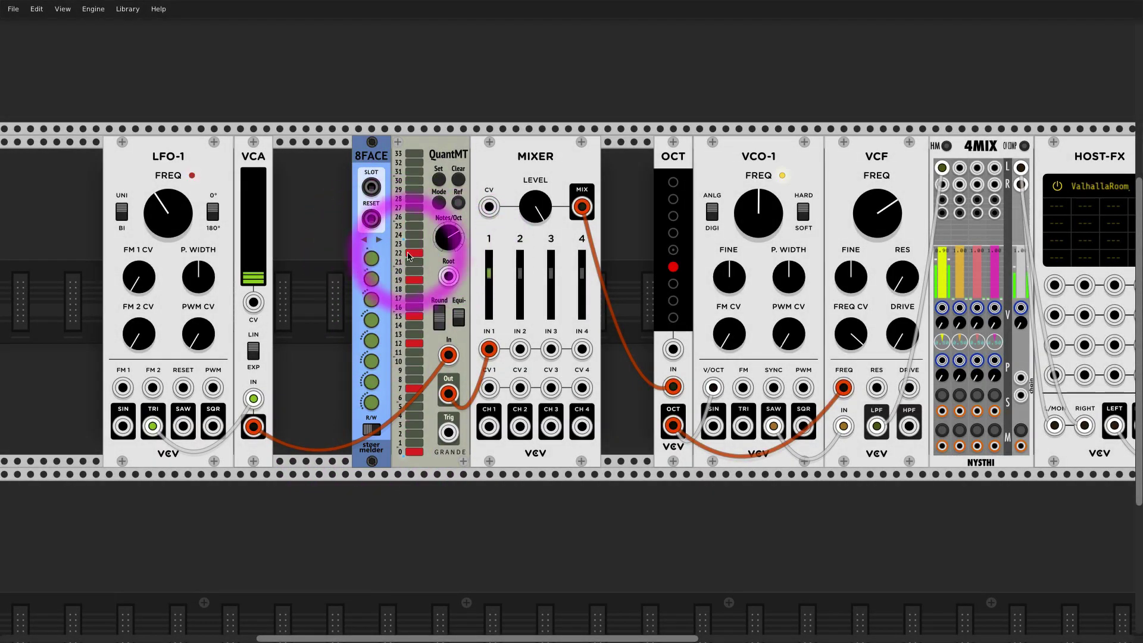
right_click(409, 256)
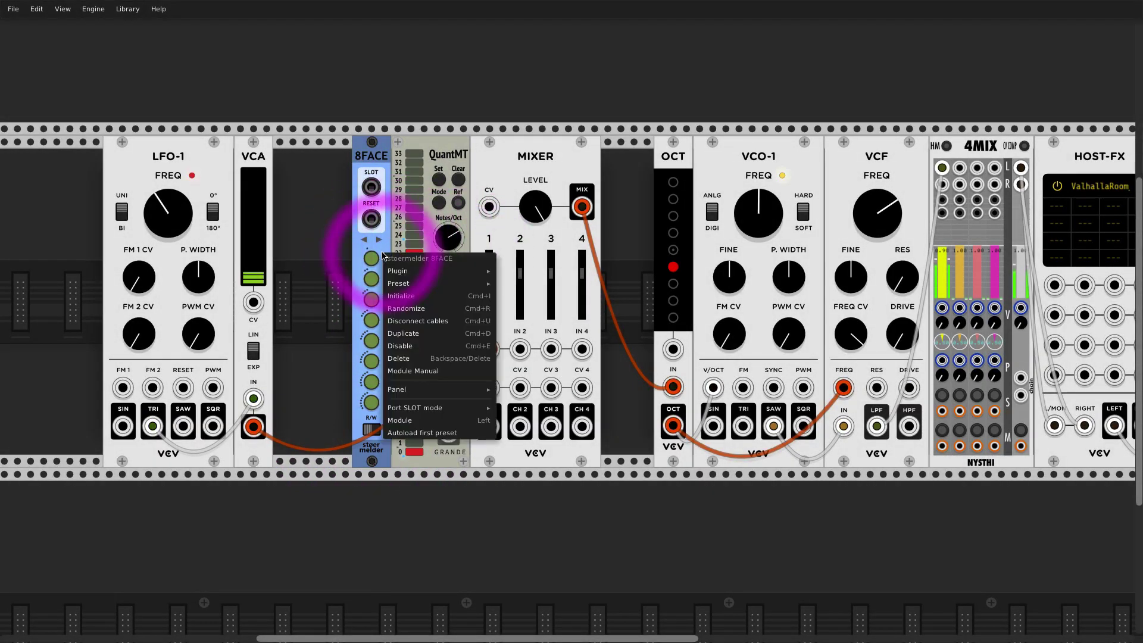
left_click(455, 421)
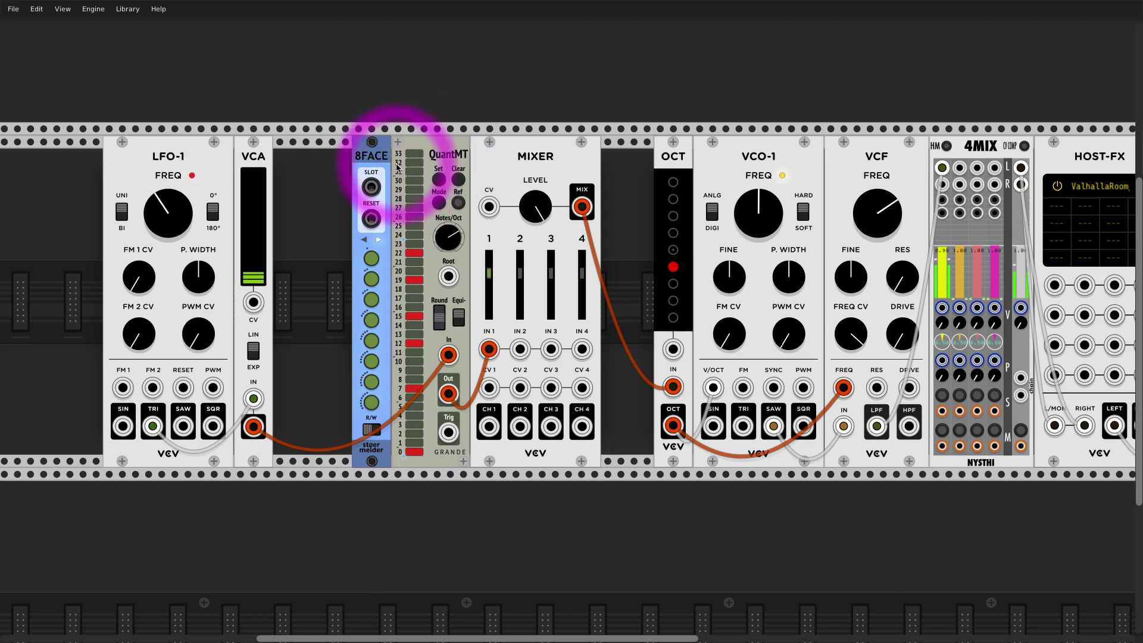
Store the current QuantMT note pattern in 8FACE's first preset slot and return it to read mode.
left_click(371, 429)
left_click(371, 258)
left_click(367, 429)
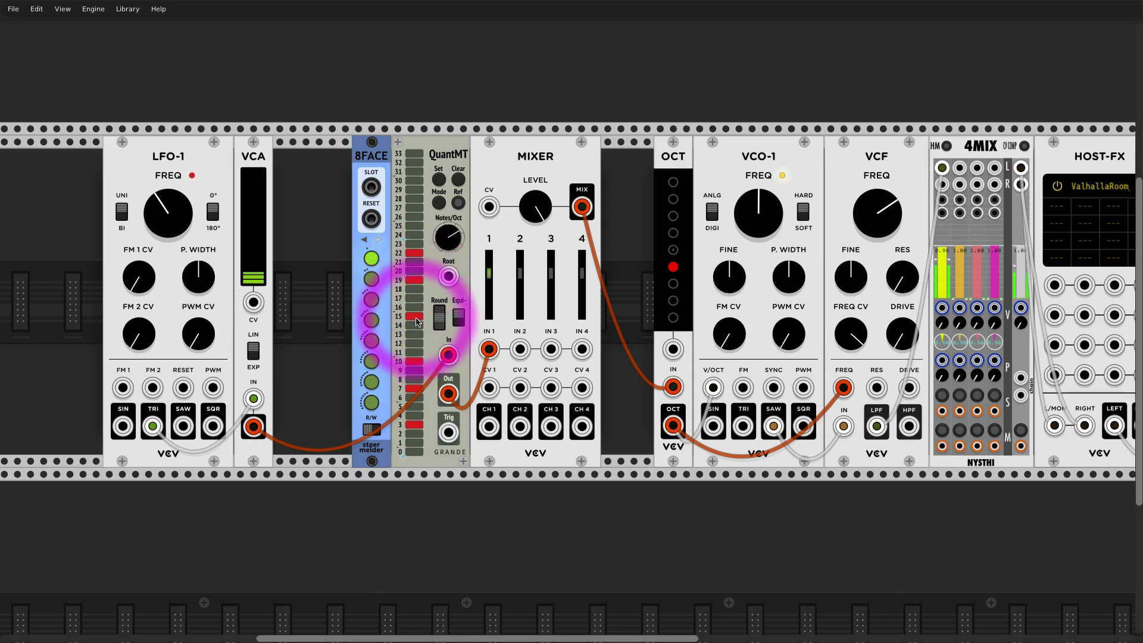
Store the altered QuantMT note pattern in 8FACE's second preset slot and return it to read mode.
left_click(372, 429)
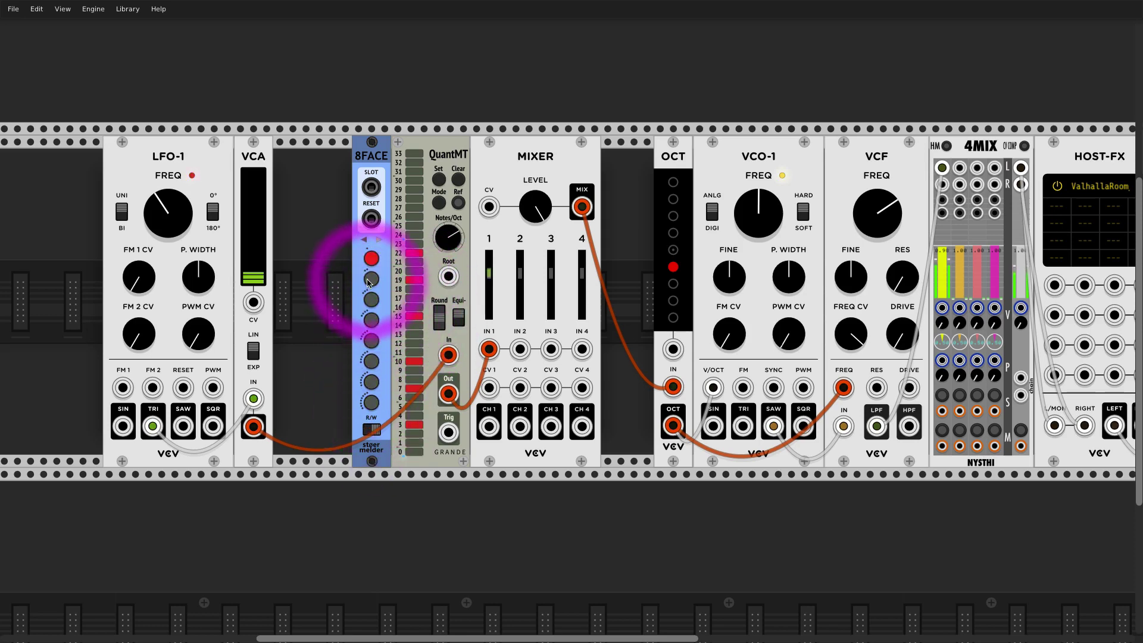
left_click(371, 279)
left_click(371, 428)
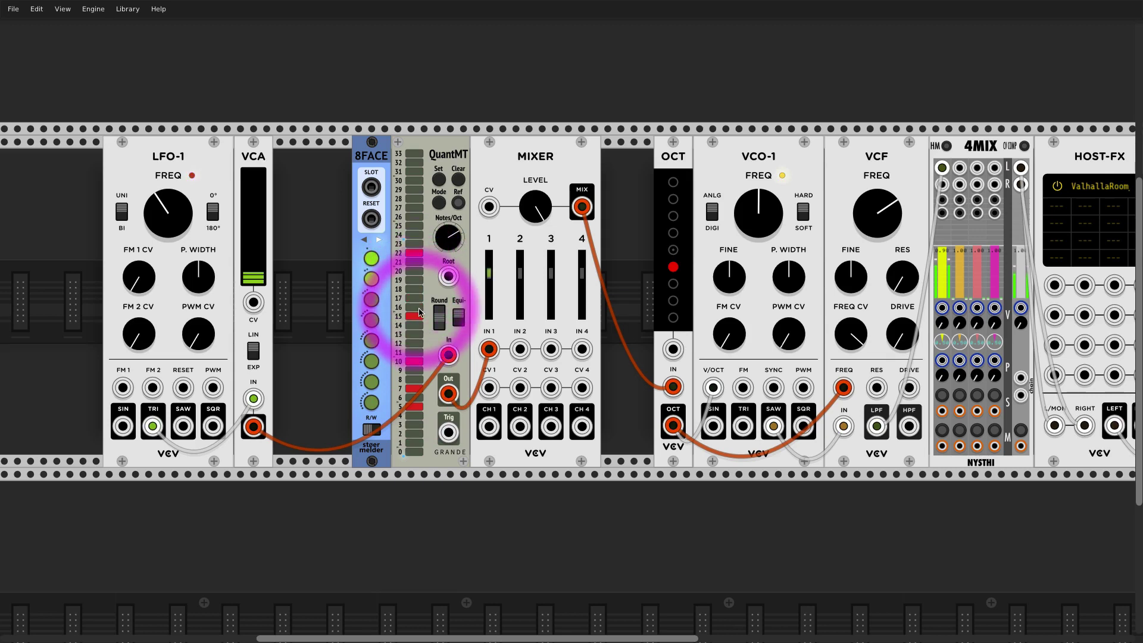
Leave QuantMT notes 5, 7, 10, 15 and 22 enabled and store this pattern in 8FACE's third preset slot.
left_click(413, 335)
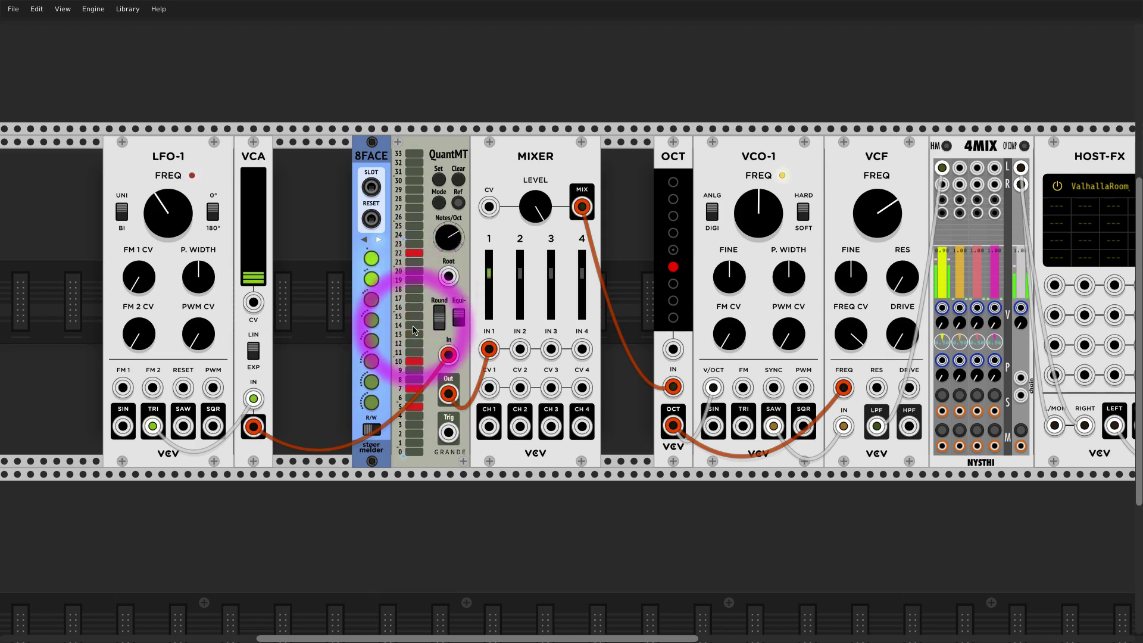
left_click(415, 325)
left_click(414, 316)
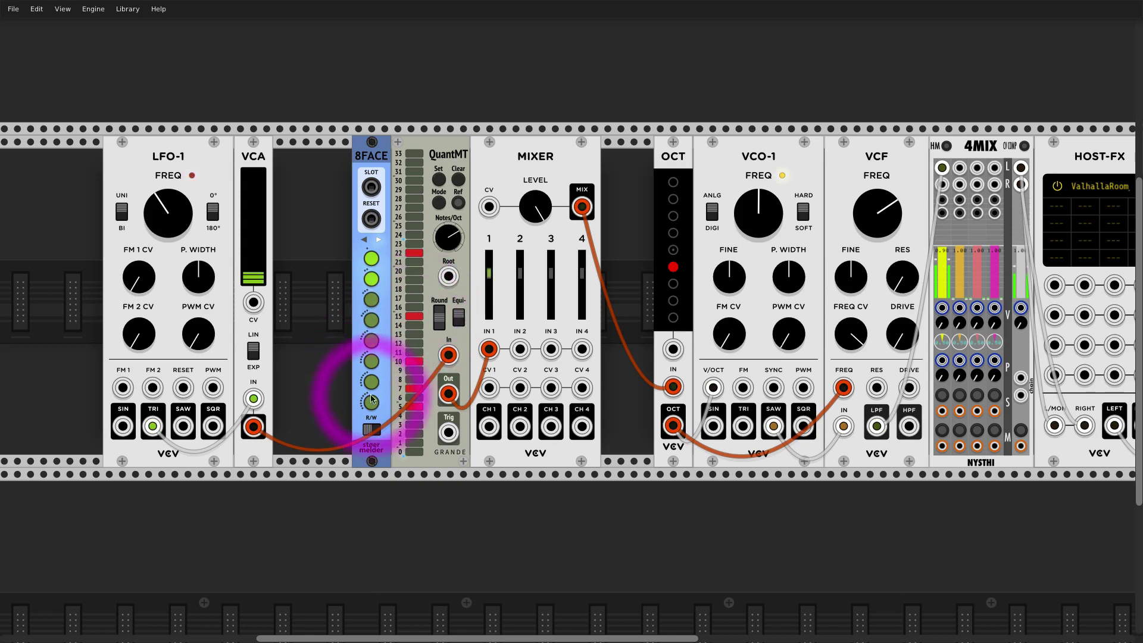
left_click(374, 430)
left_click(373, 303)
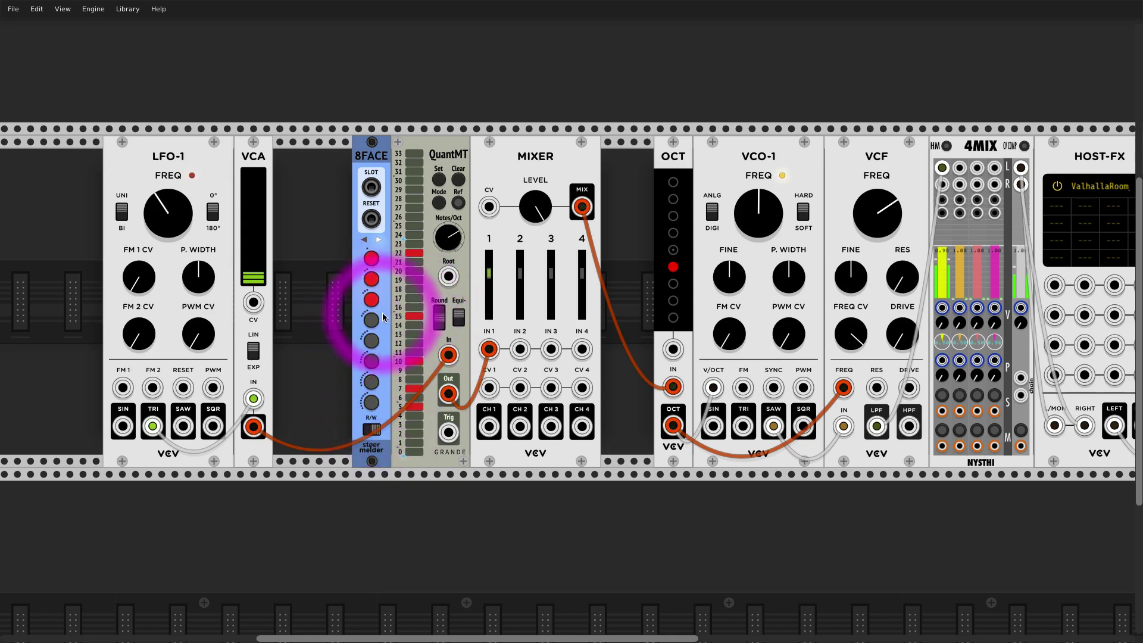
left_click(371, 429)
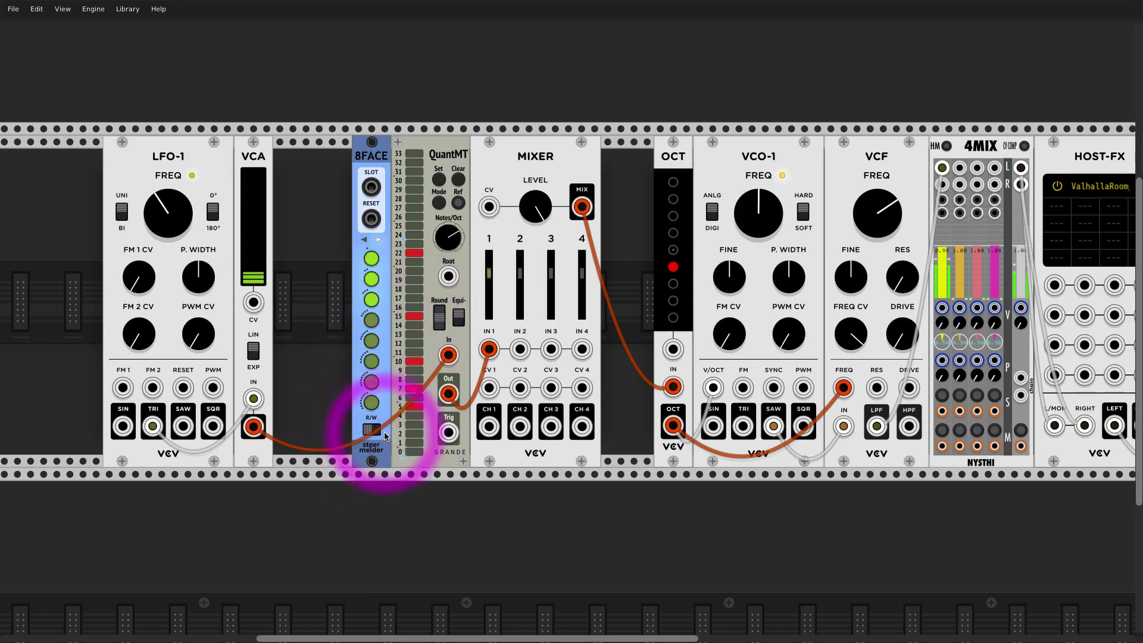
Recall the first 8FACE preset and raise the LFO-1 frequency.
left_click(375, 262)
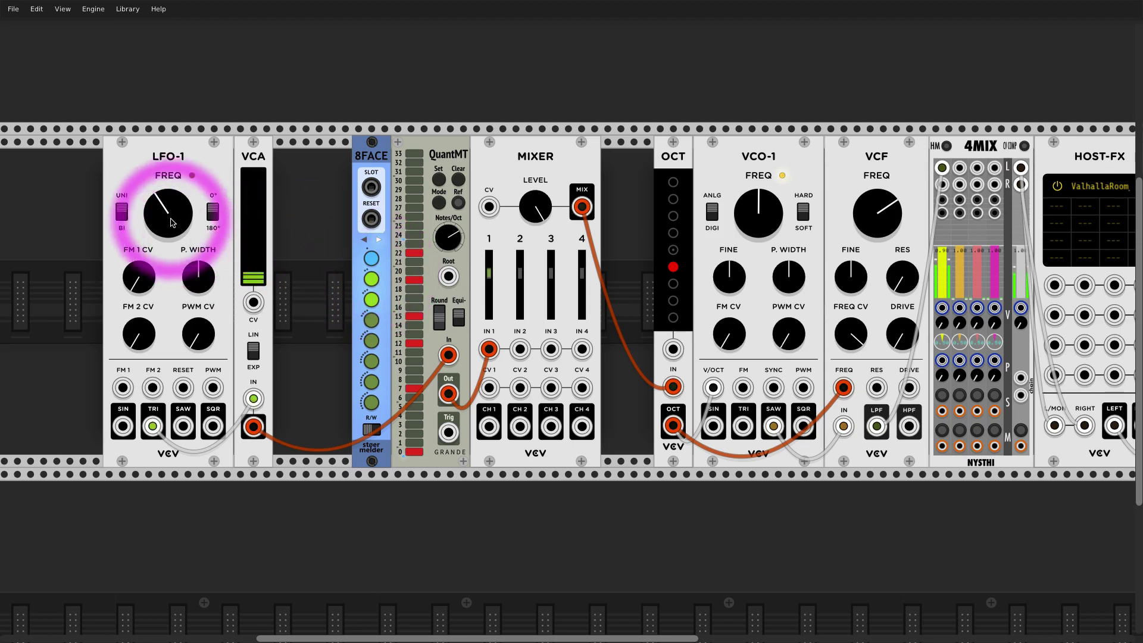
left_click_drag(171, 219, 170, 191)
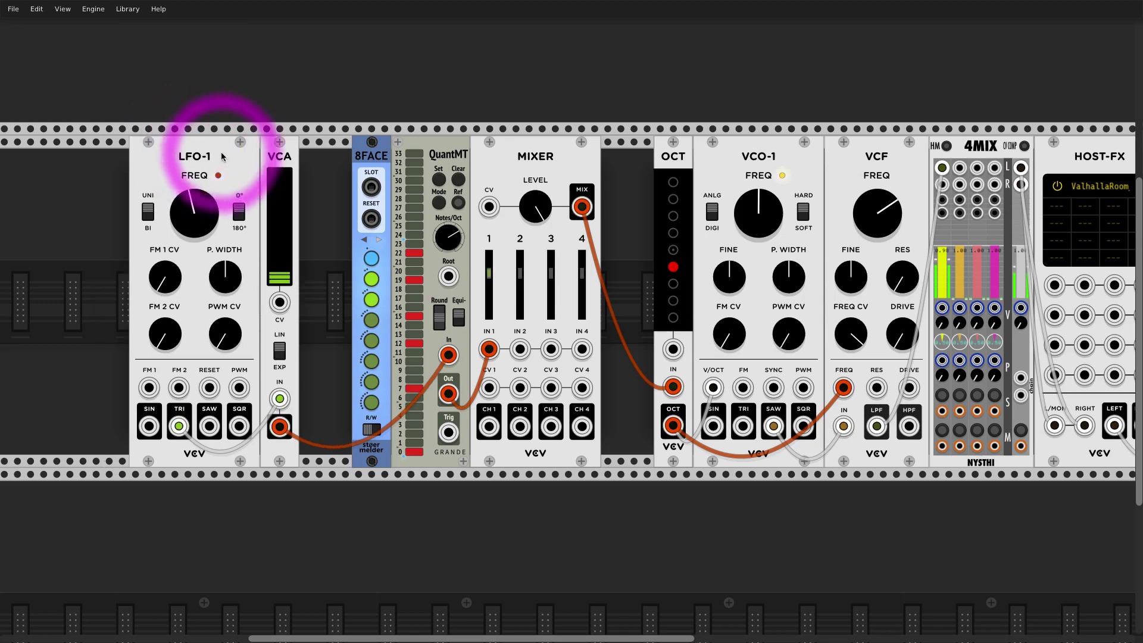
Search the module library for "polyc" and place the POLYCON8 module directly left of LFO-1.
right_click(61, 209)
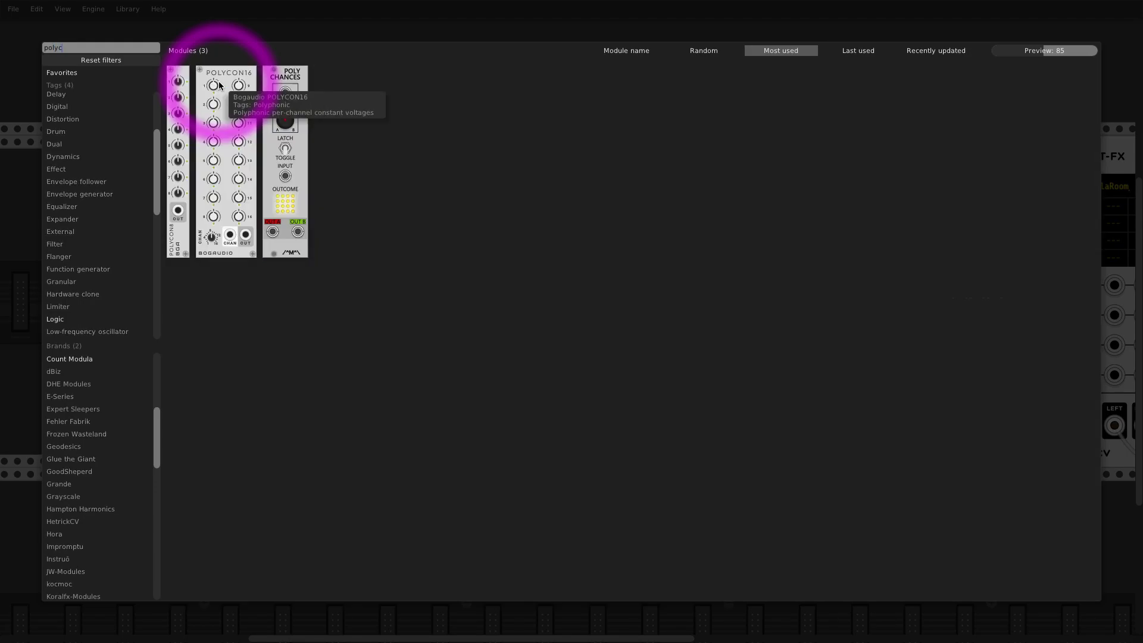
left_click_drag(177, 77, 102, 292)
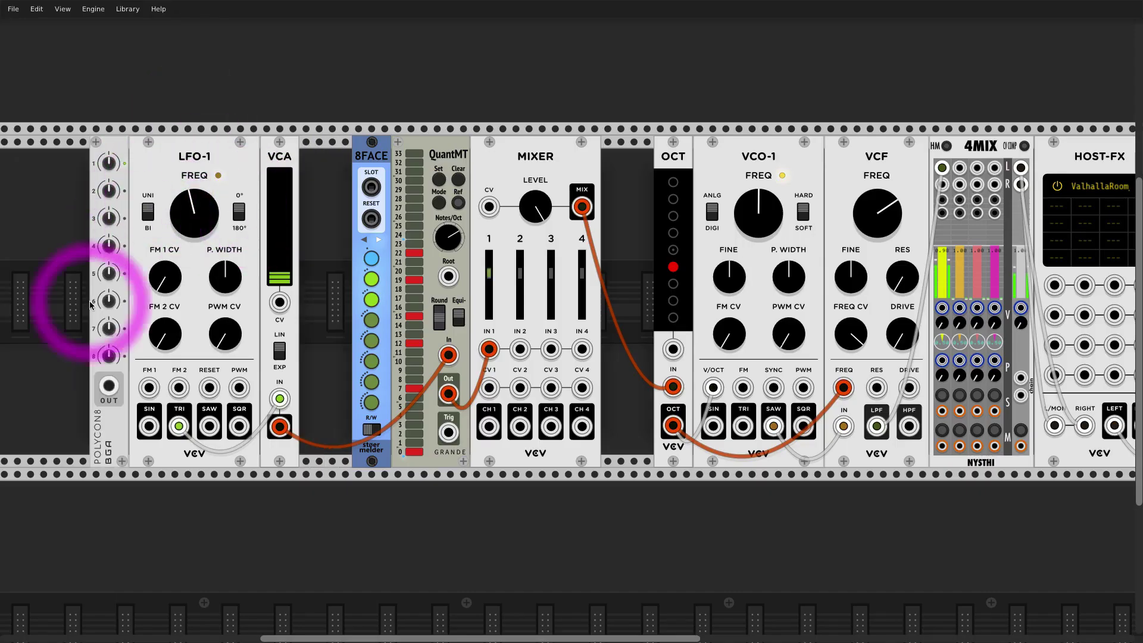
Set POLYCON8 to 4 polyphony channels with randomized values and patch its output into LFO-1's FM 1 input, with FM 1 CV raised slightly.
right_click(118, 373)
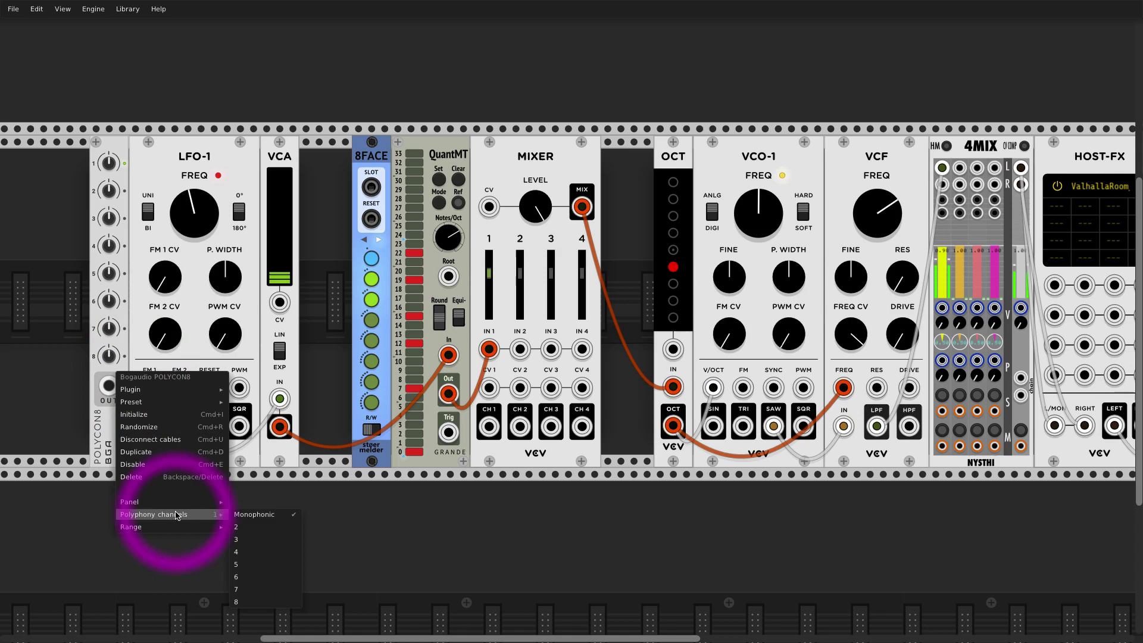
left_click(237, 552)
left_click_drag(109, 386, 149, 387)
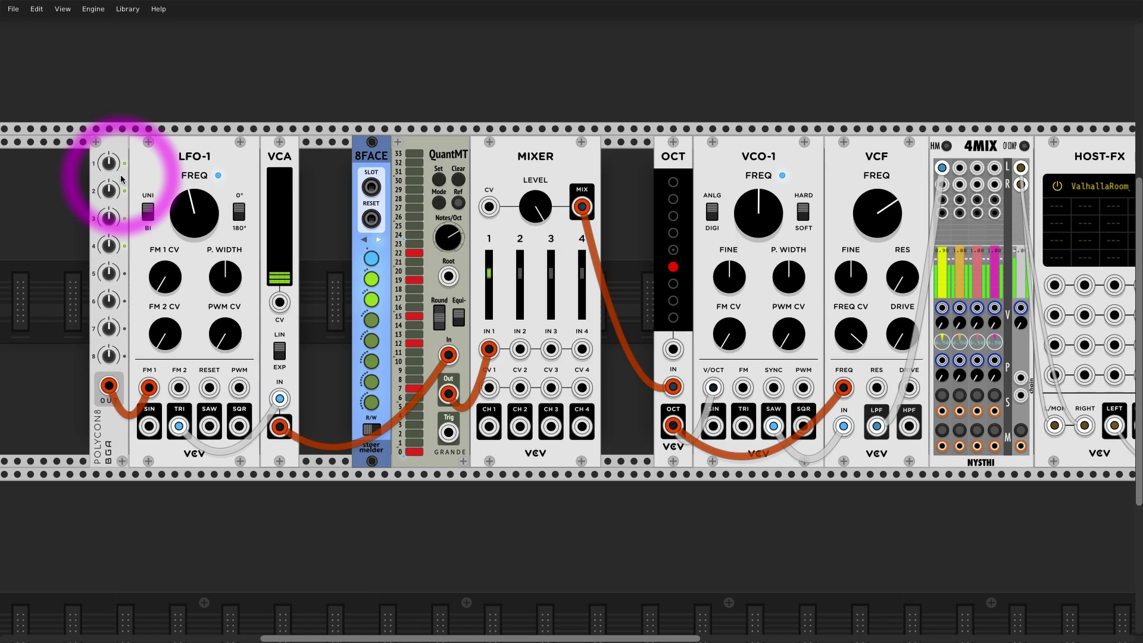
key("ctrl+r")
left_click_drag(165, 277, 165, 286)
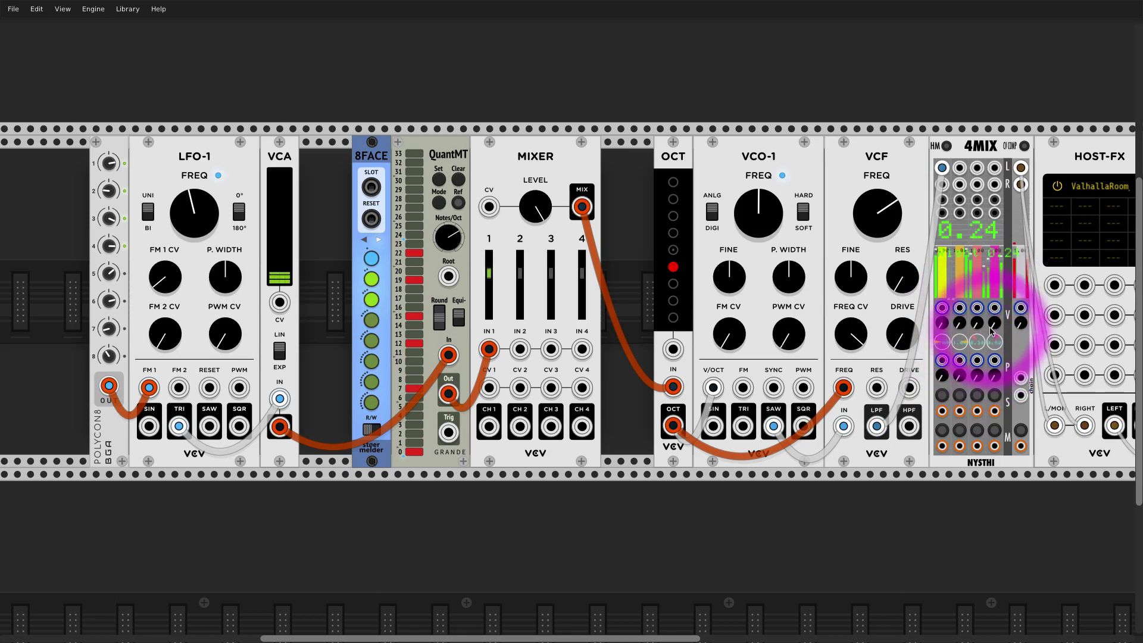
Lower the LFO-1 frequency and slightly raise the VCF frequency.
left_click_drag(178, 197, 199, 203)
left_click_drag(862, 234, 862, 227)
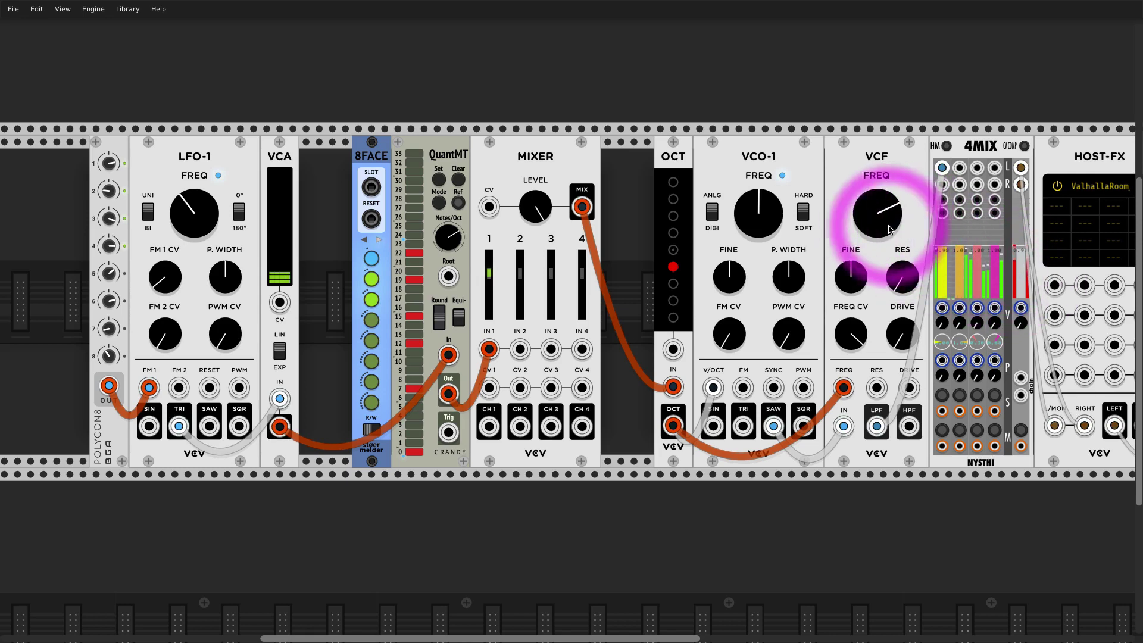
left_click_drag(212, 217, 211, 215)
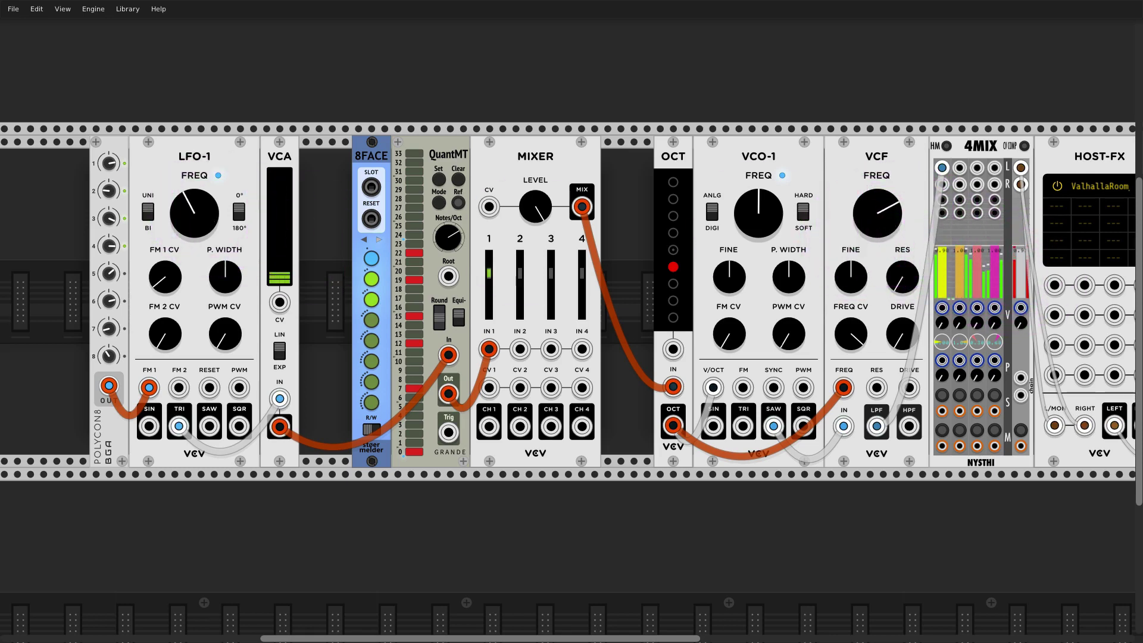
Recall the third 8FACE preset to switch QuantMT's note pattern.
scroll(344, 294, "right", 5)
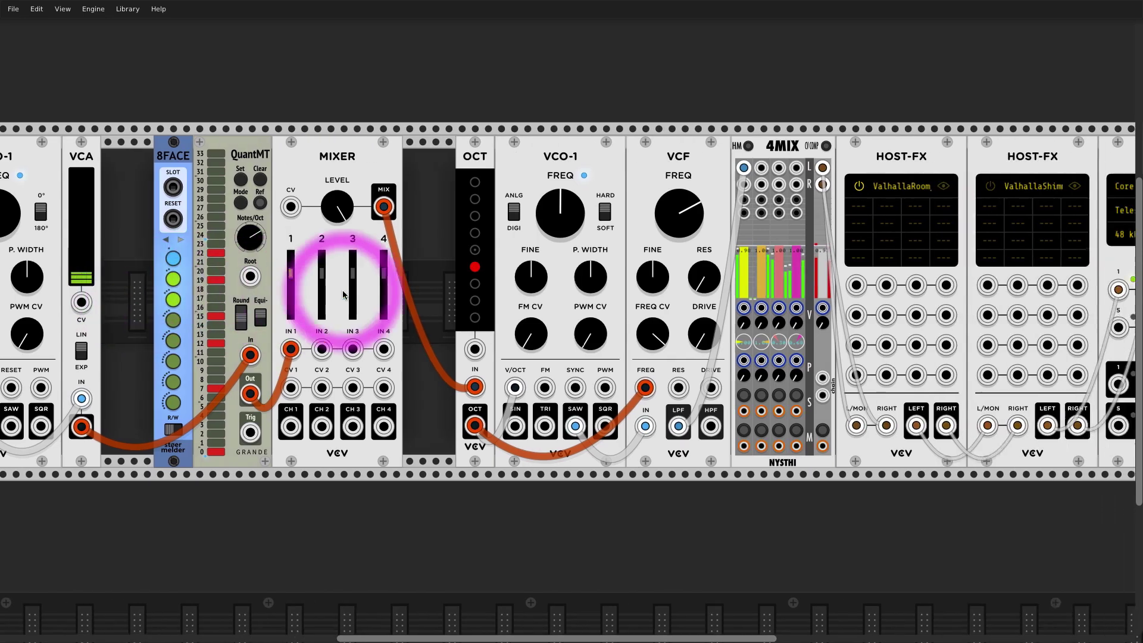
scroll(343, 294, "right", 4)
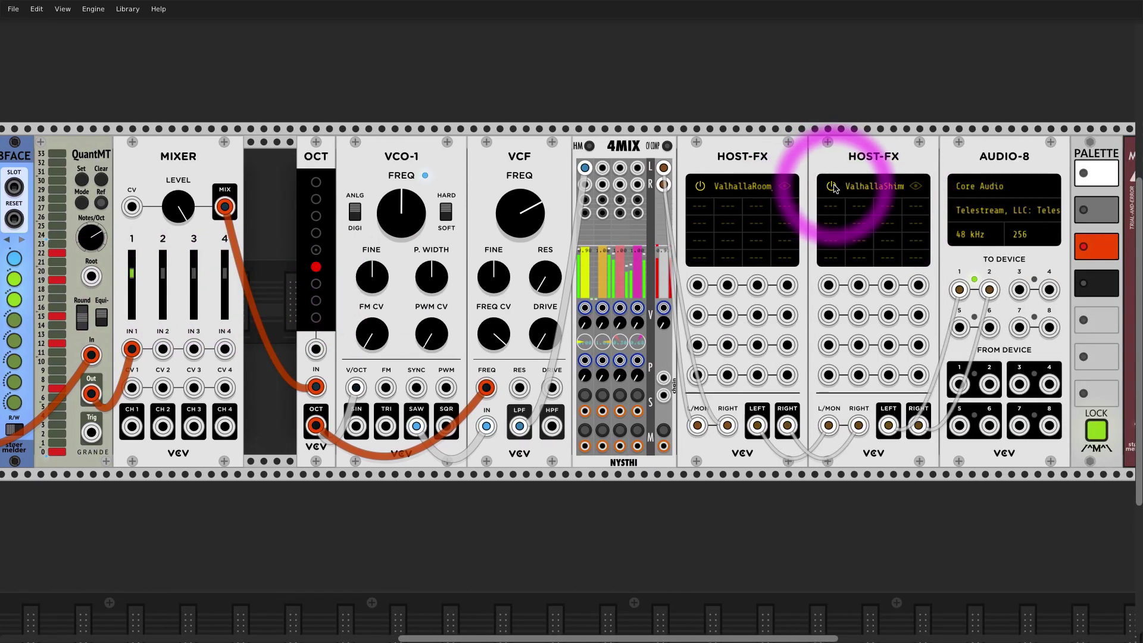
scroll(567, 260, "left", 7)
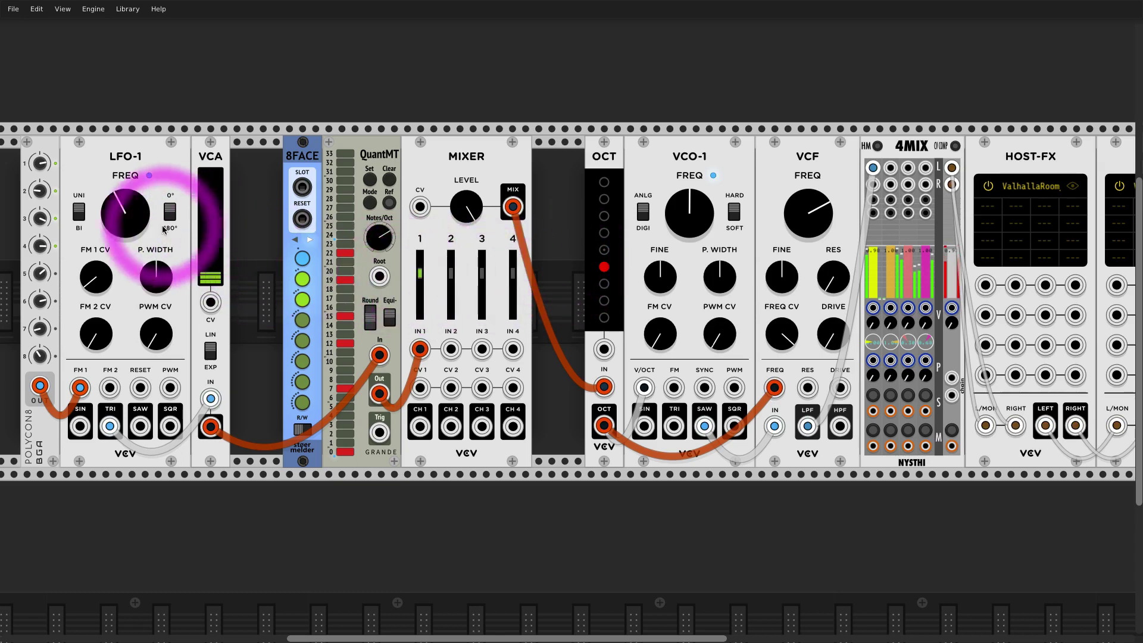
left_click(303, 299)
scroll(255, 327, "left", 2)
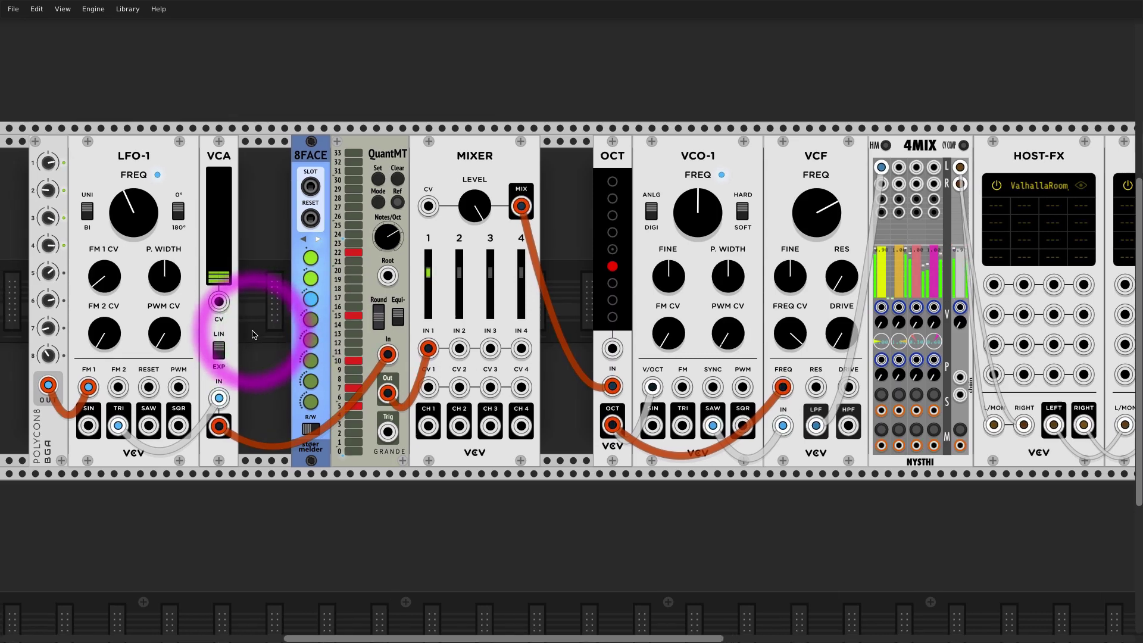
Recall the first 8FACE preset and shift OCT down by one octave.
left_click(320, 257)
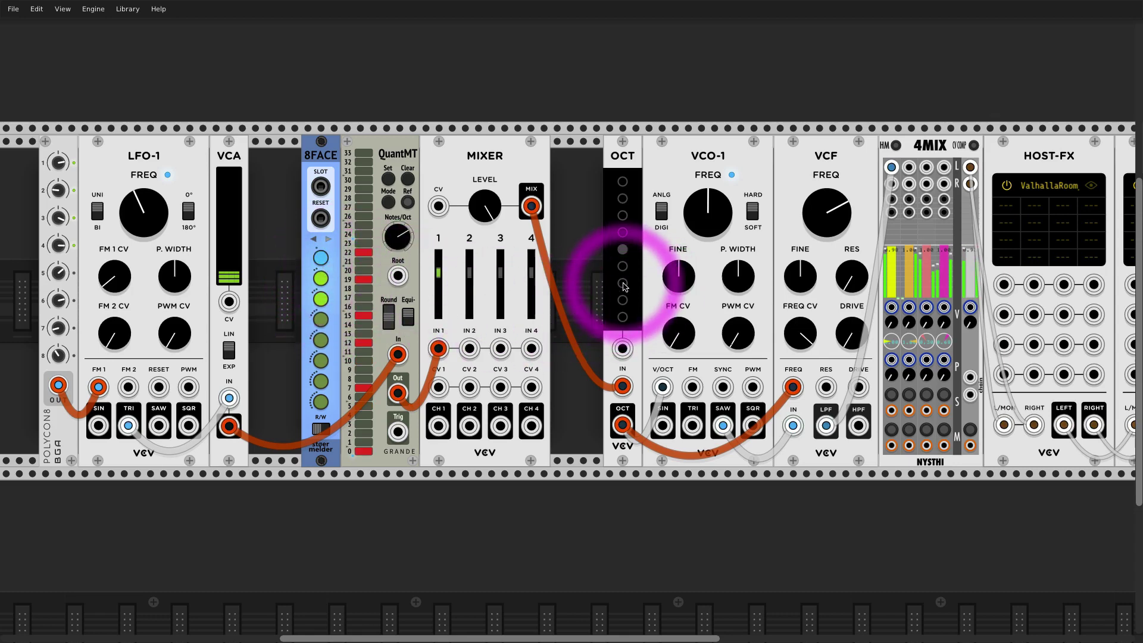
scroll(702, 332, "right", 5)
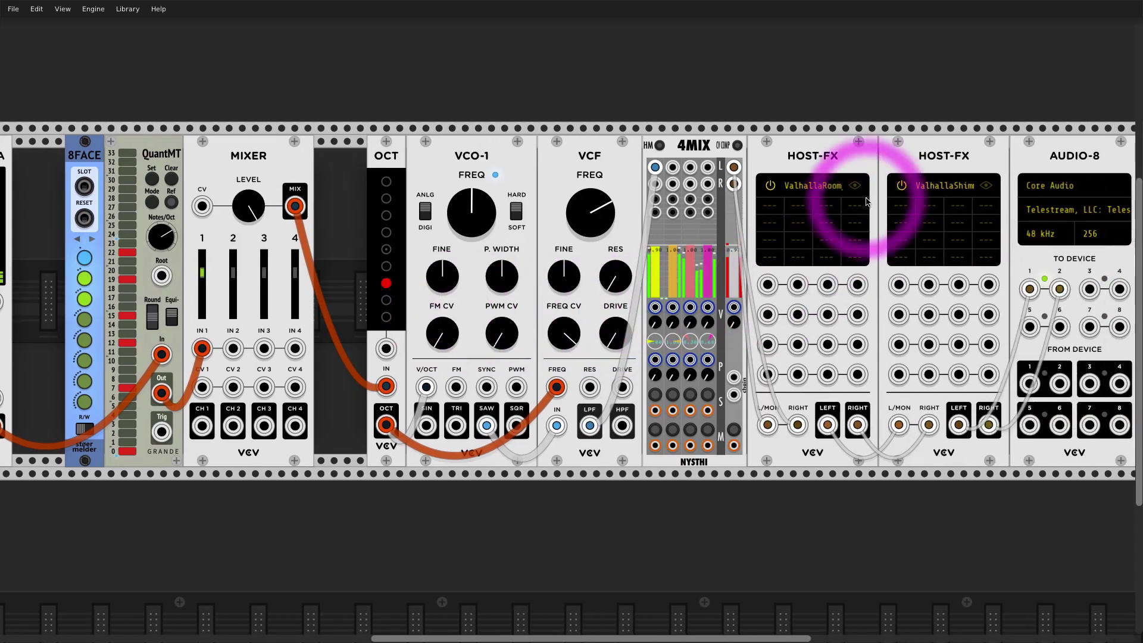
scroll(369, 262, "left", 6)
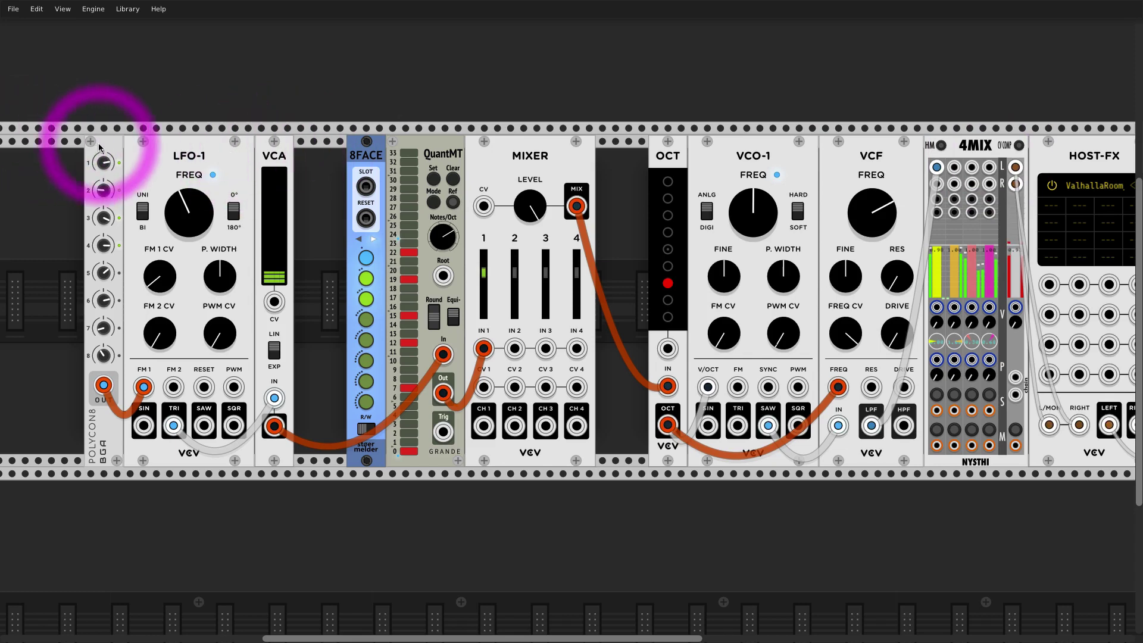
Delete the POLYCON8, 8FACE, QuantMT and MIXER modules and shift OCT up by one octave.
key("Delete")
key("Delete")
key("Delete")
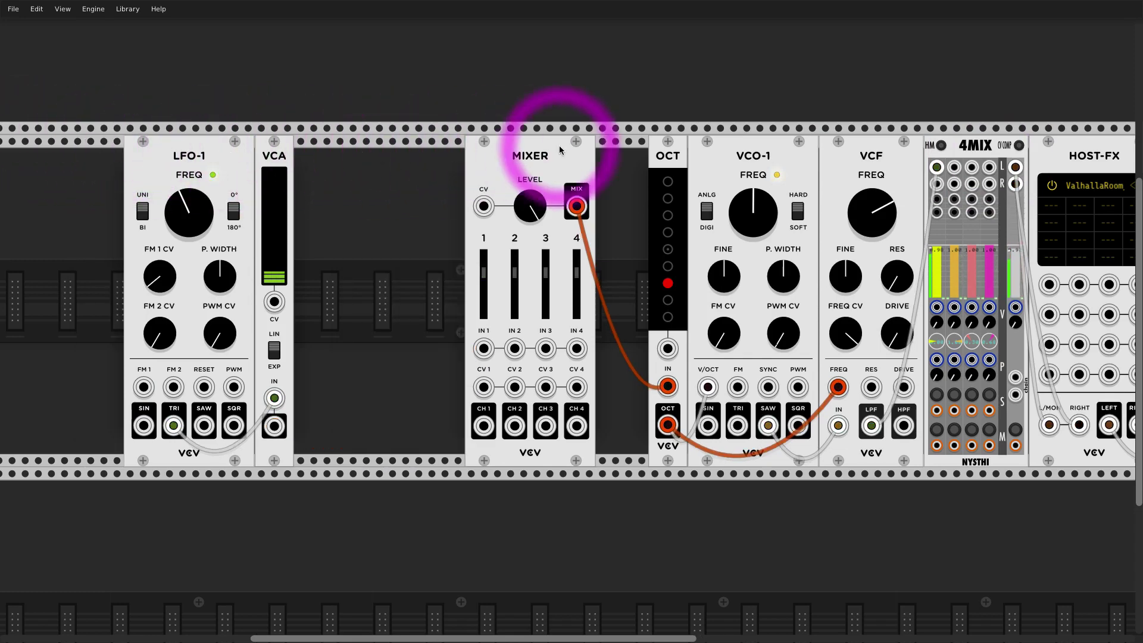
key("Delete")
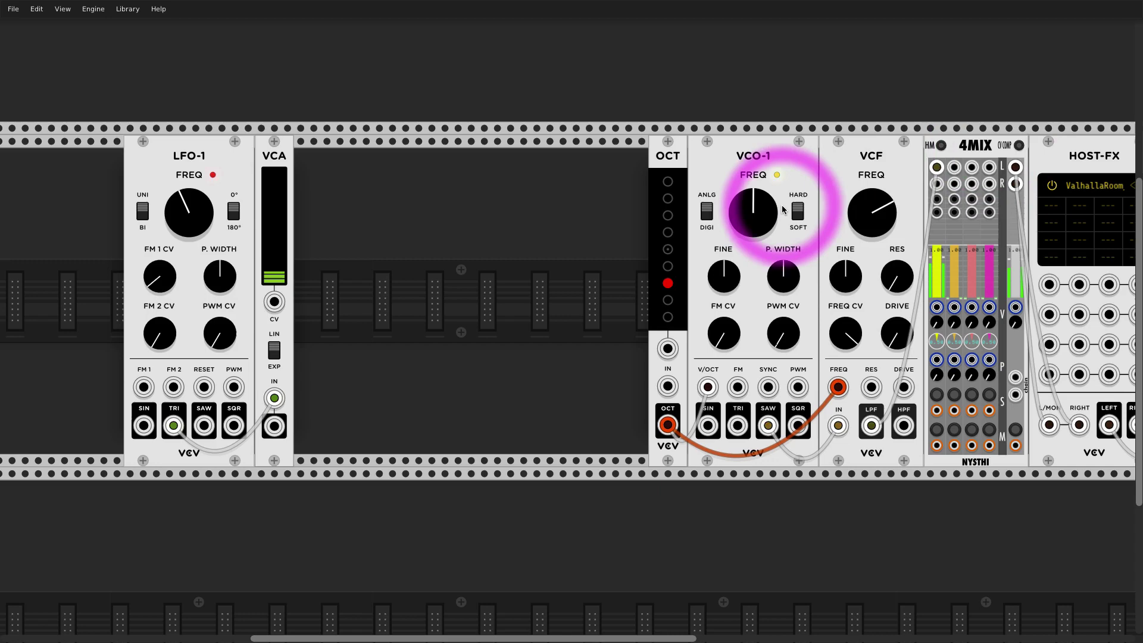
left_click(669, 267)
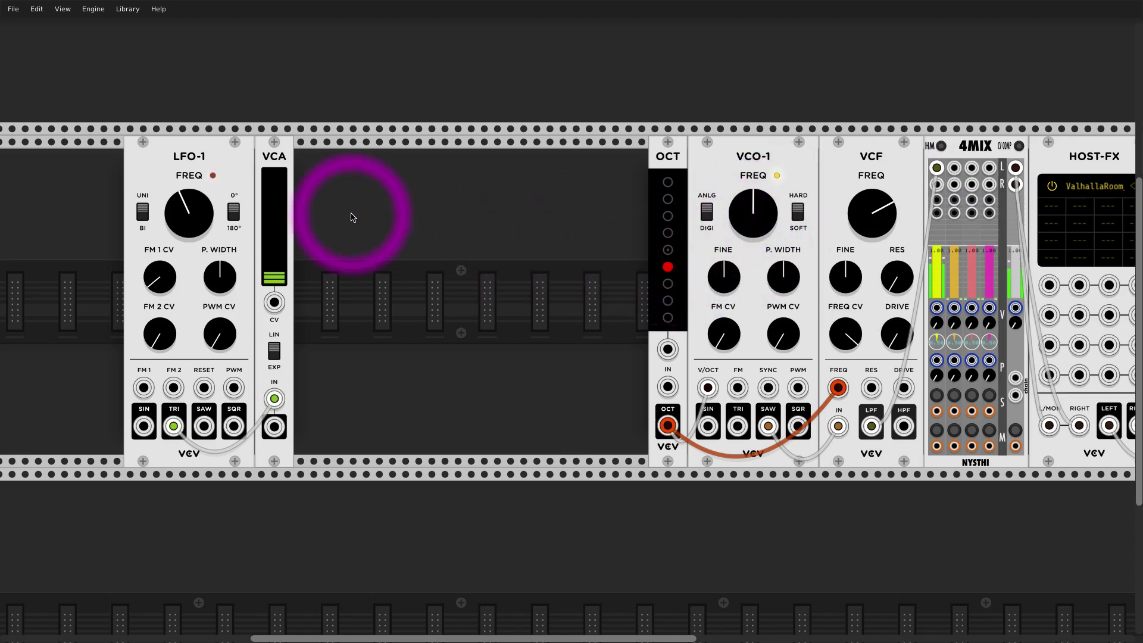
Search the module library for "sc" and place the Customscaler module in the gap between VCA and OCT.
right_click(483, 261)
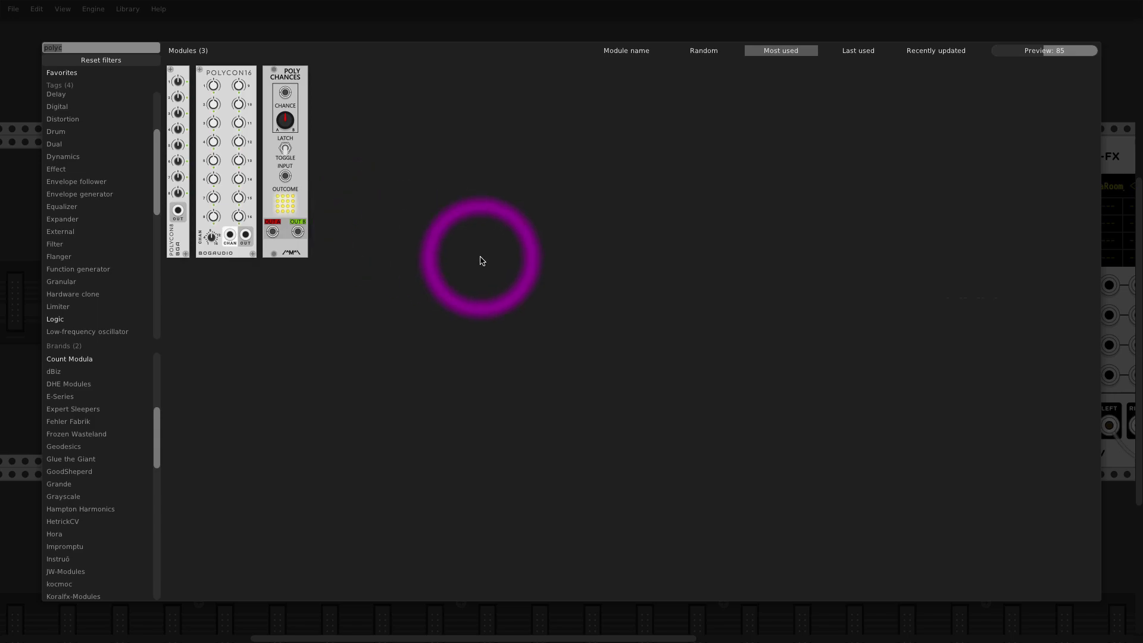
type("sc")
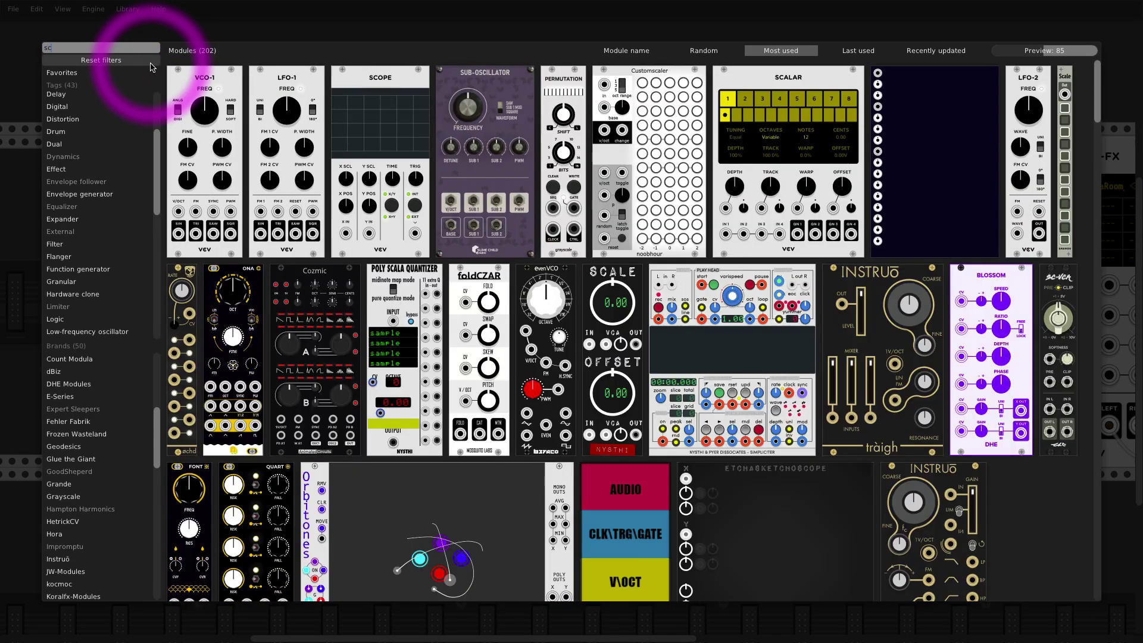
left_click(151, 63)
left_click(273, 65)
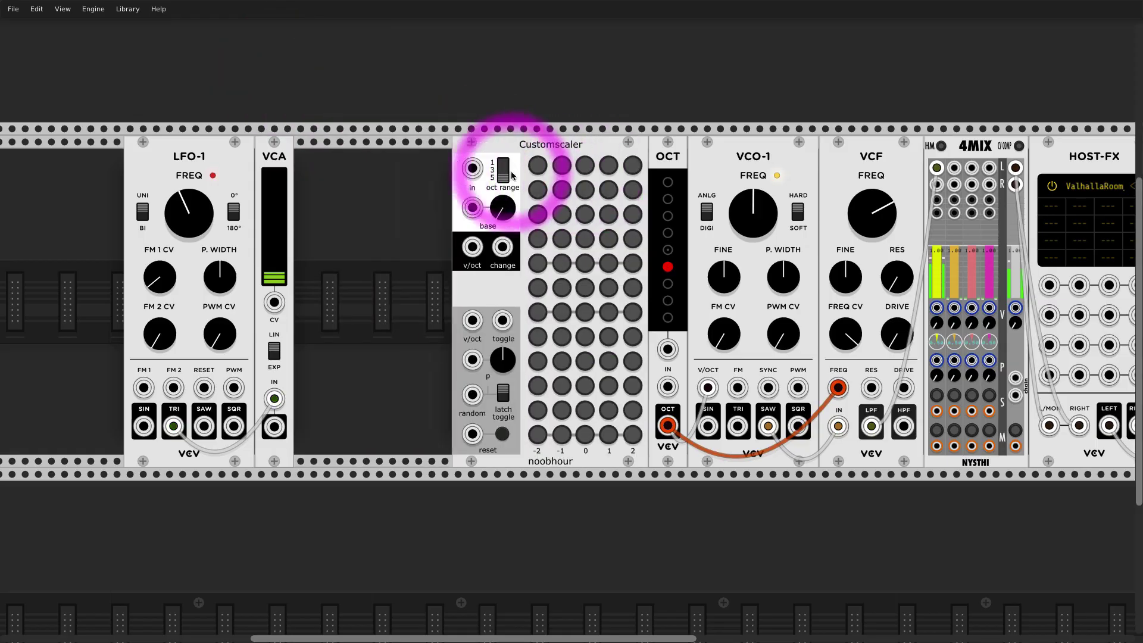
left_click_drag(512, 175, 459, 191)
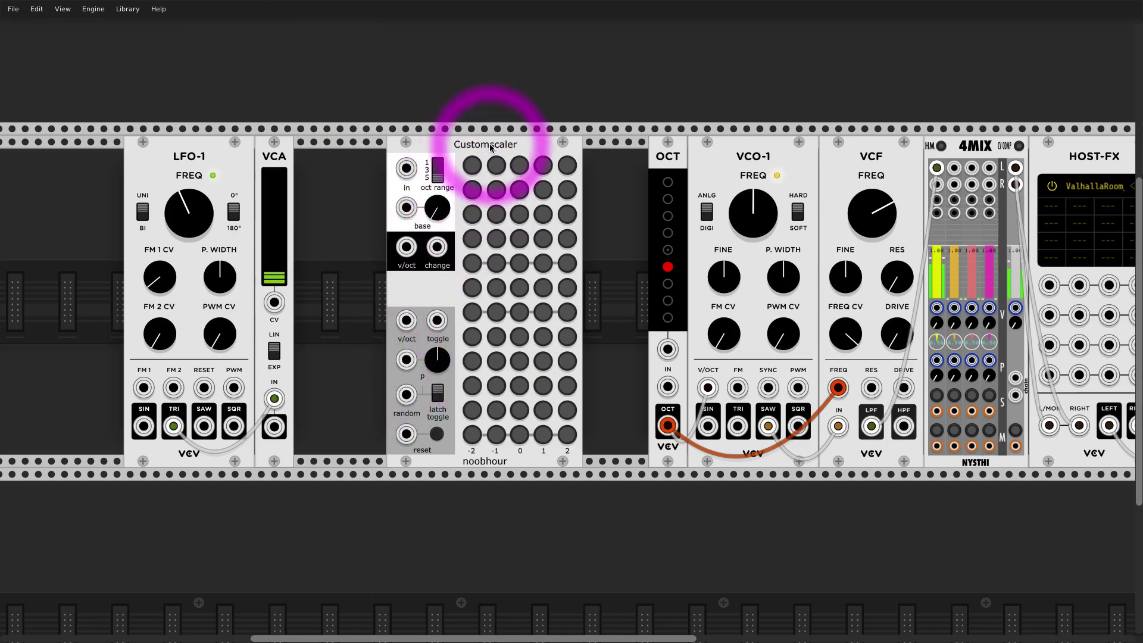
mouse_move(490, 147)
left_mouse_down()
mouse_move(460, 144)
mouse_move(477, 147)
left_mouse_up()
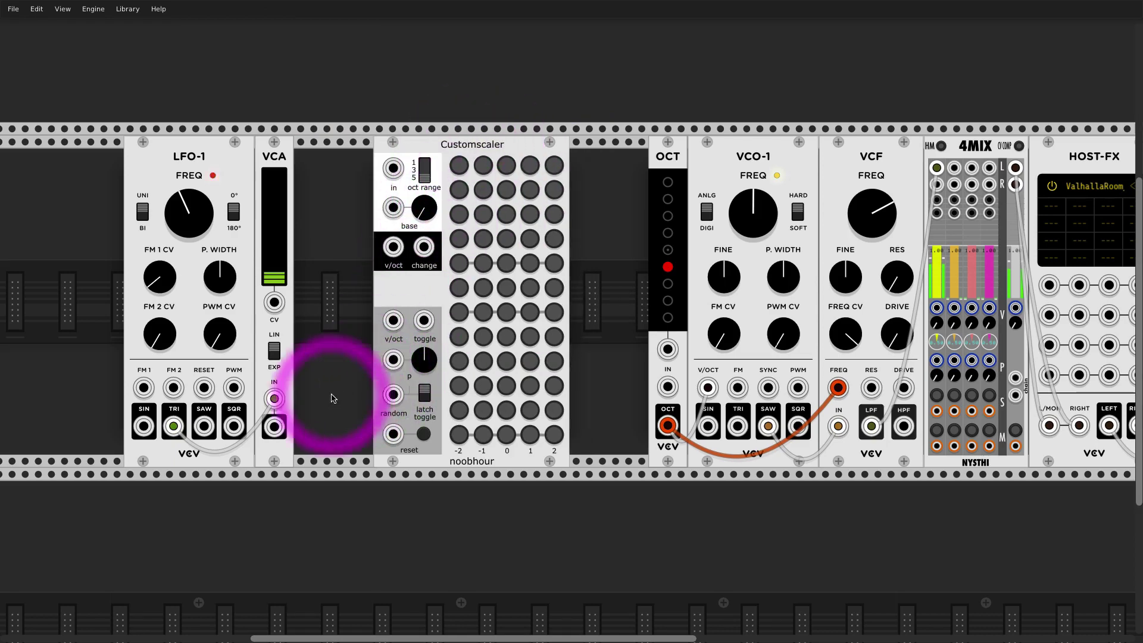
Raise the VCA level to maximum and patch its output through Customscaler's in and v/oct jacks into OCT's IN.
left_click_drag(275, 427, 304, 457)
left_click_drag(277, 252, 277, 170)
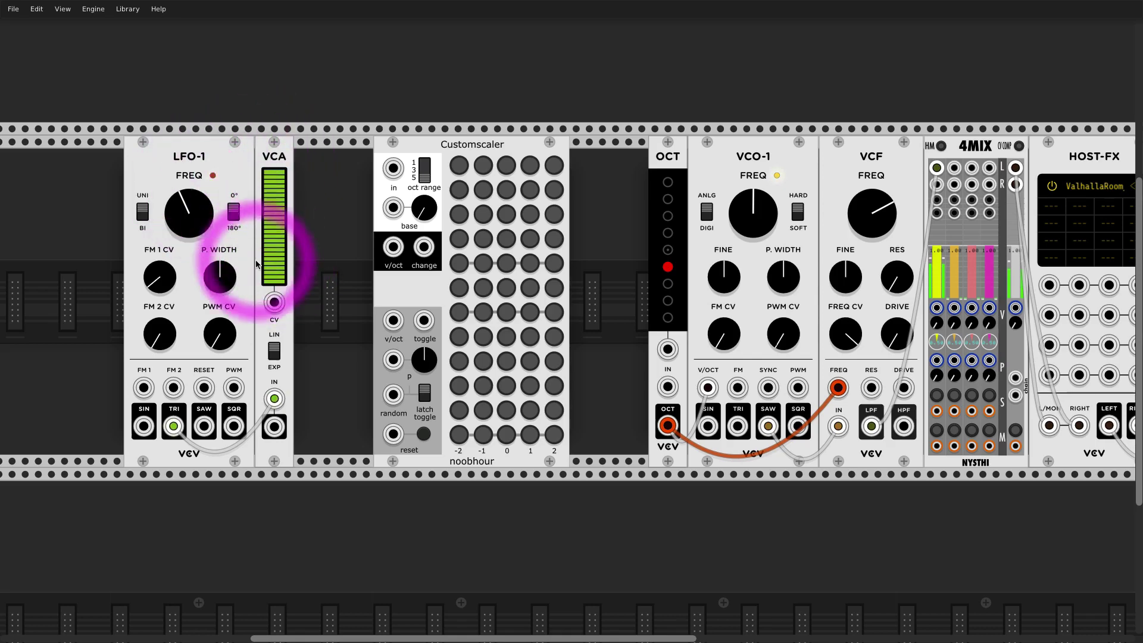
left_click_drag(273, 425, 393, 168)
left_click_drag(393, 246, 676, 388)
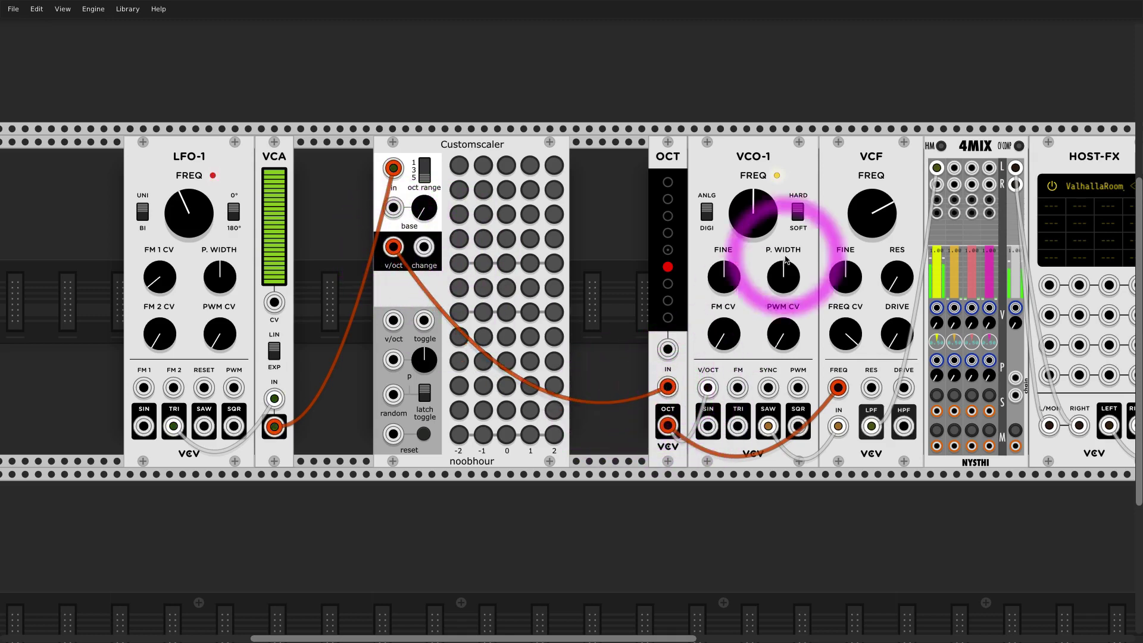
Enable Customscaler's octave 0 notes in rows 6, 8 and 9 from the bottom, and move the VCA's source from LFO-1's TRI to SAW output.
left_click(507, 313)
left_click(508, 264)
left_click(506, 239)
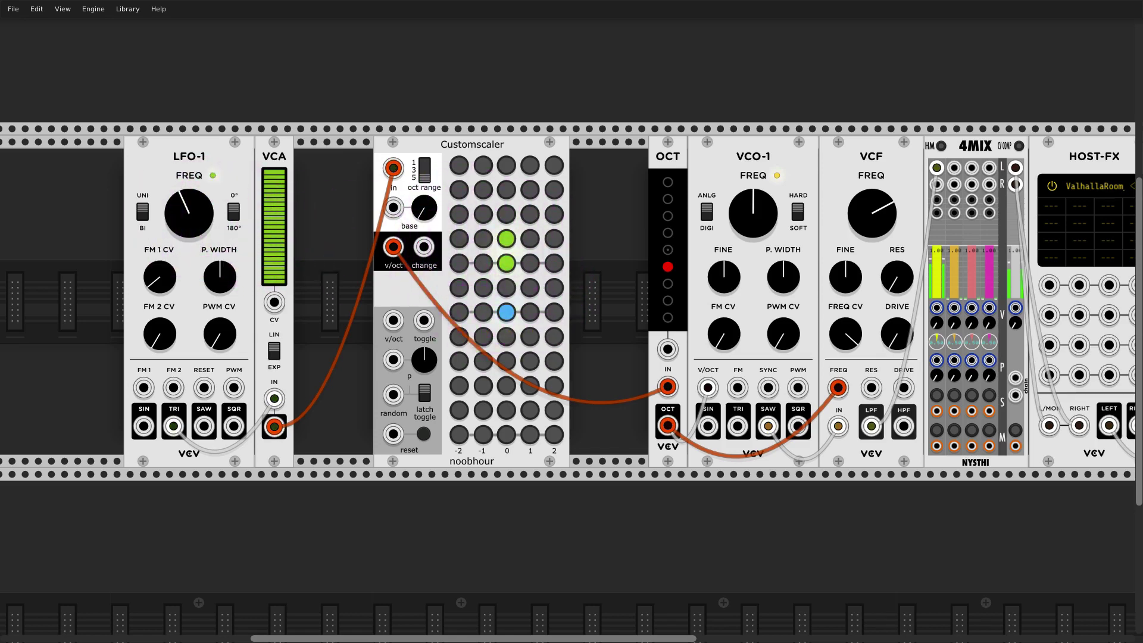
left_click_drag(174, 426, 205, 428)
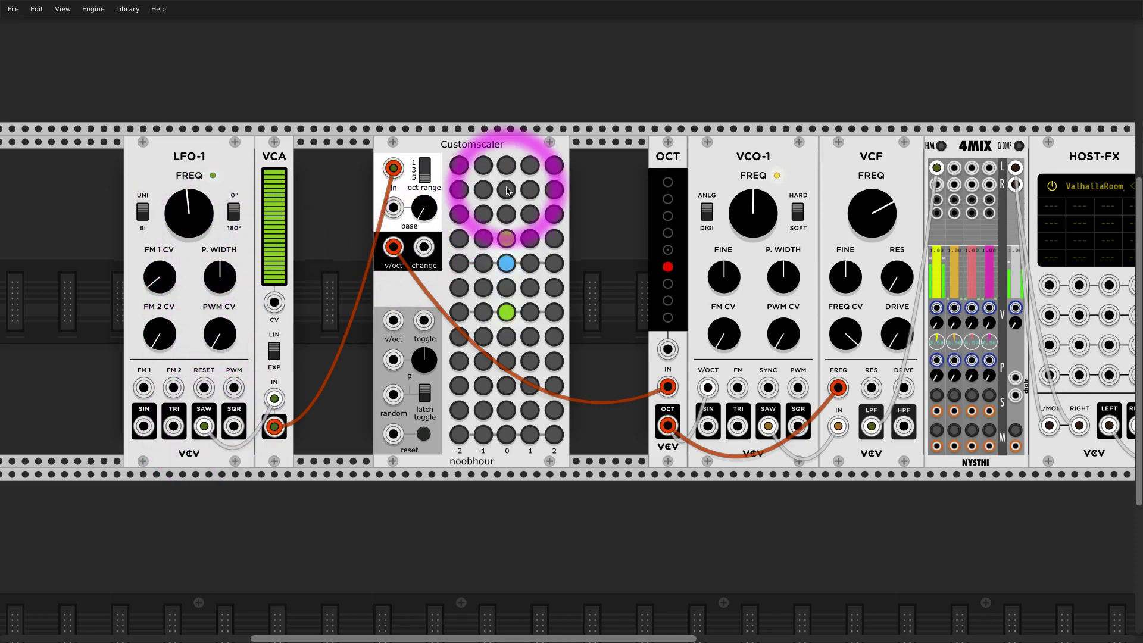
Enable Customscaler's row 11 in octave 0, rows 1, 4, 6 and 9 in octave 1, and rows 1 and 6 in octave 2, counting upward.
left_click(507, 190)
left_click(531, 361)
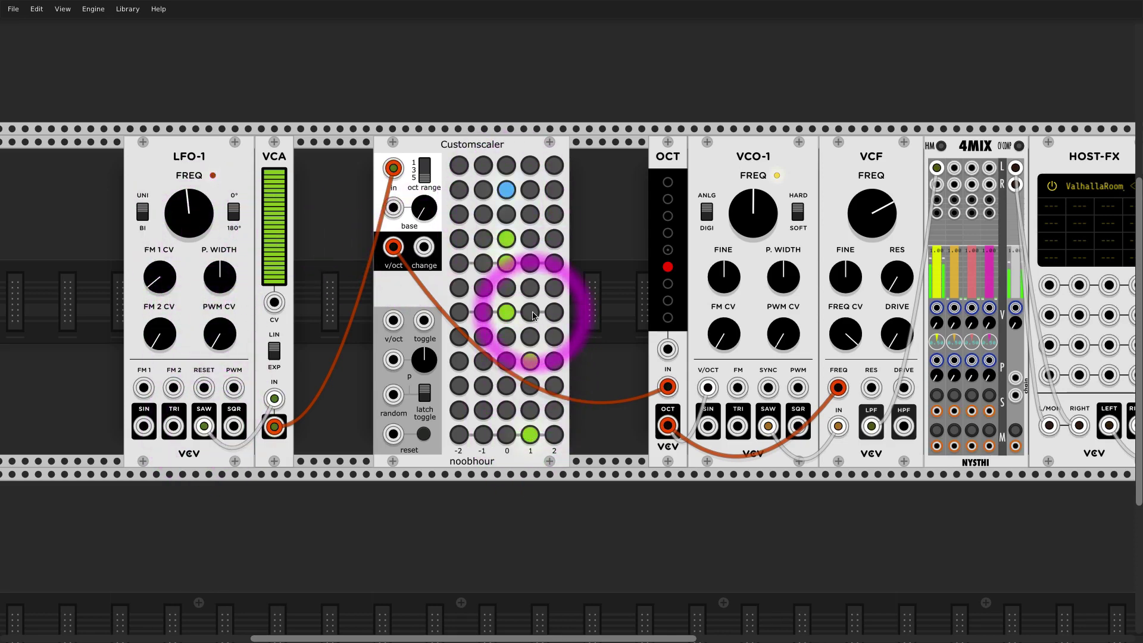
left_click(530, 311)
left_click(533, 237)
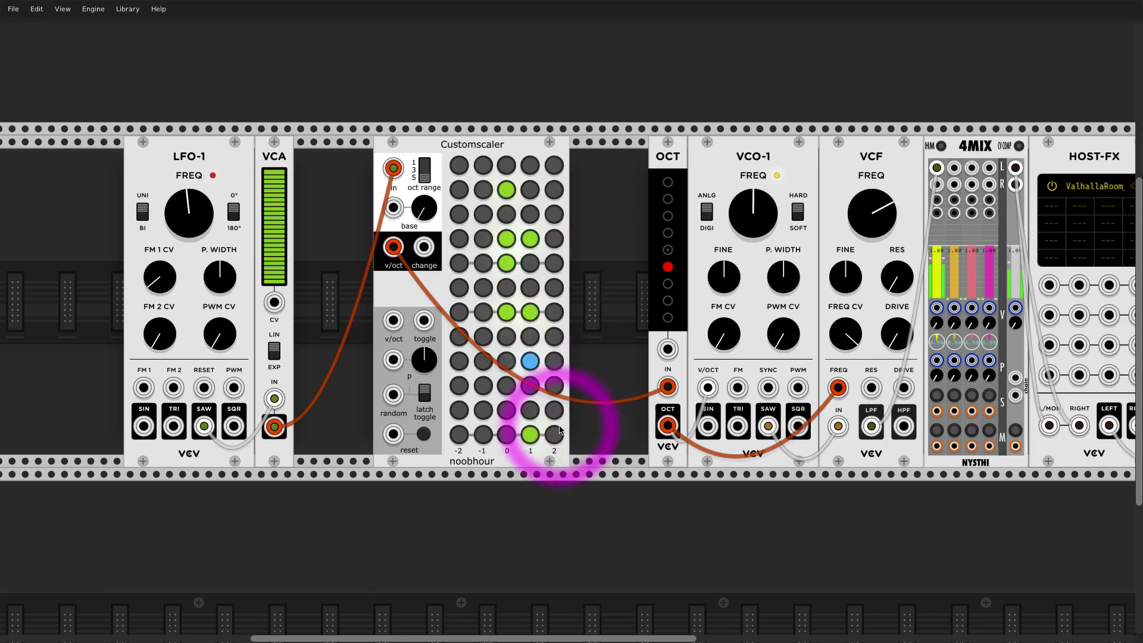
left_click(554, 433)
left_click(554, 312)
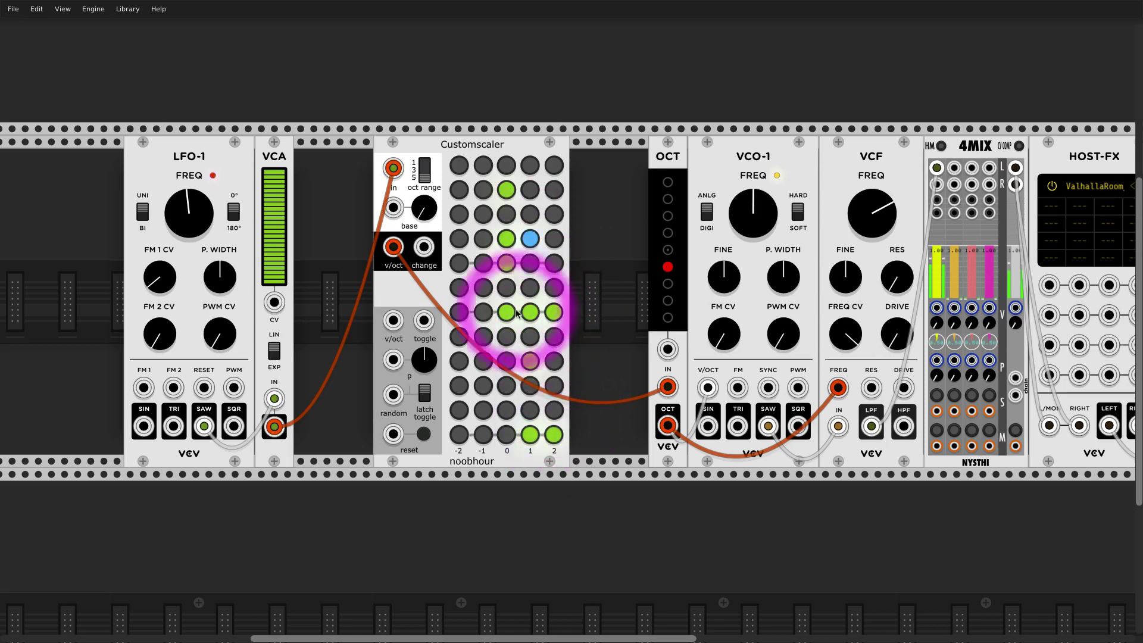
Enable Customscaler's octave -1 notes in rows 1 and 6 from the bottom, leave octave -2 empty, and lower the LFO-1 frequency.
left_click(483, 312)
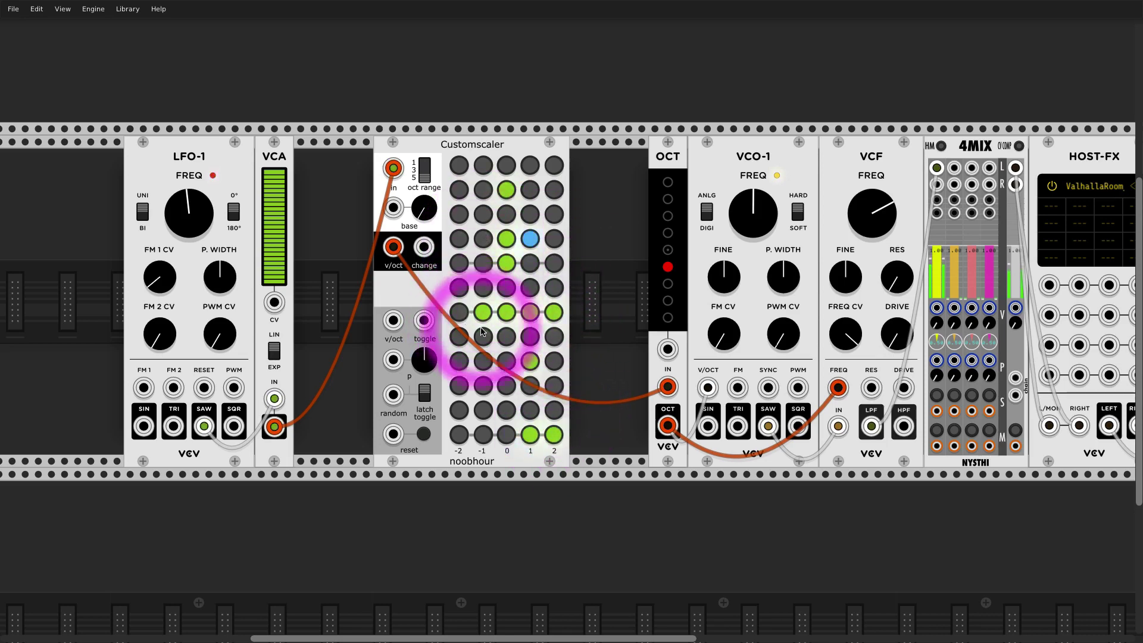
left_click(483, 434)
left_click(459, 312)
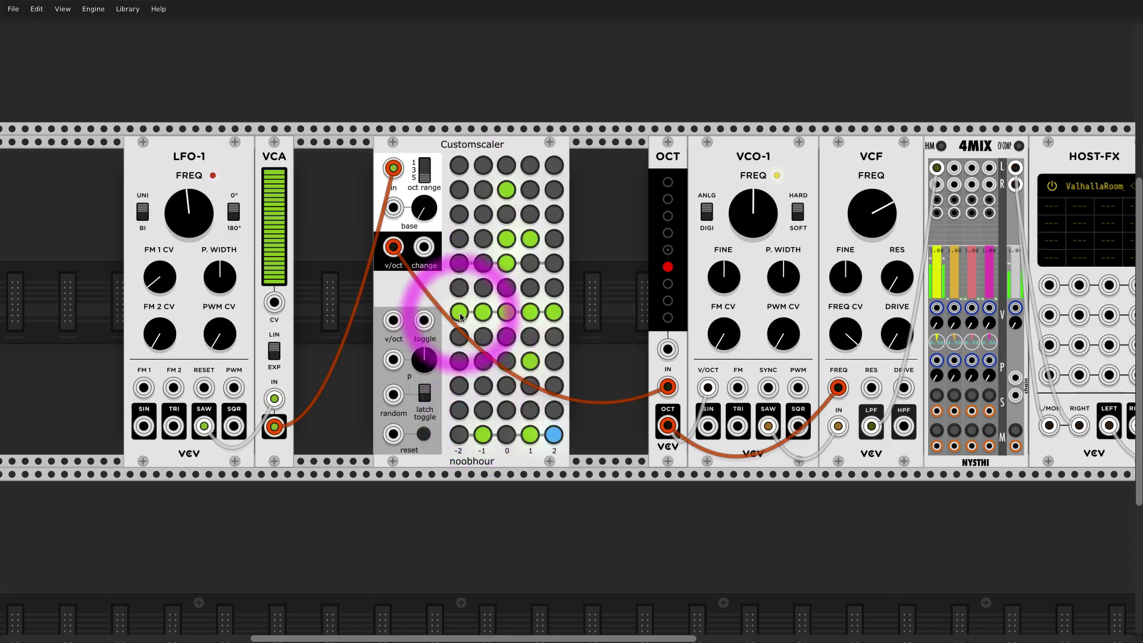
left_click(459, 312)
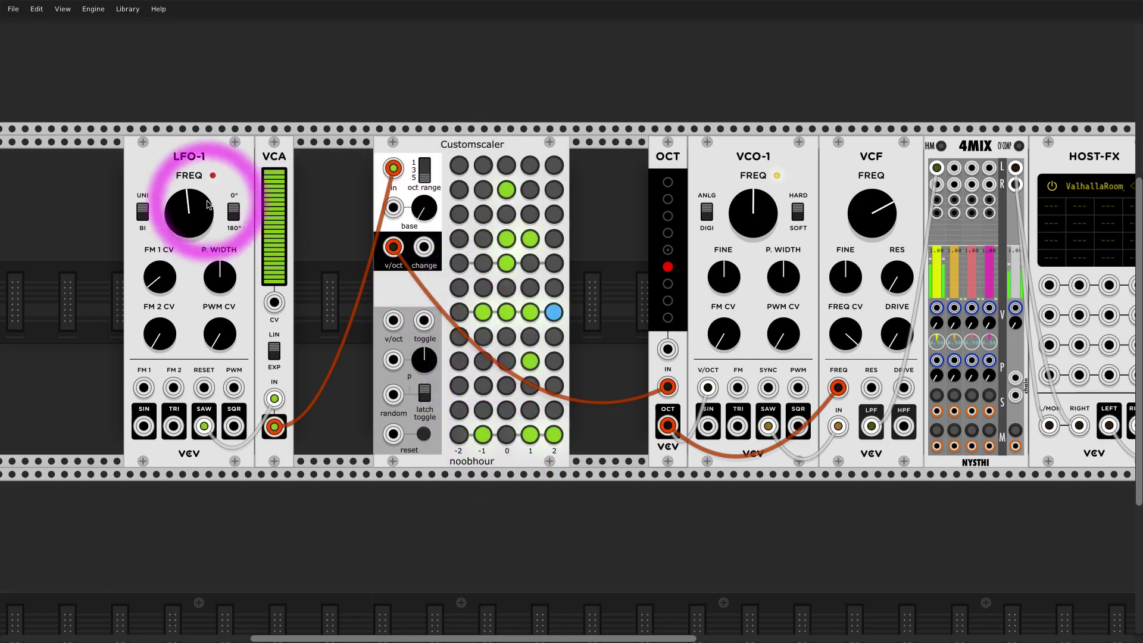
left_click_drag(207, 202, 207, 218)
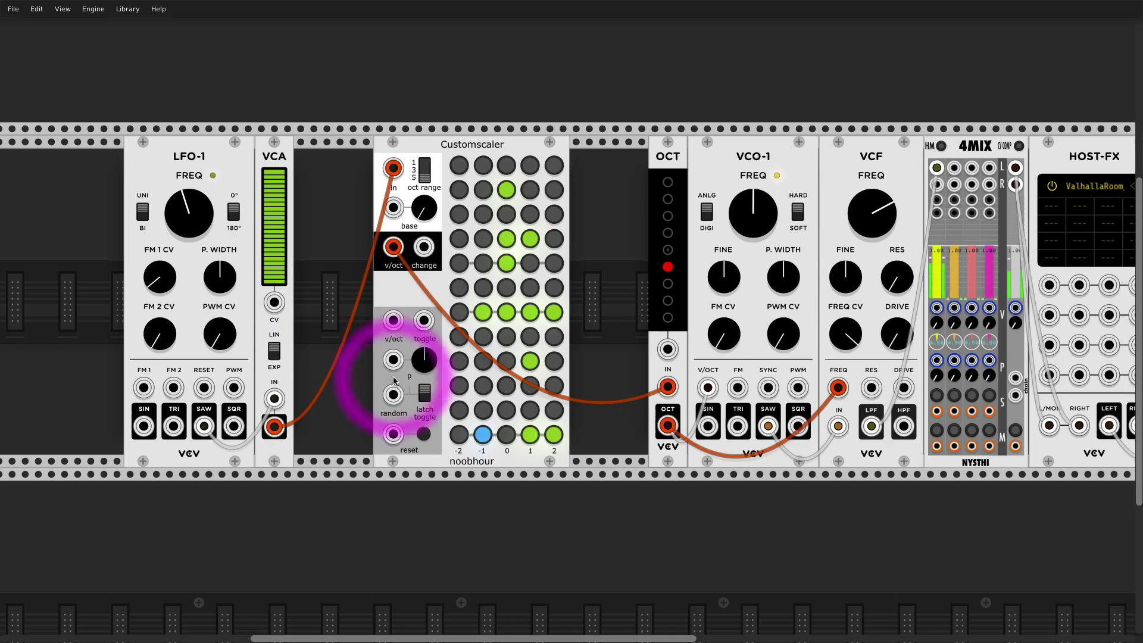
Enable Customscaler's row 9 note in octave -1 and row 11 note in octave 1, and disable octave -1's bottom note.
left_click(482, 241)
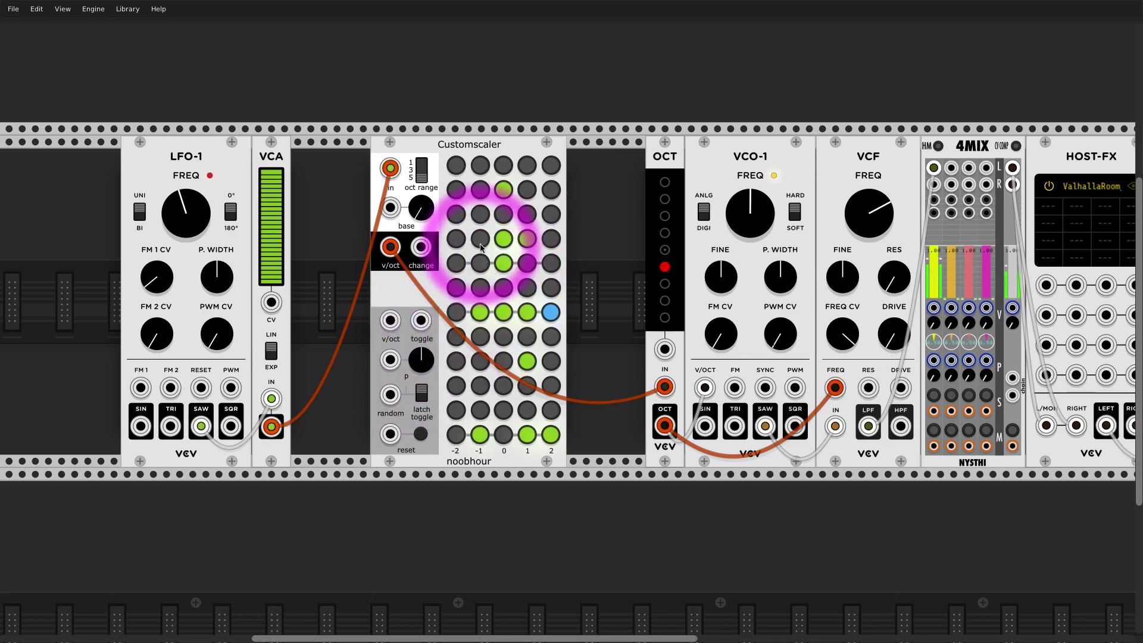
left_click(530, 190)
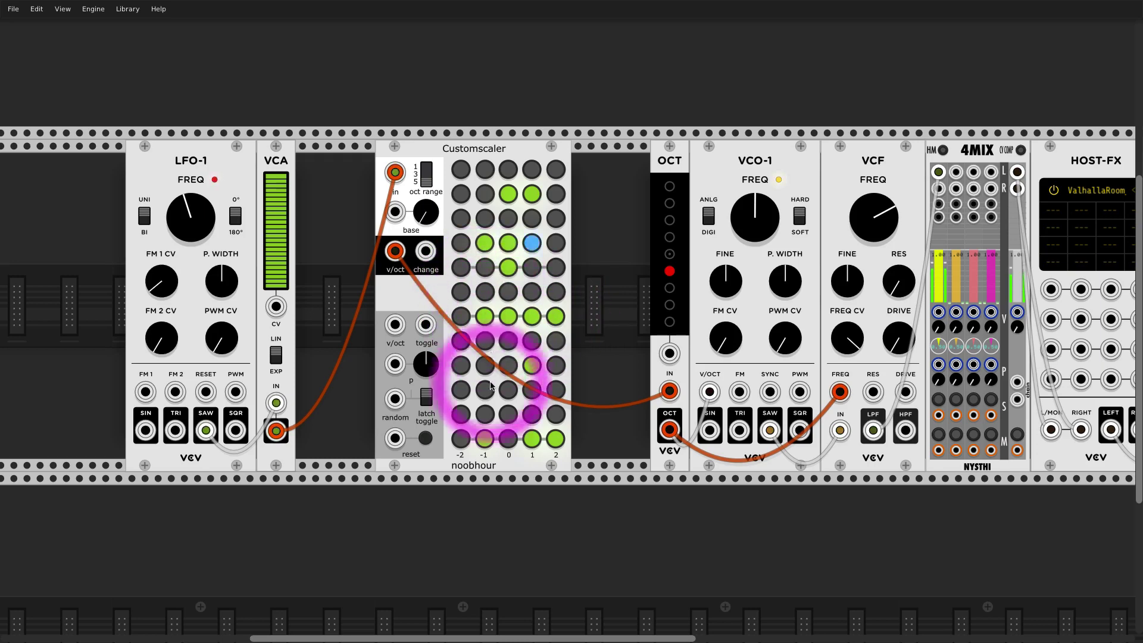
left_click(484, 439)
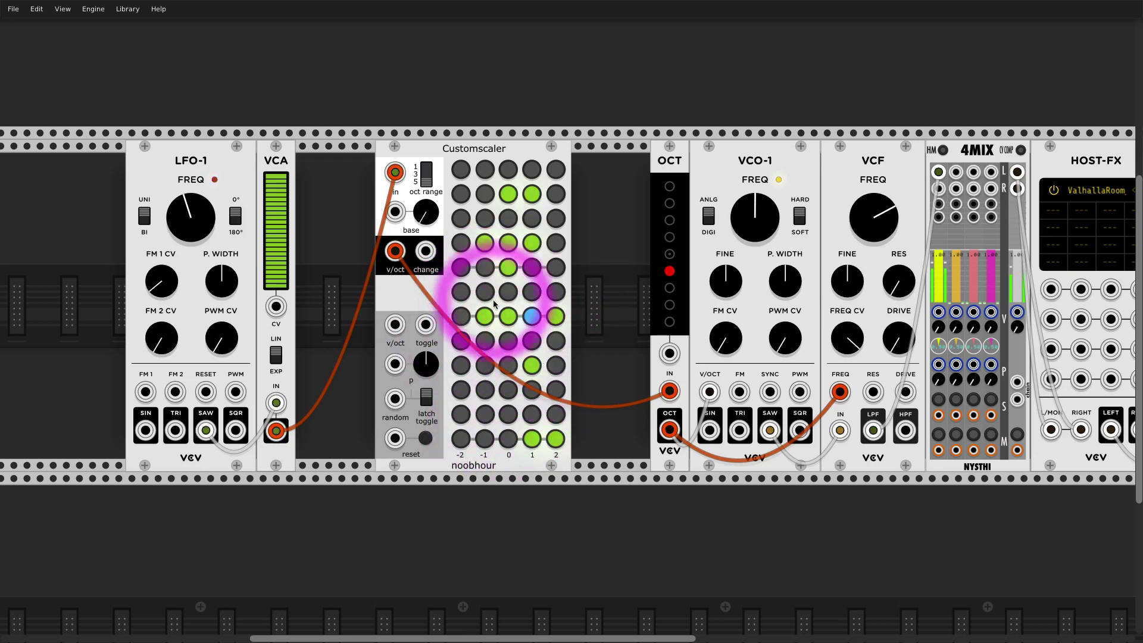
mouse_move(427, 252)
left_mouse_down()
mouse_move(614, 321)
mouse_move(425, 251)
left_mouse_up()
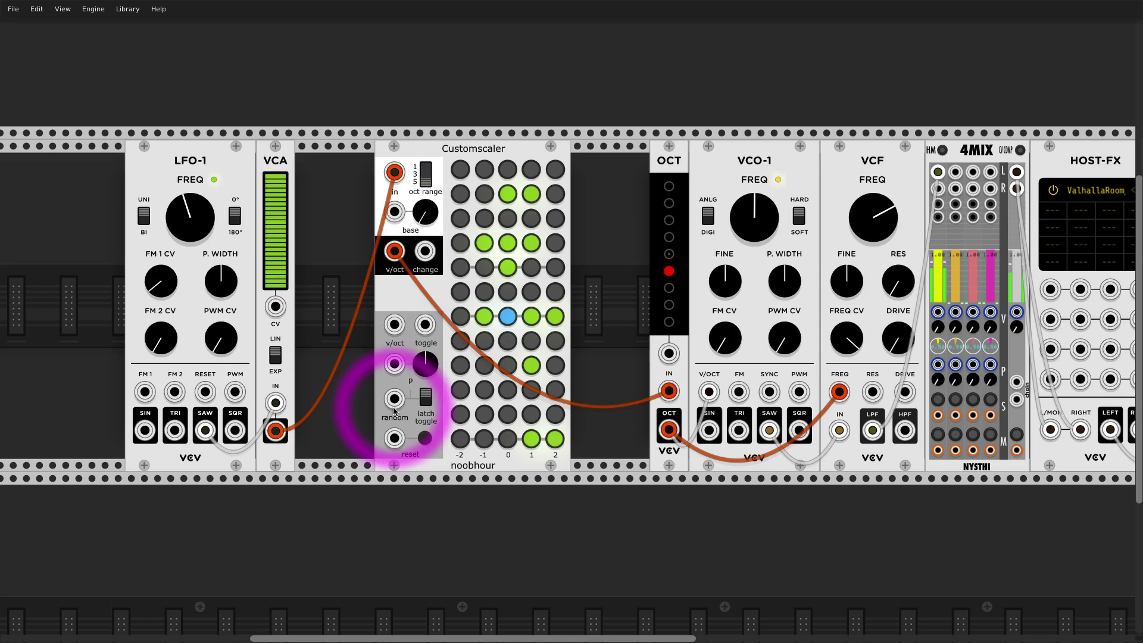
Patch LFO-1's SQR output into Customscaler's random input and turn up its p knob slightly.
left_click_drag(395, 402, 235, 430)
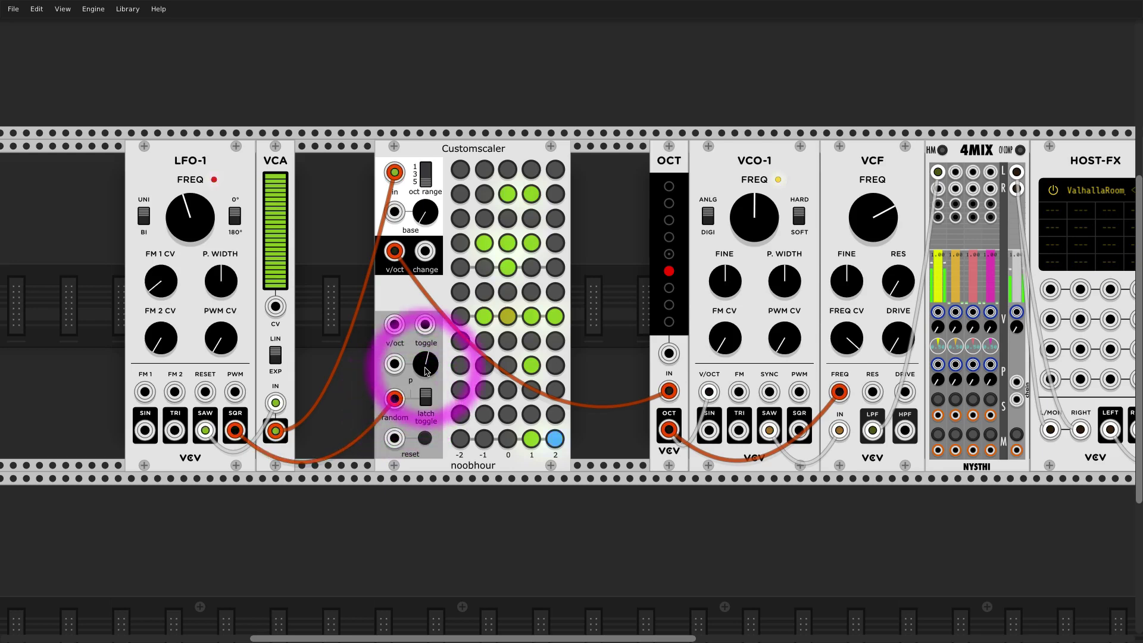
left_click_drag(426, 364, 423, 366)
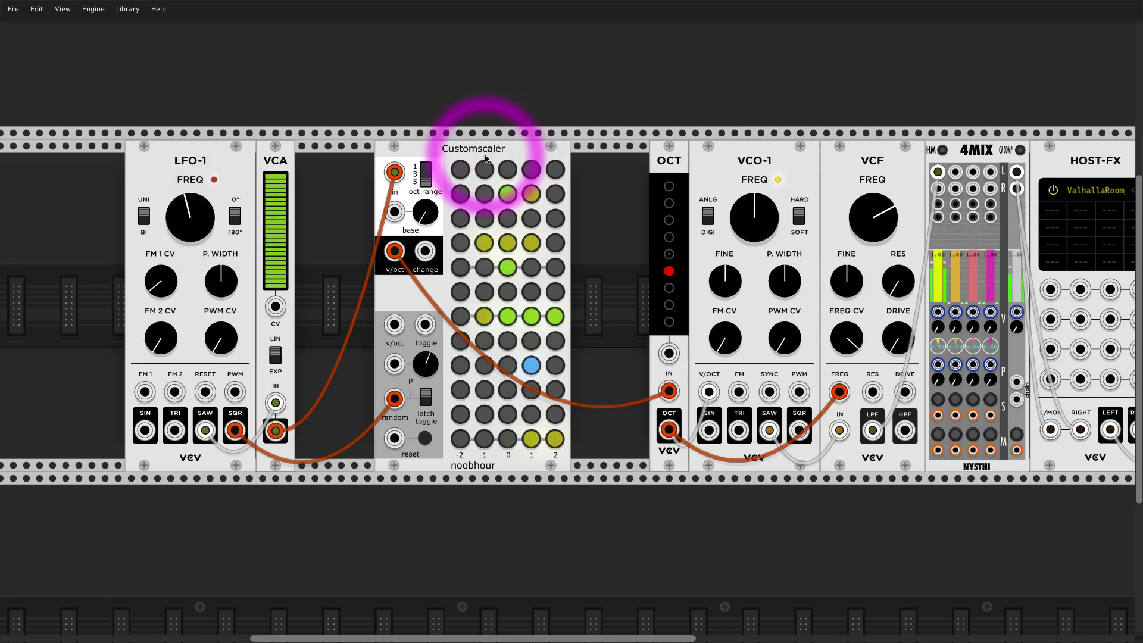
Delete Customscaler and add Bogaudio's REFTONE module in the gap between VCA and OCT.
left_click_drag(457, 148, 488, 149)
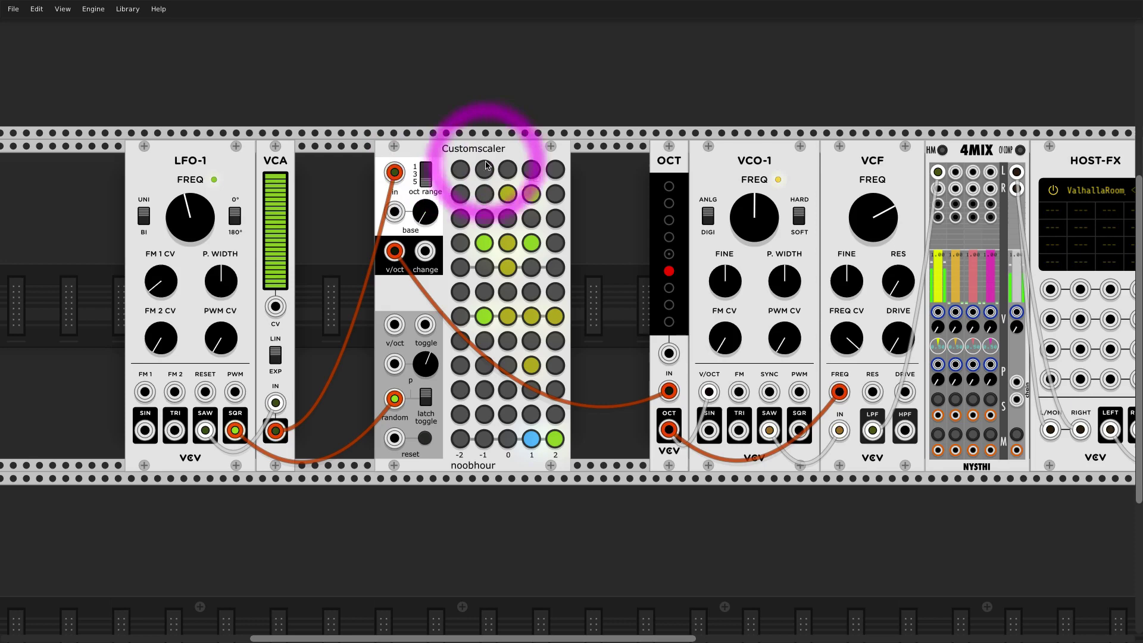
key("Delete")
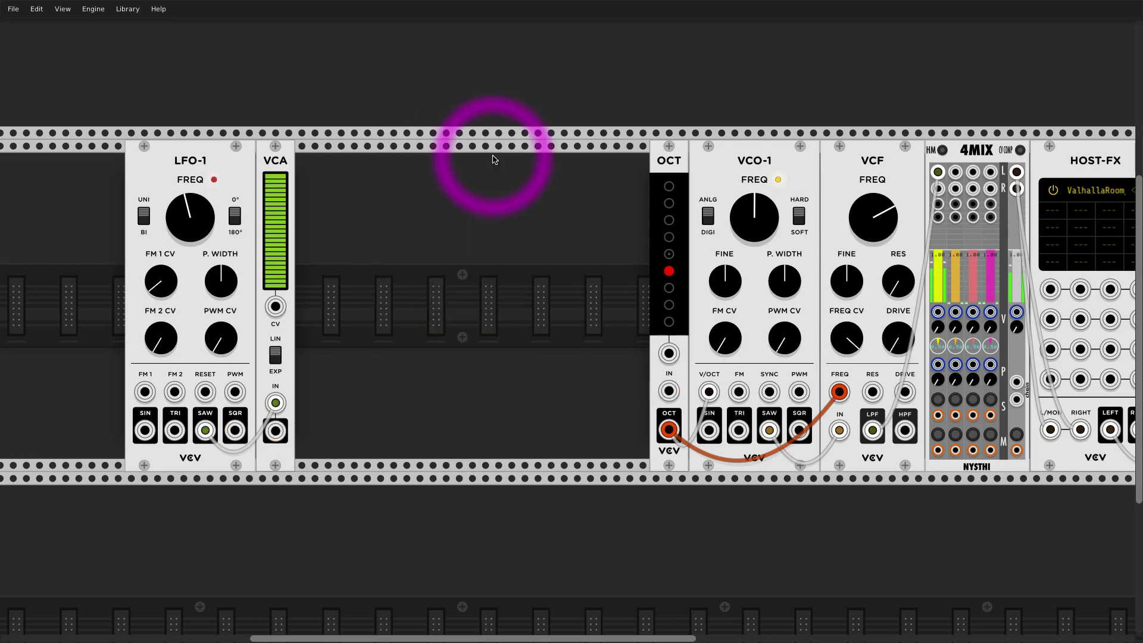
right_click(495, 195)
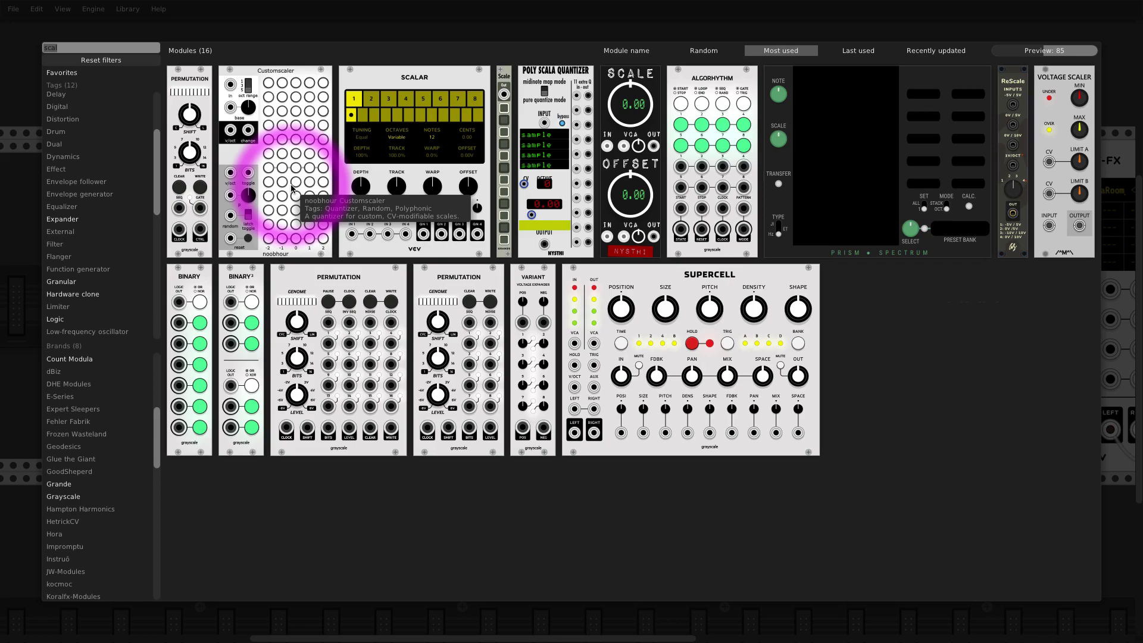
key("BackSpace")
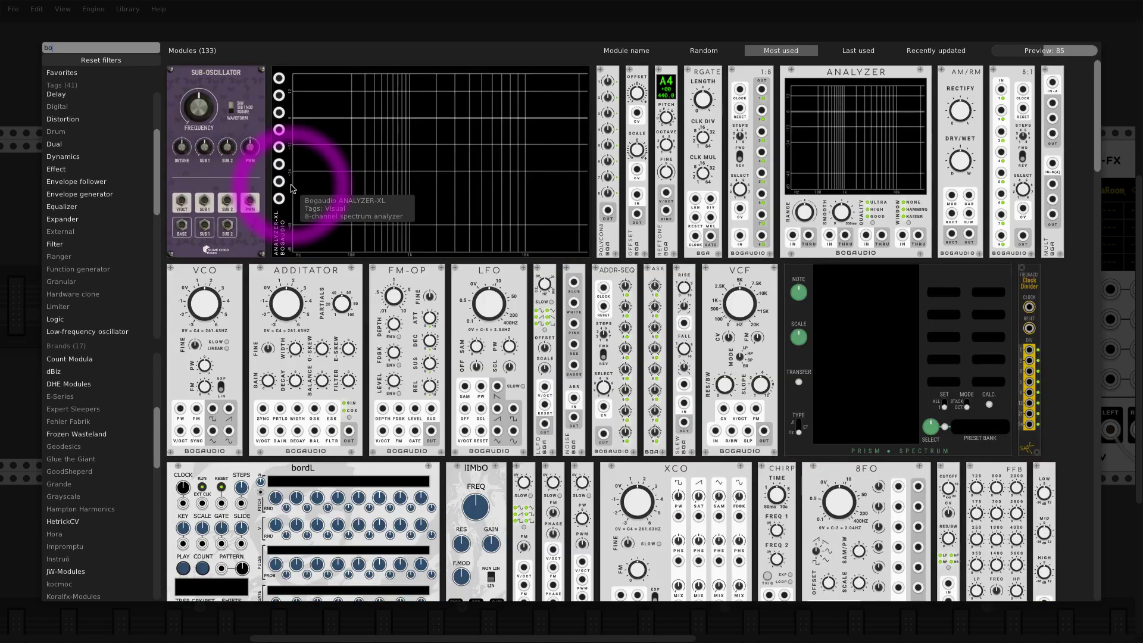
left_click(558, 69)
left_click_drag(532, 168, 515, 208)
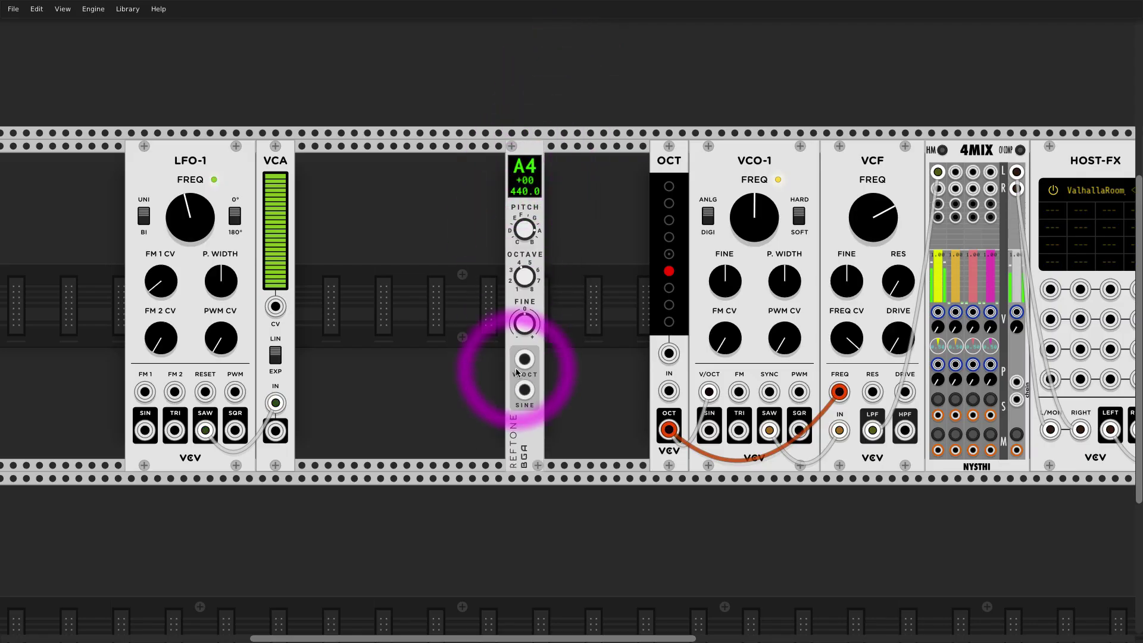
Patch REFTONE's V/OCT output into OCT's IN and set its pitch to C4.
left_click_drag(525, 359, 669, 390)
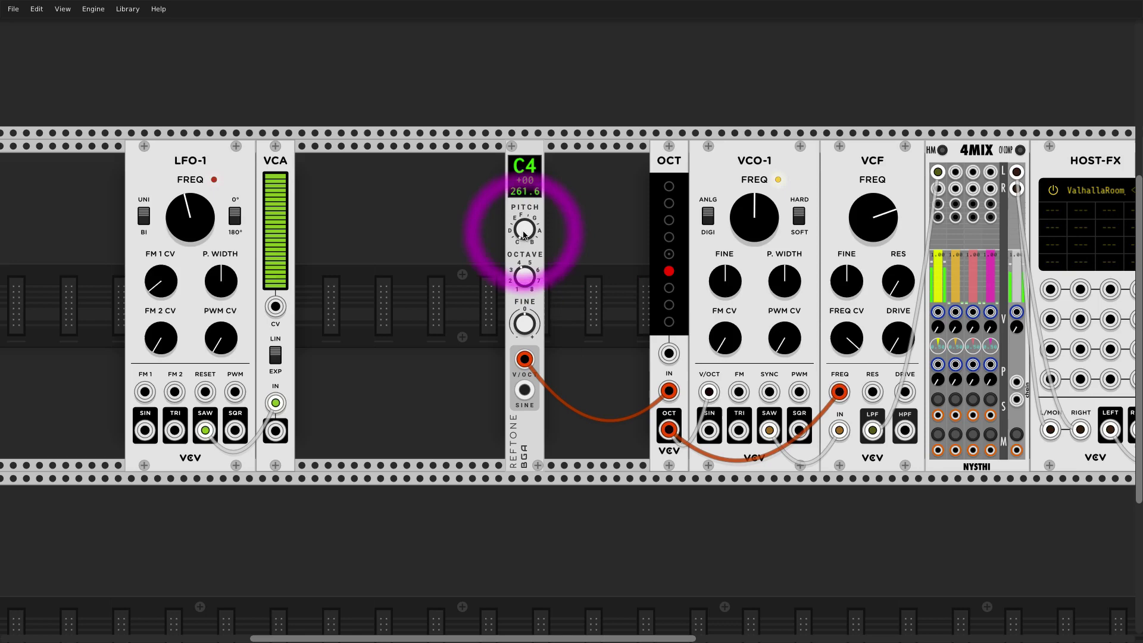
left_click_drag(524, 229, 524, 221)
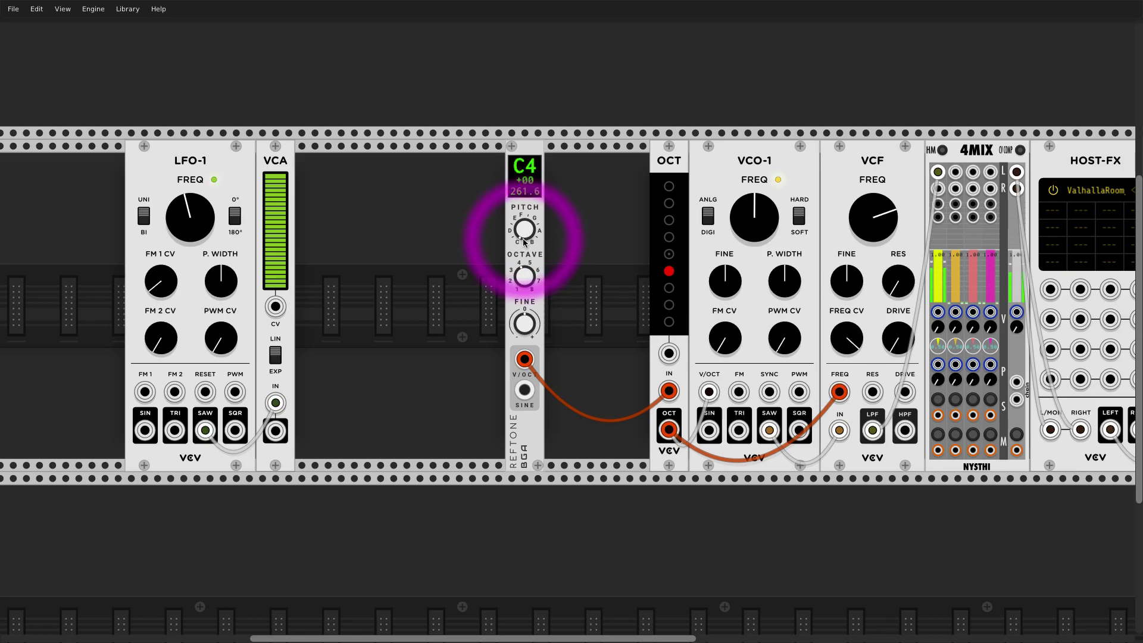
Add stoermelder's 8FACEx2 directly left of REFTONE and set its controlled module side to Right.
right_click(434, 212)
type("8")
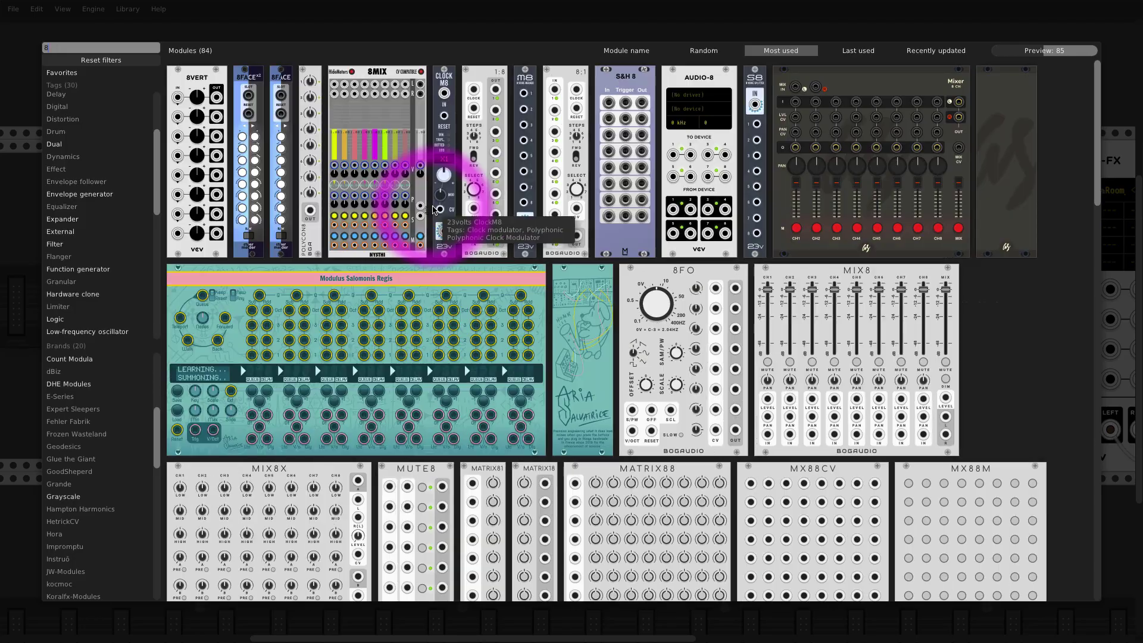
type("f")
left_click_drag(179, 76, 483, 189)
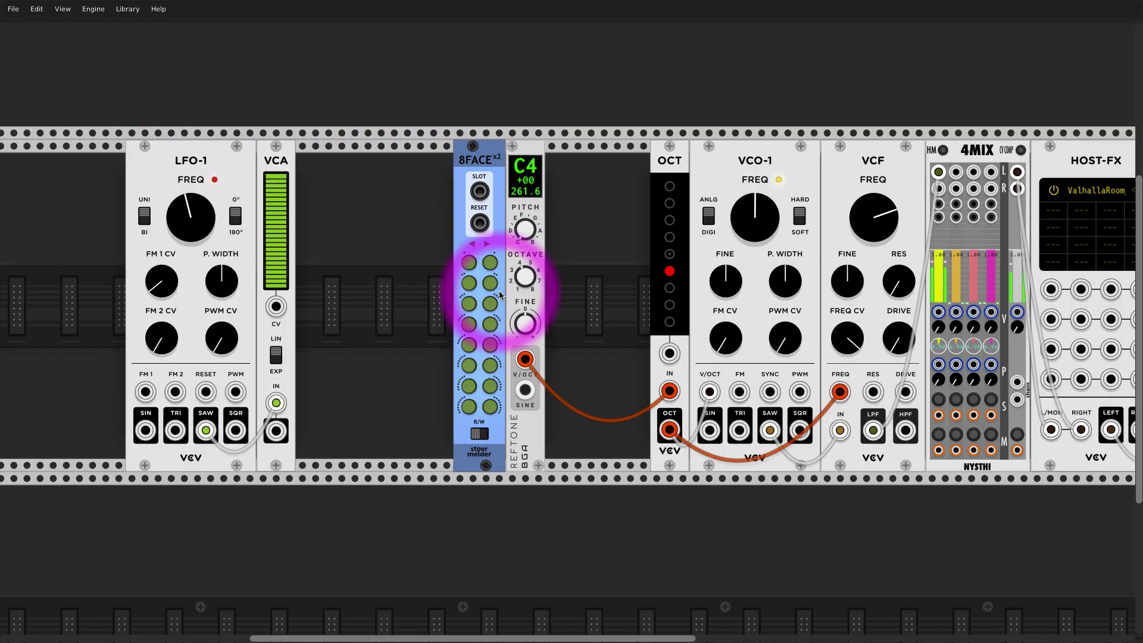
right_click(499, 207)
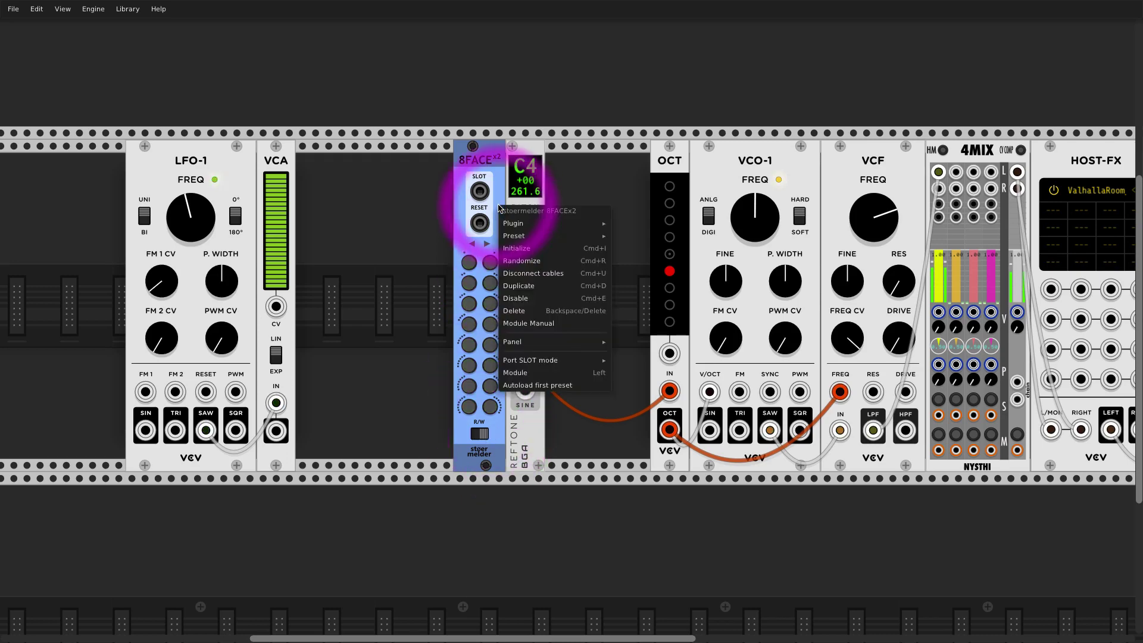
mouse_move(560, 341)
left_click(557, 373)
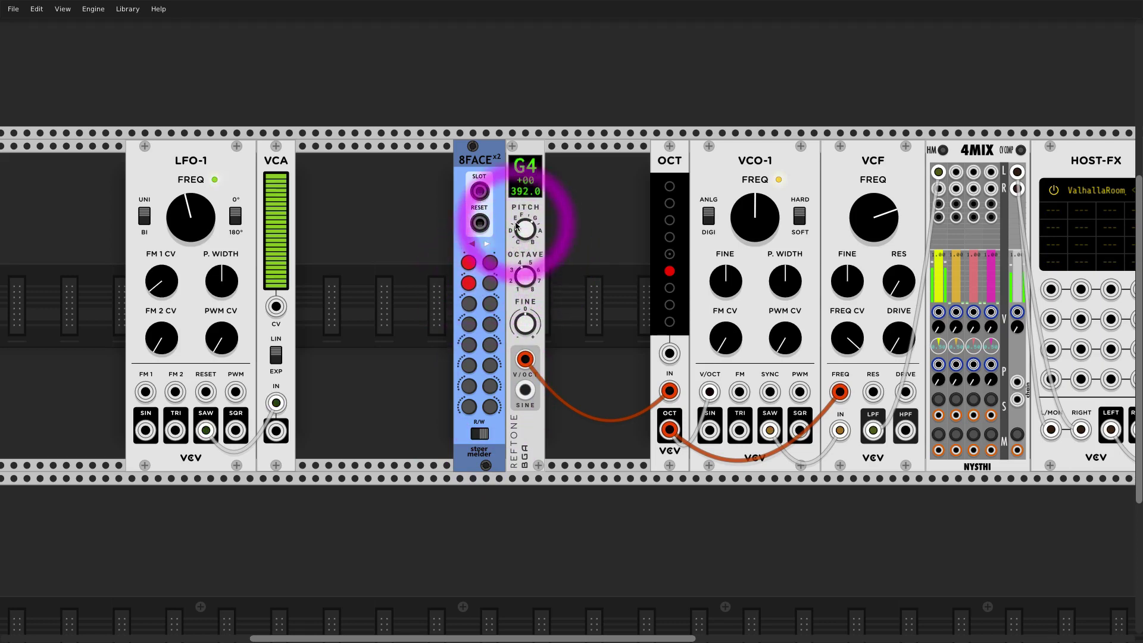
Store different REFTONE notes in 8FACEx2's first seven slots, ending with C6 in slot 7.
left_click(471, 325)
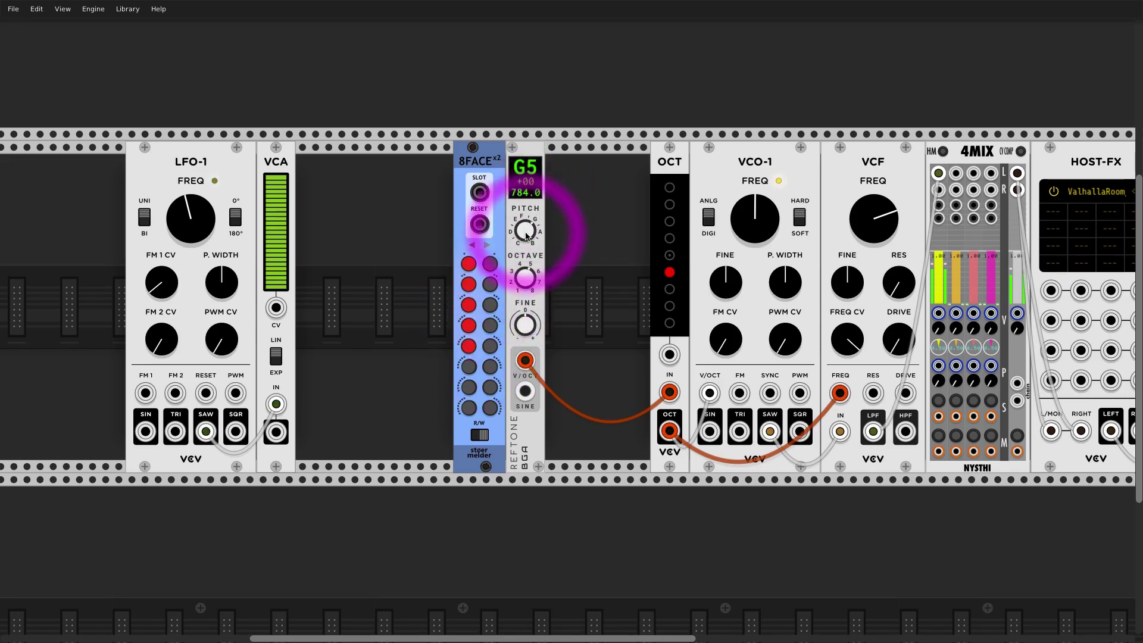
left_click_drag(526, 237, 525, 223)
left_click(469, 385)
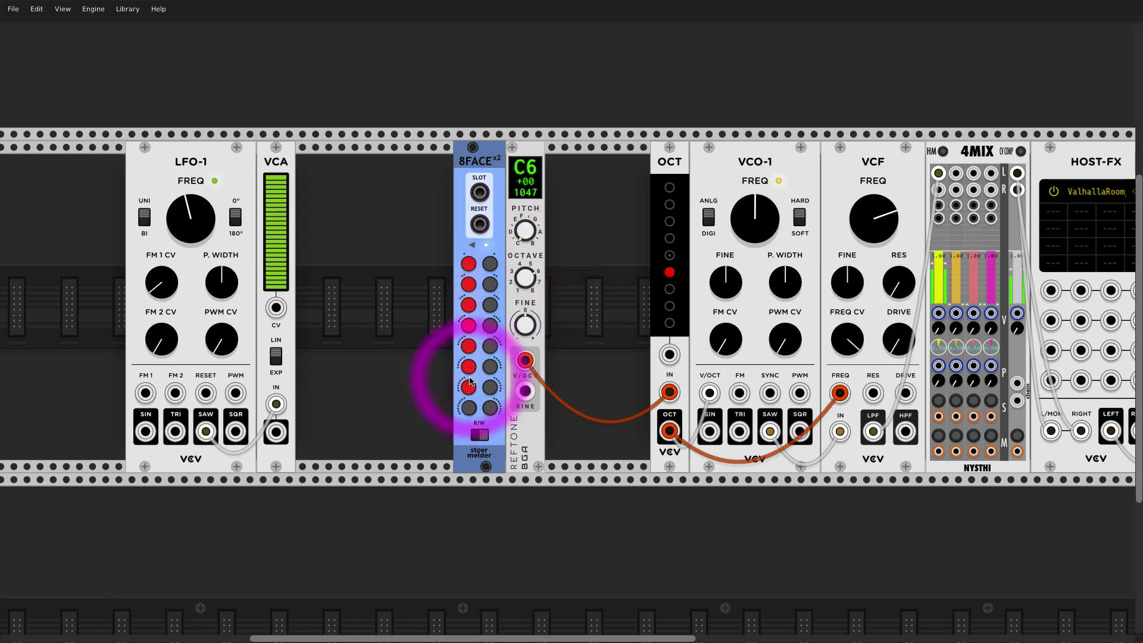
Switch 8FACEx2 to read mode and recall the stored notes from slot 1 up to slot 7 and back down to slot 2.
left_click(479, 434)
left_click(468, 264)
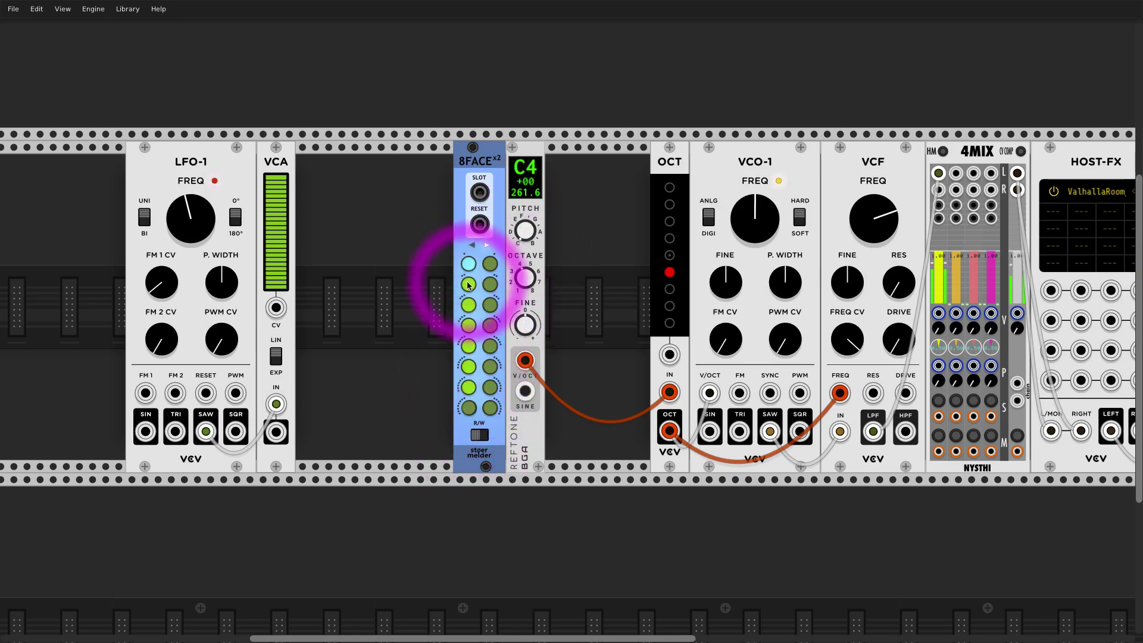
left_click(469, 284)
left_click(469, 305)
left_click(469, 326)
left_click(469, 347)
left_click(469, 368)
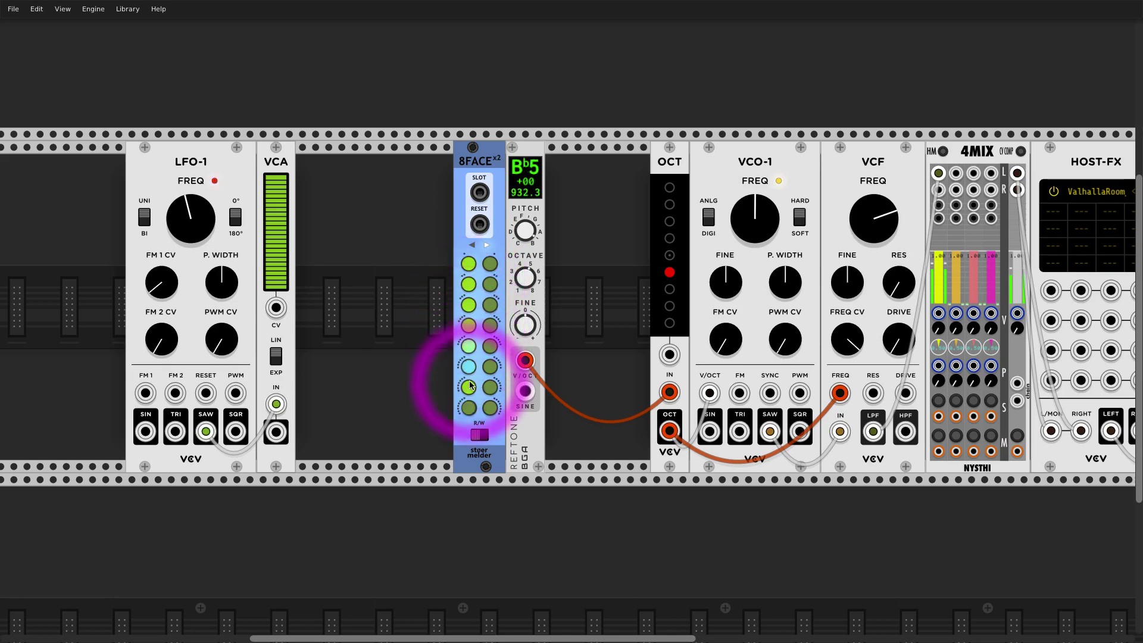
left_click(469, 386)
left_click(469, 367)
left_click(469, 345)
left_click(469, 325)
left_click(469, 304)
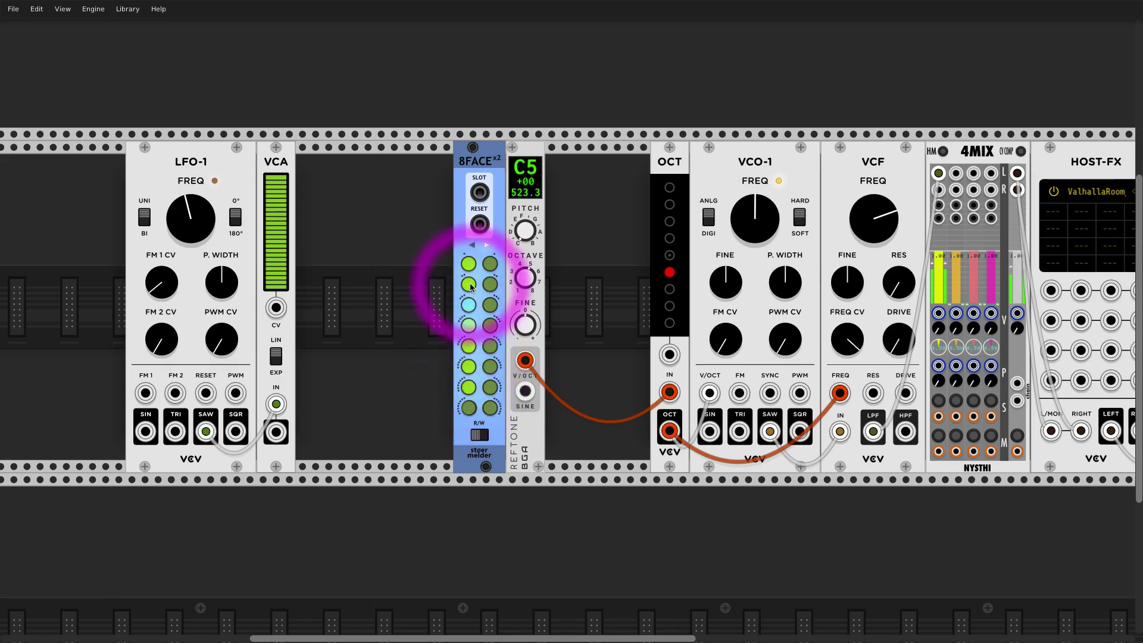
left_click(468, 284)
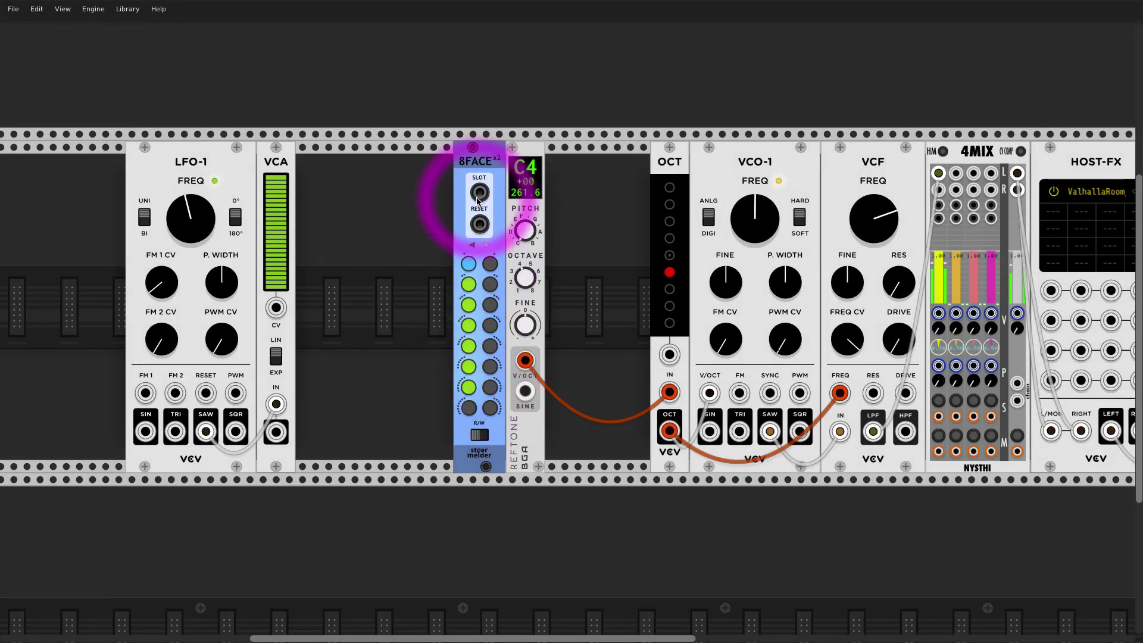
Patch LFO-1's SQR output into 8FACEx2's SLOT input and raise the LFO-1 frequency.
left_click_drag(480, 193, 235, 431)
left_click_drag(191, 206, 190, 198)
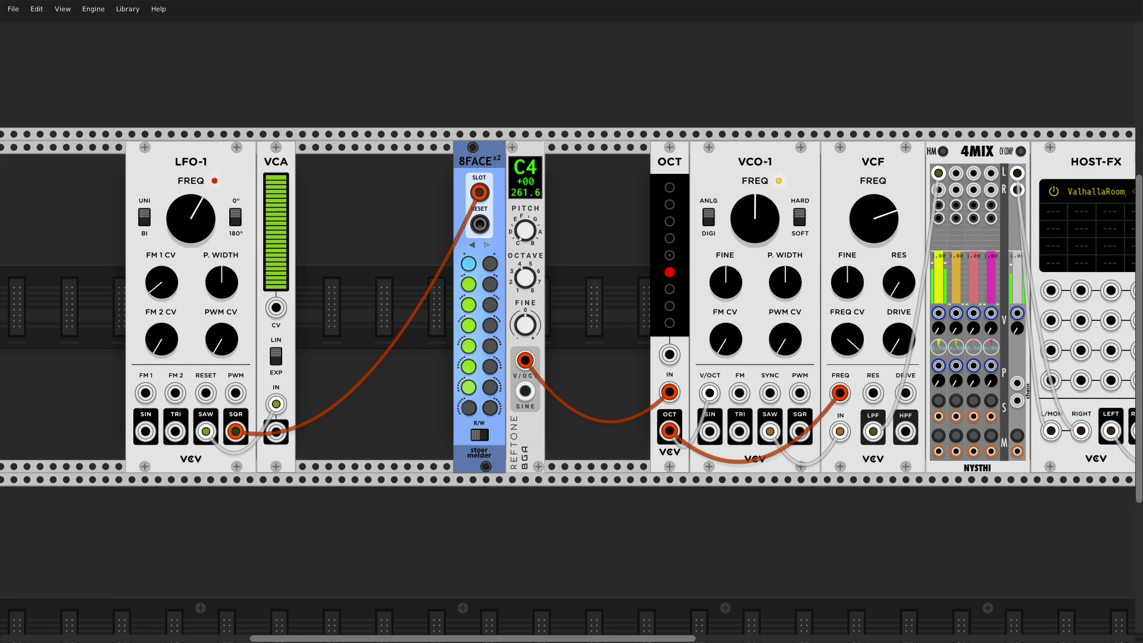
Try another trigger order for 8FACEx2's SLOT port, and set the mode to Trigger pseudo-random.
right_click(484, 156)
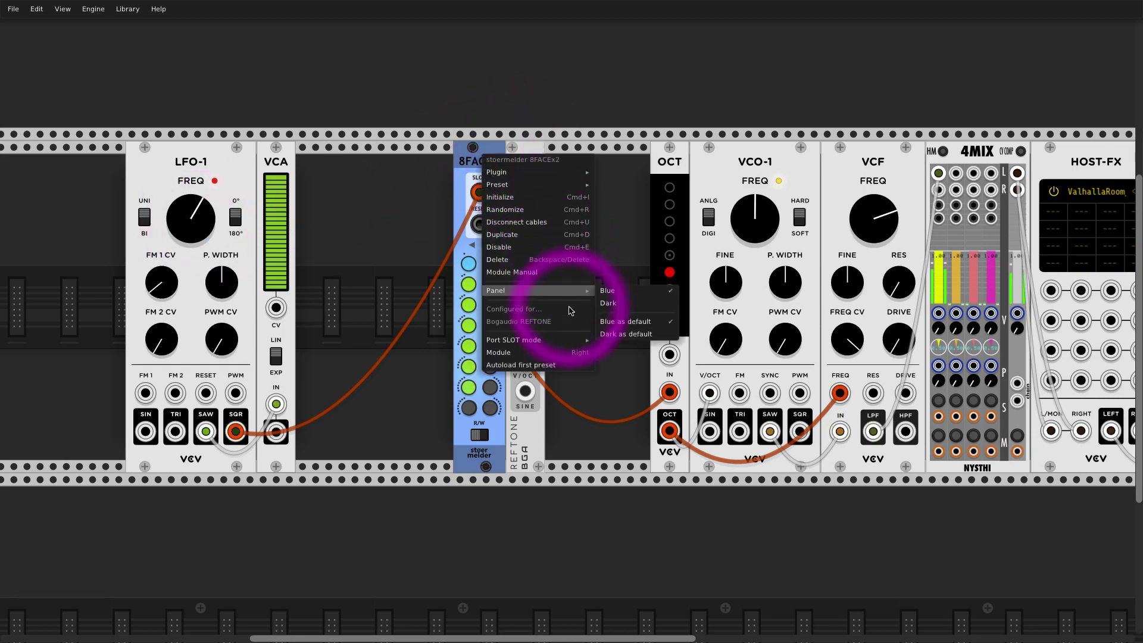
mouse_move(568, 350)
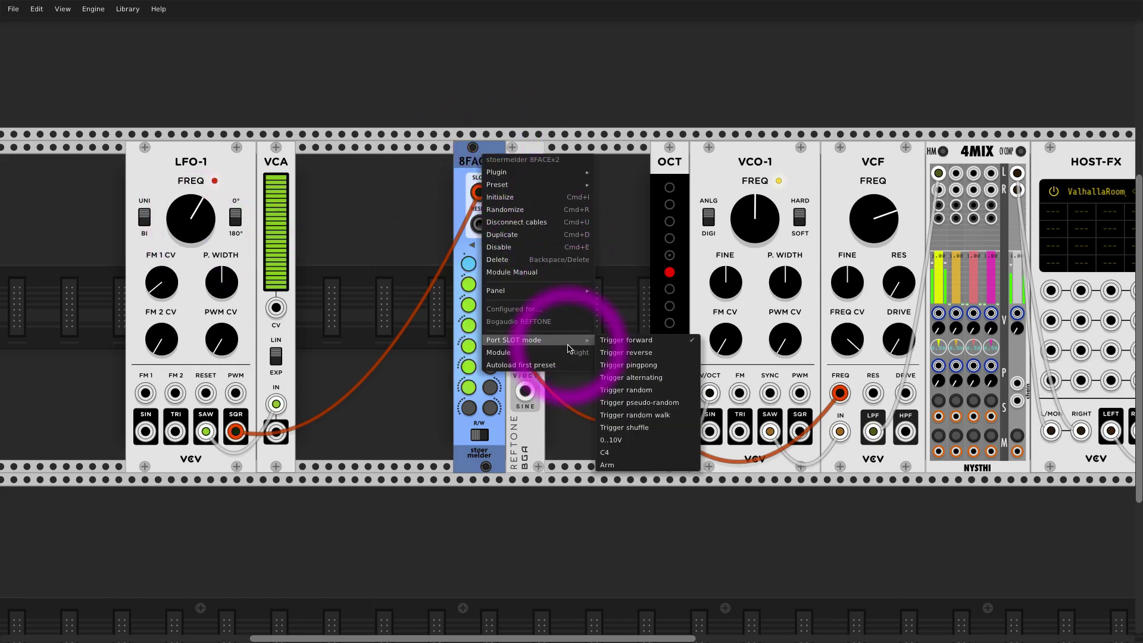
left_click(663, 371)
right_click(485, 174)
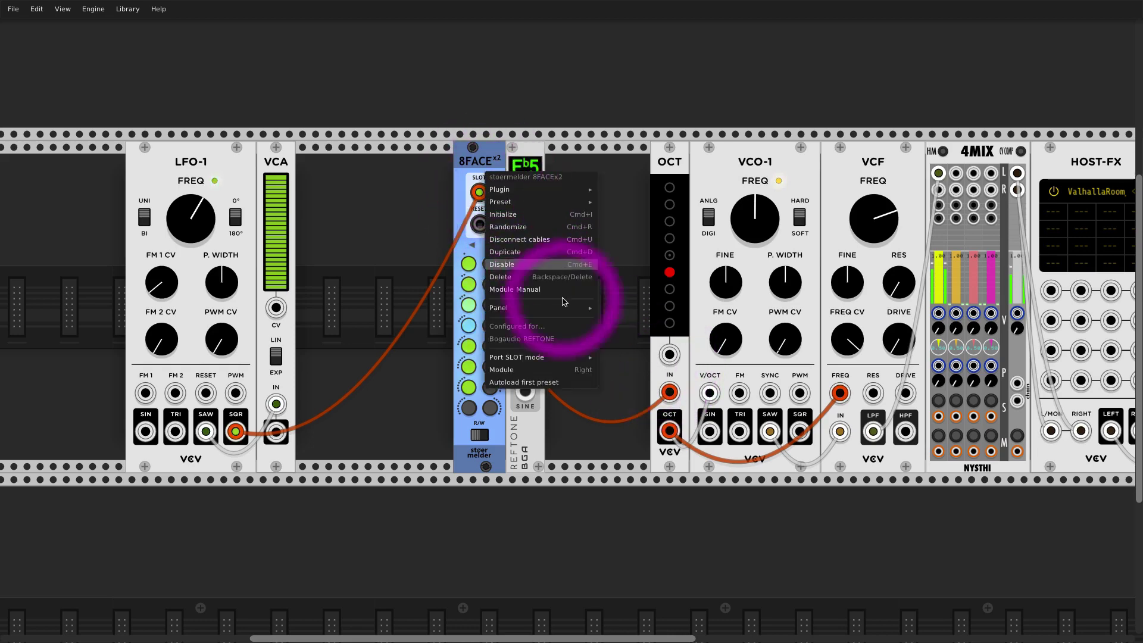
mouse_move(543, 357)
left_click(676, 409)
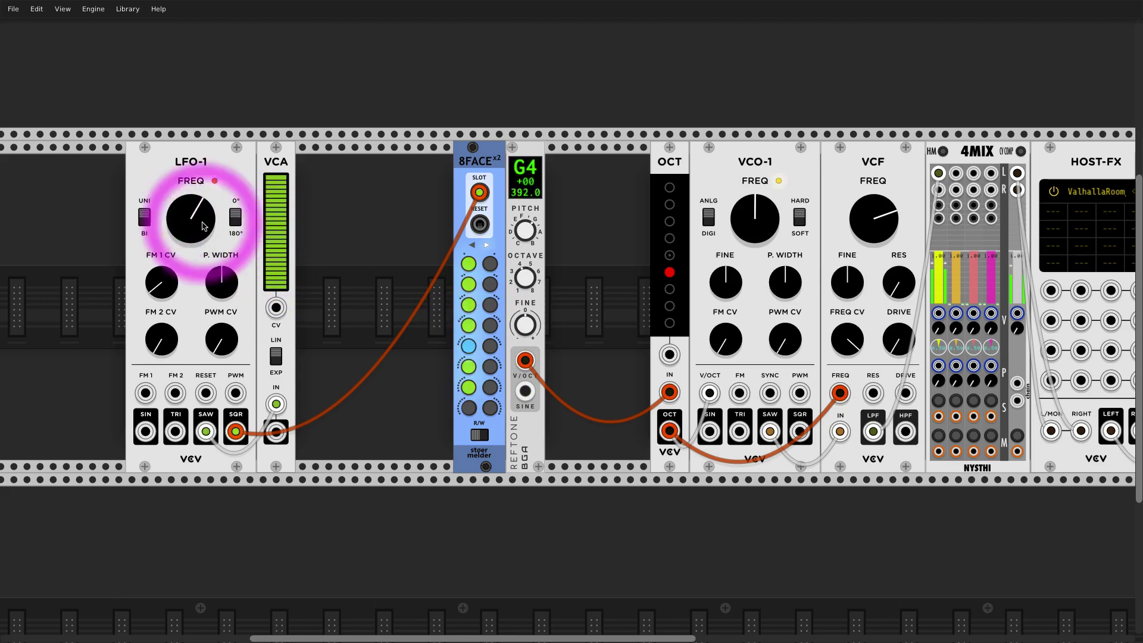
Remove the SQR cable from 8FACEx2's SLOT input and set the Port SLOT mode to 0..10V.
left_click_drag(479, 192, 481, 169)
right_click(481, 169)
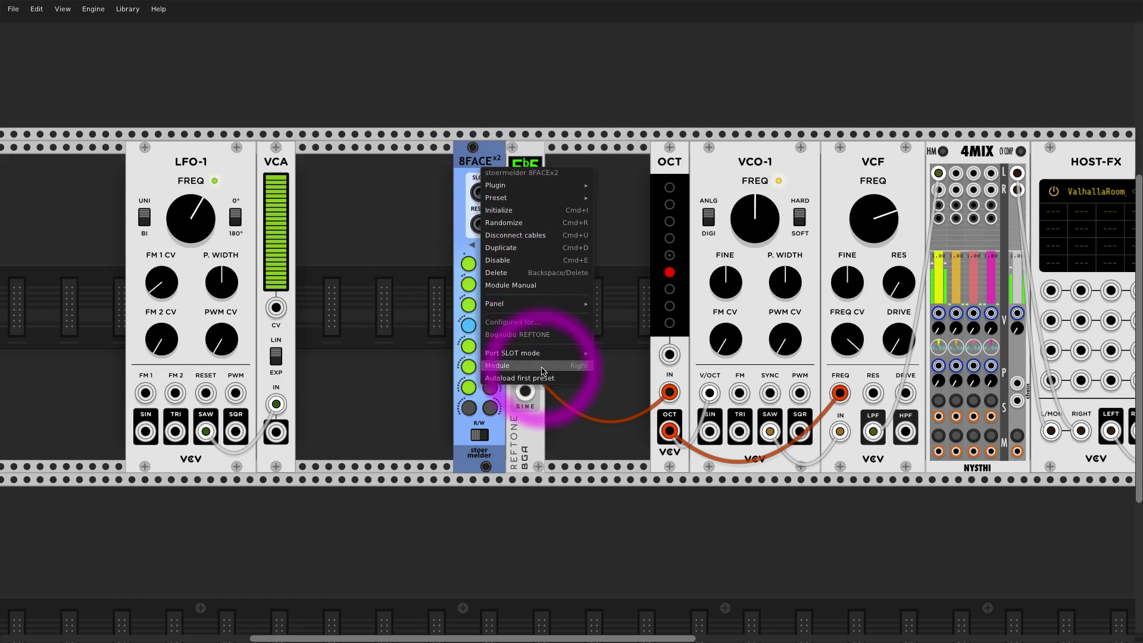
mouse_move(553, 353)
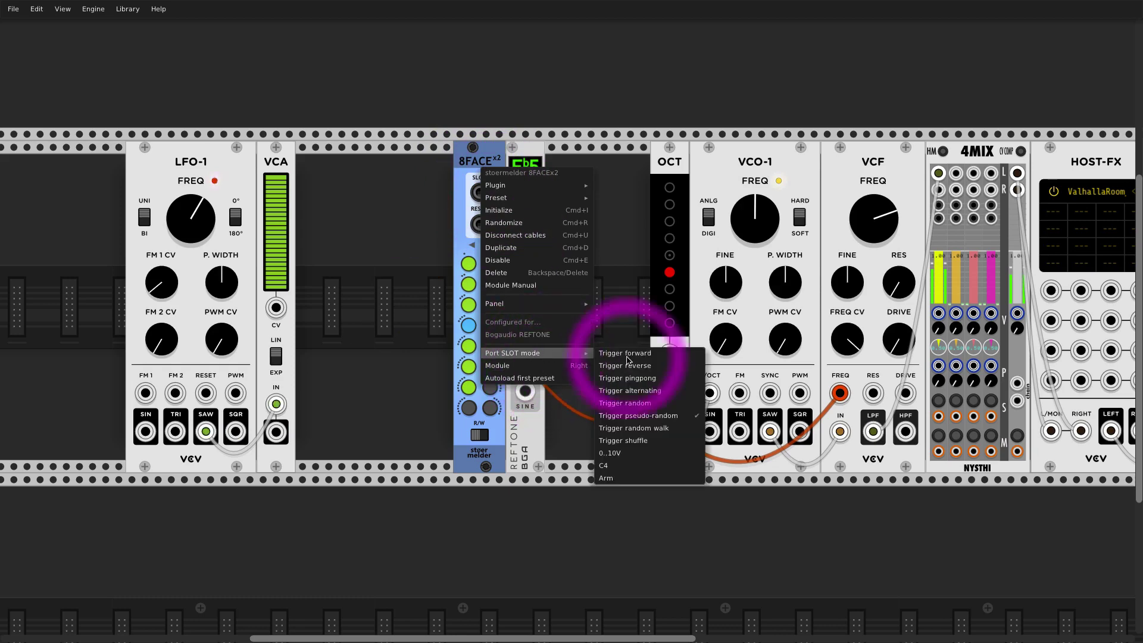
left_click(623, 457)
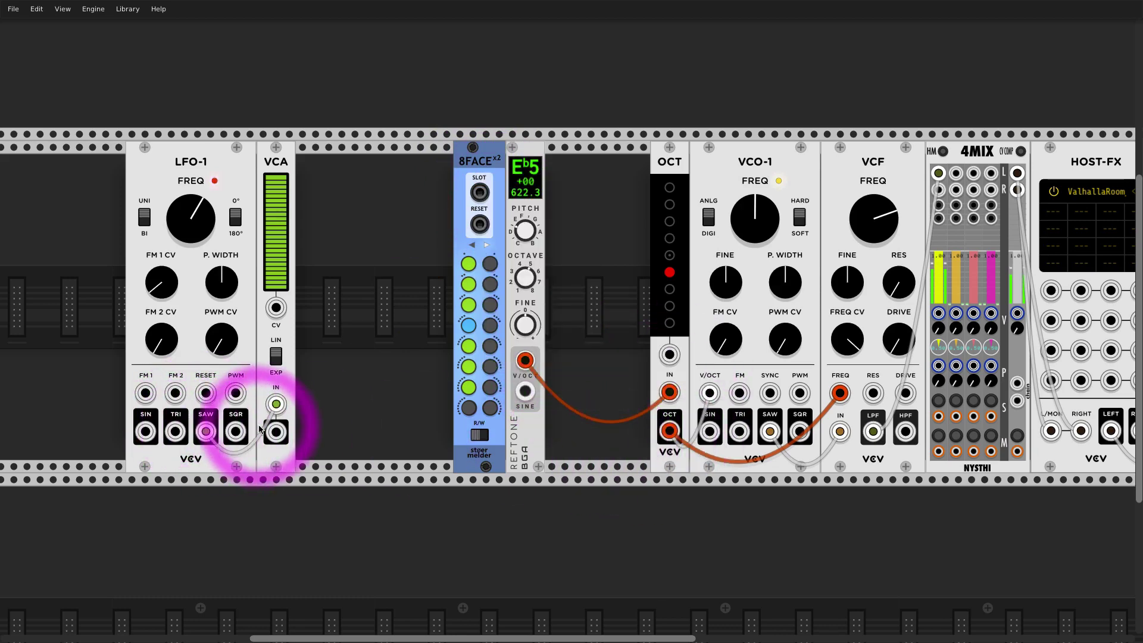
Patch the VCA's output into 8FACEx2's SLOT input and lower the LFO-1 frequency.
left_click_drag(196, 217, 197, 223)
left_click_drag(275, 432, 479, 192)
left_click_drag(196, 217, 196, 206)
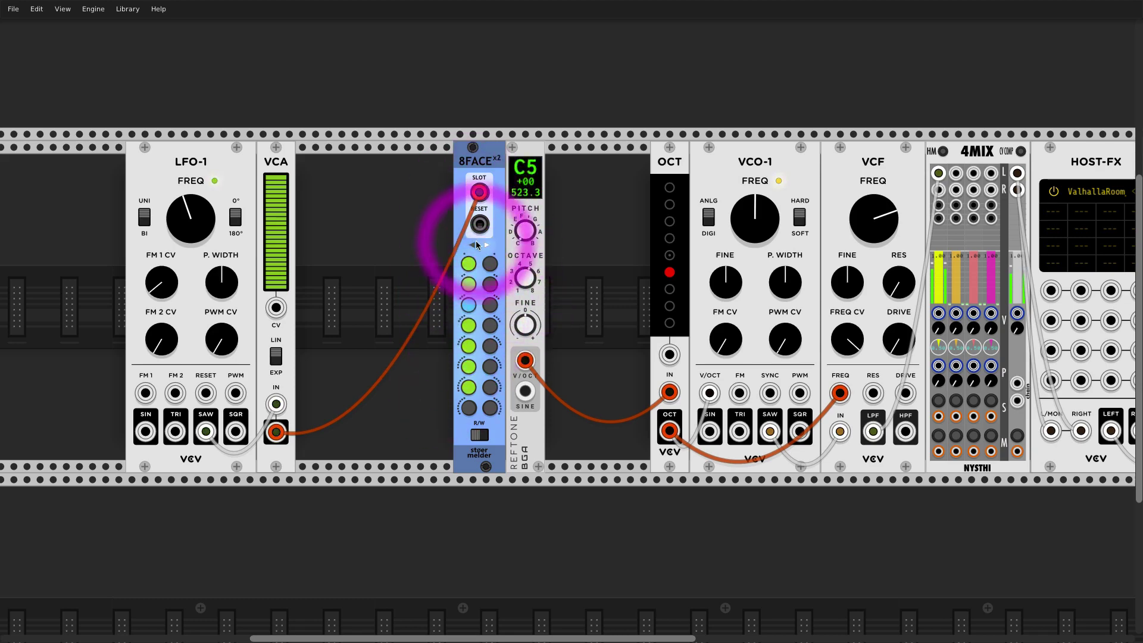
Unplug 8FACEx2's SLOT input, detune REFTONE by +24 with FINE, toggle write mode on and off, and reconnect the VCA's output to SLOT.
left_click_drag(479, 192, 451, 256)
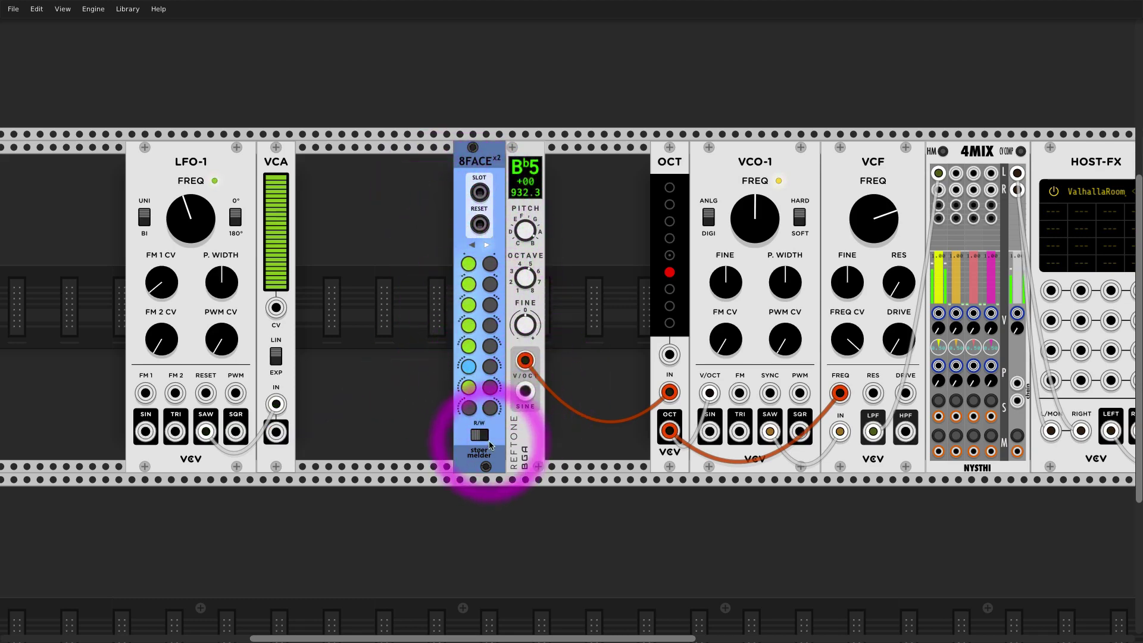
left_click_drag(525, 326, 538, 284)
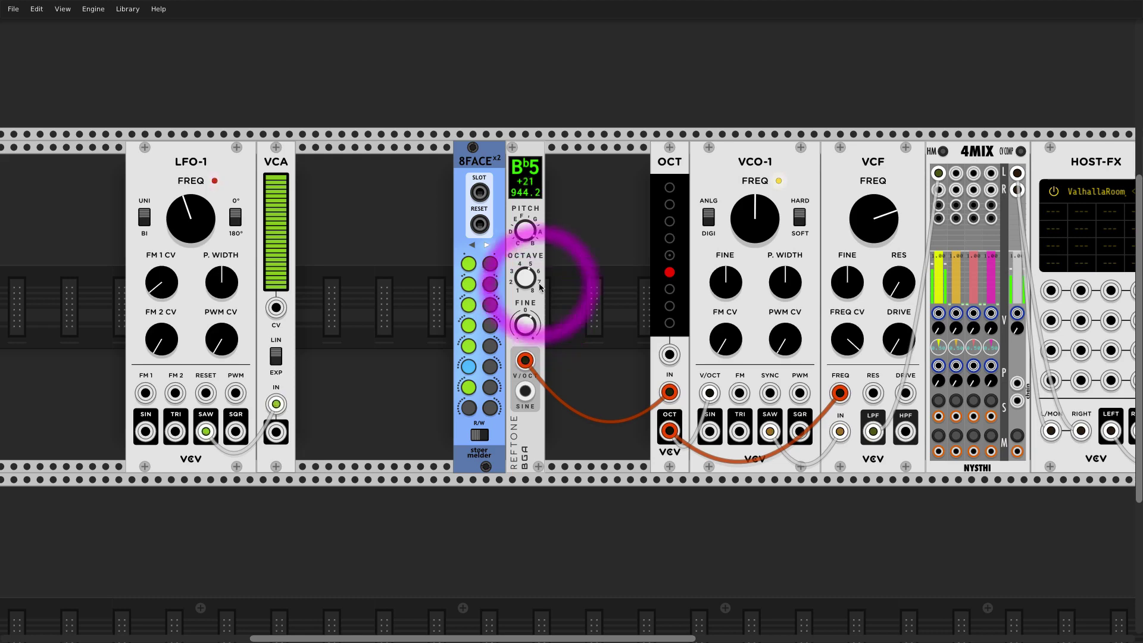
left_click_drag(526, 328, 525, 321)
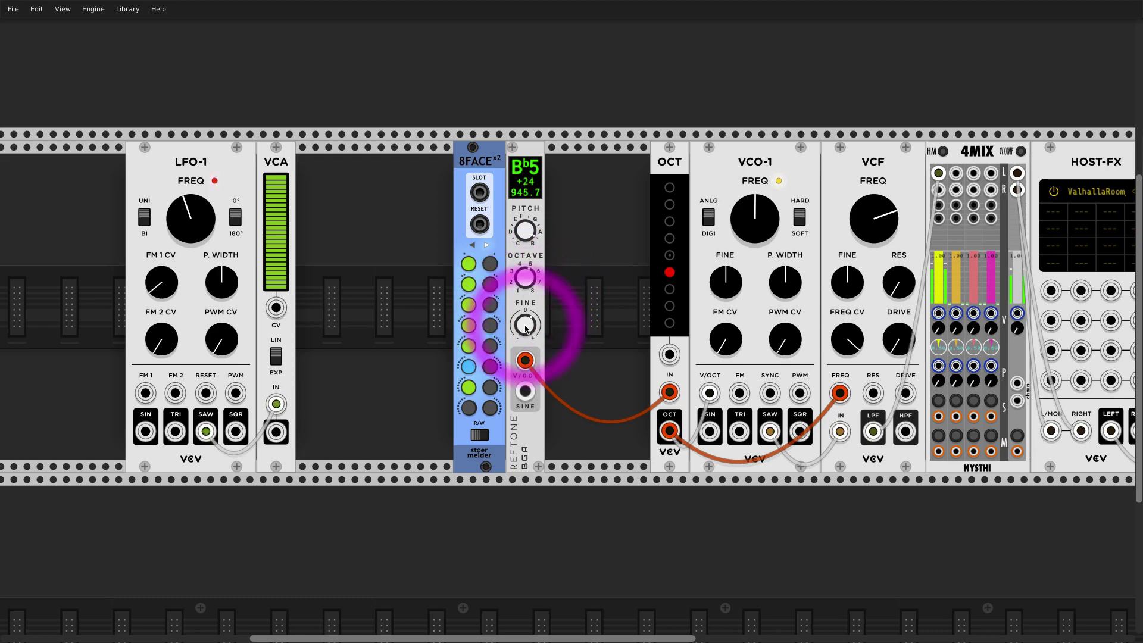
left_click(487, 436)
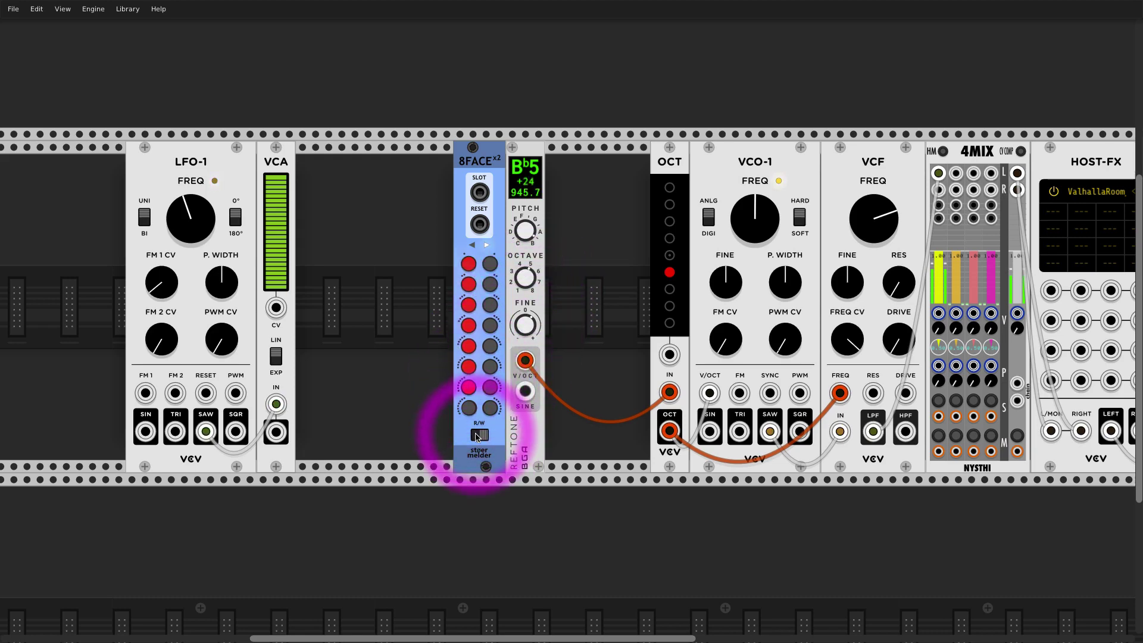
left_click(479, 435)
left_click_drag(480, 192, 276, 432)
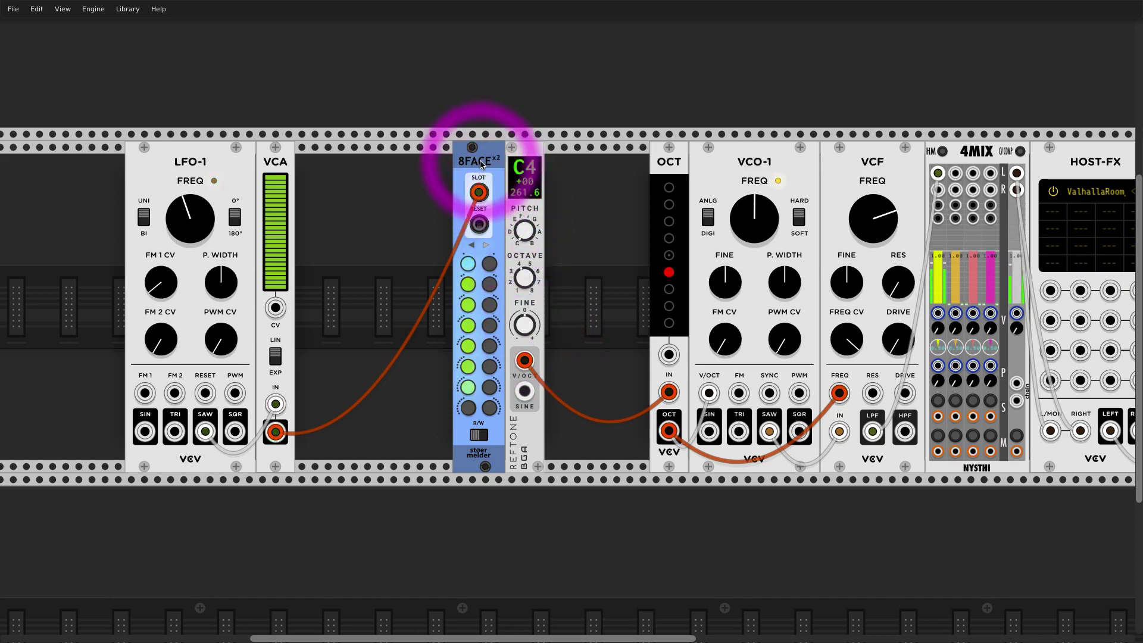
Duplicate the 8FACEx2 module directly to its left and switch the copy to write mode.
key("ctrl+d")
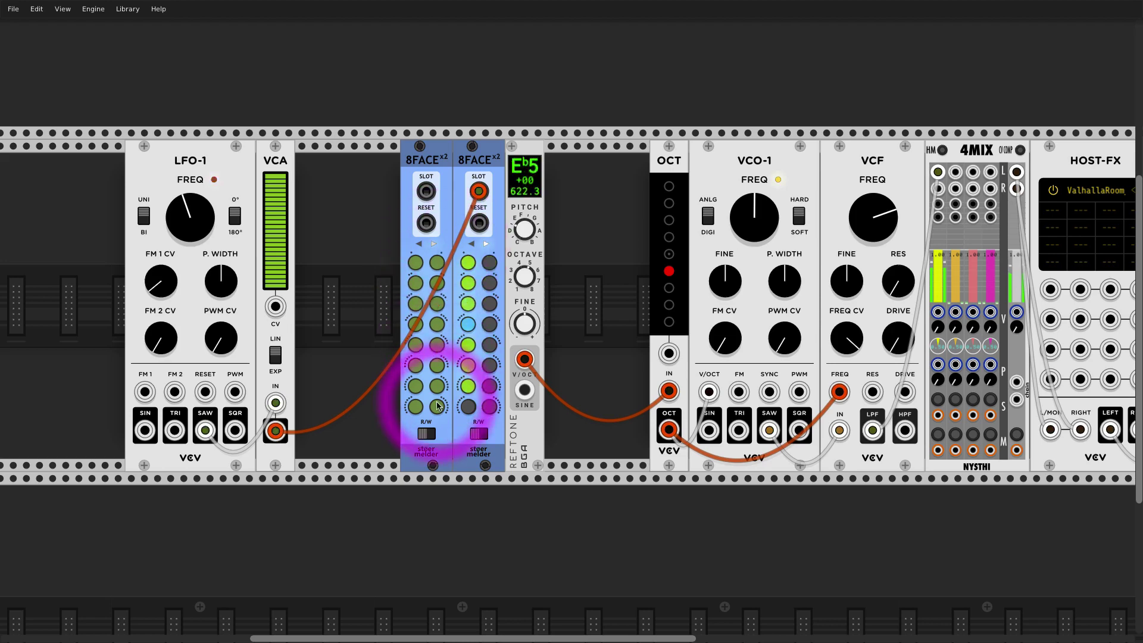
left_click(426, 434)
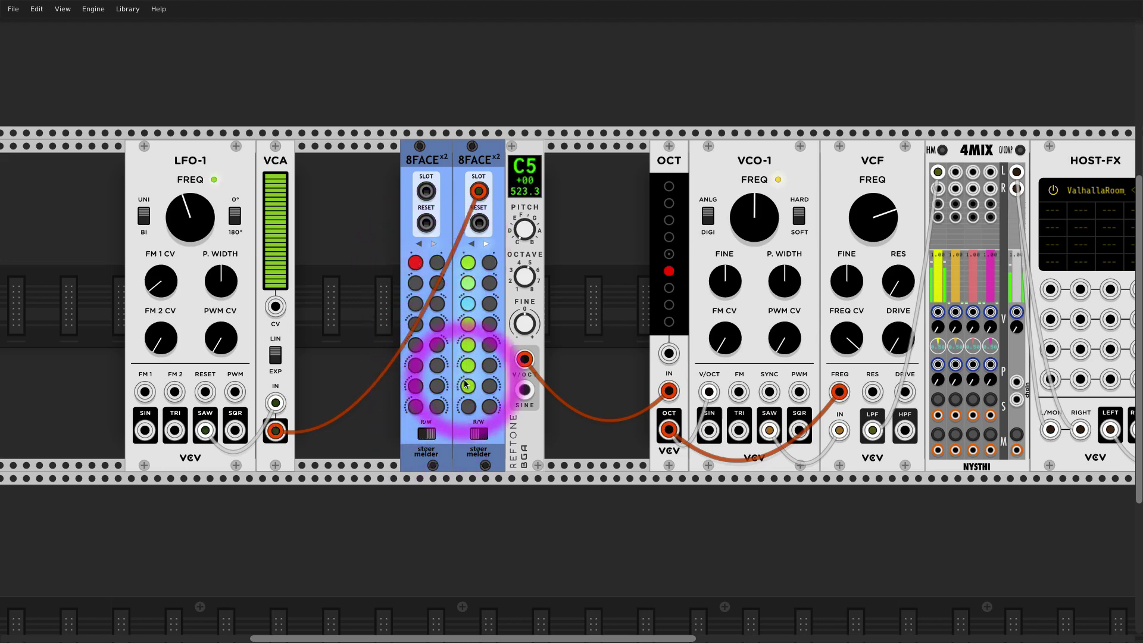
Switch the left 8FACEx2 back to read mode, then unplug and initialize the right 8FACEx2.
left_click(427, 434)
left_click_drag(478, 191, 363, 196)
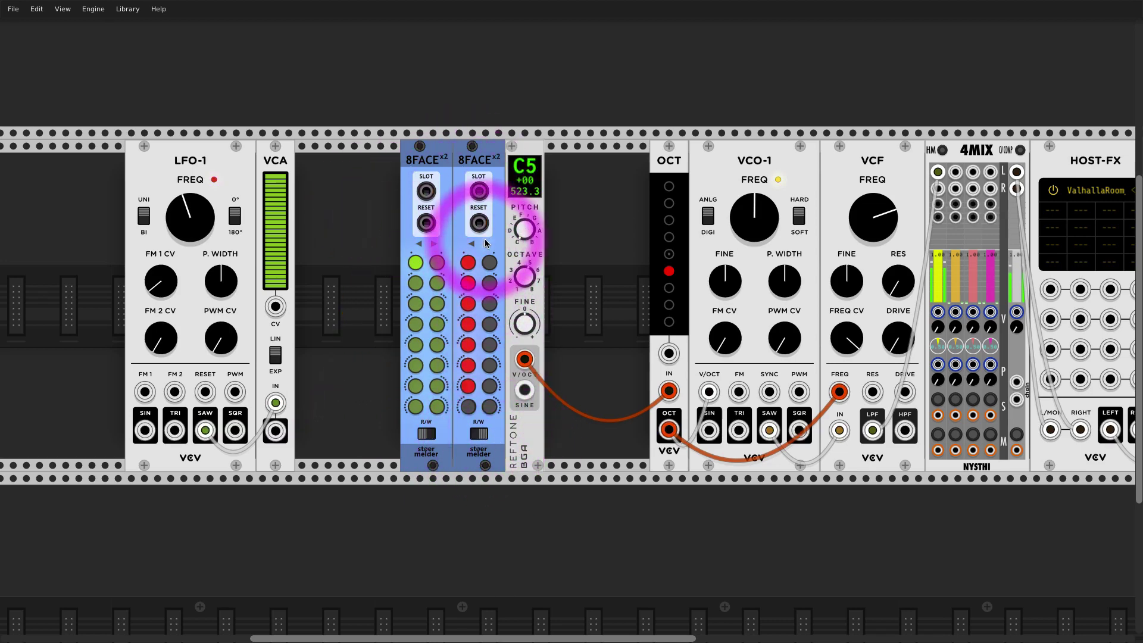
key("ctrl+i")
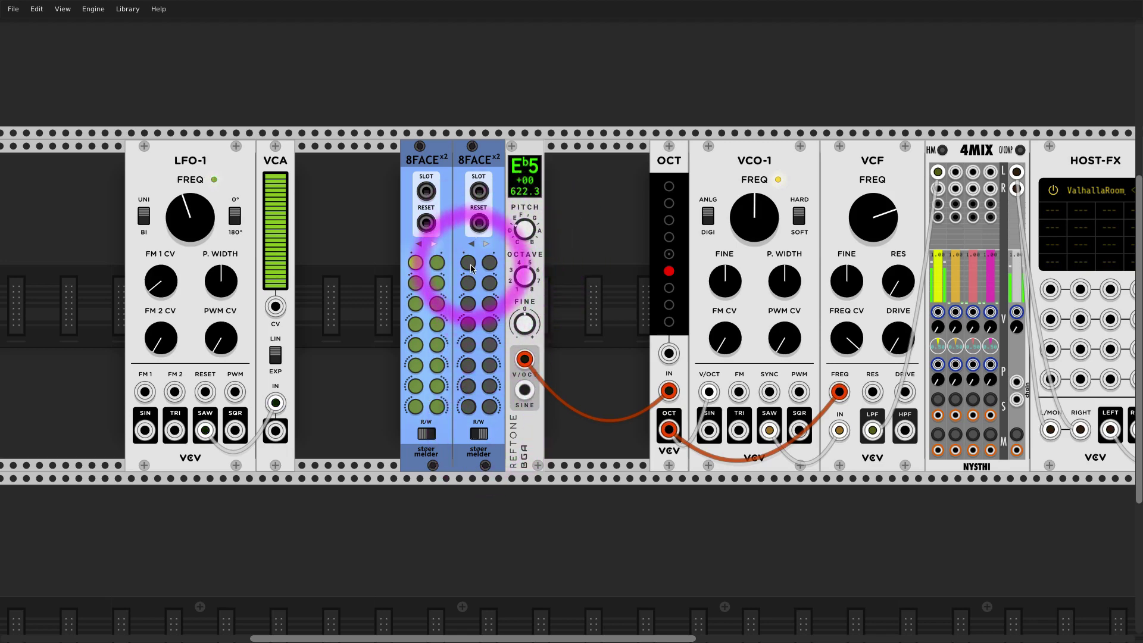
Store a new series of REFTONE notes, ending on Eb7, in the right 8FACEx2 and repatch the VCA's output into its SLOT input.
left_click(472, 263)
left_click_drag(520, 233, 521, 211)
left_click_drag(522, 274, 522, 313)
left_click_drag(522, 237, 522, 237)
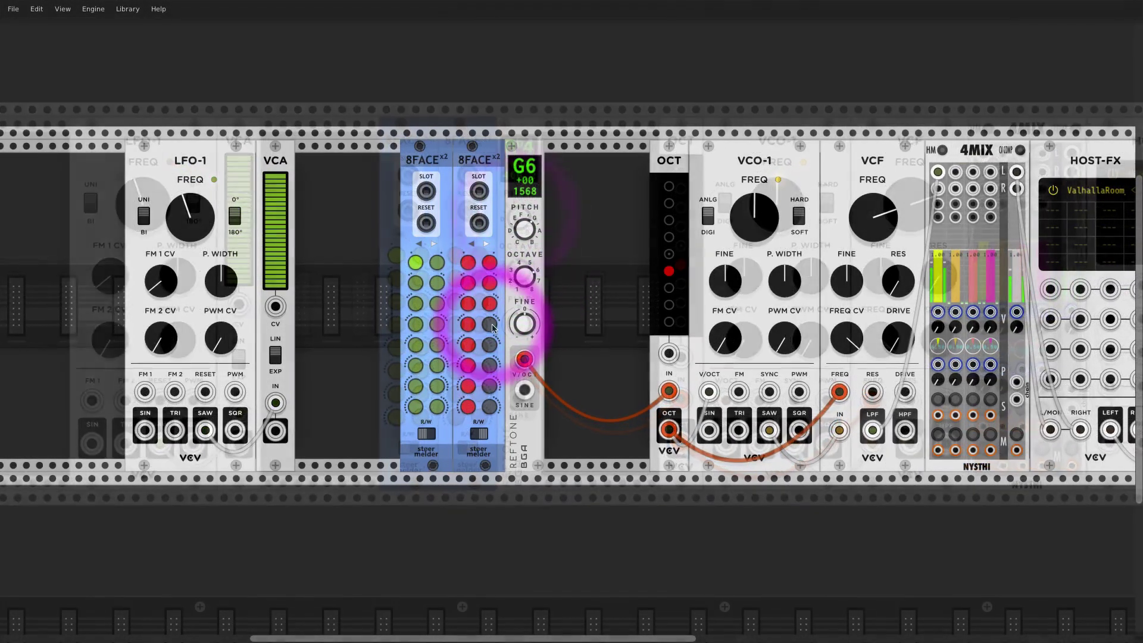
left_click_drag(524, 229, 524, 222)
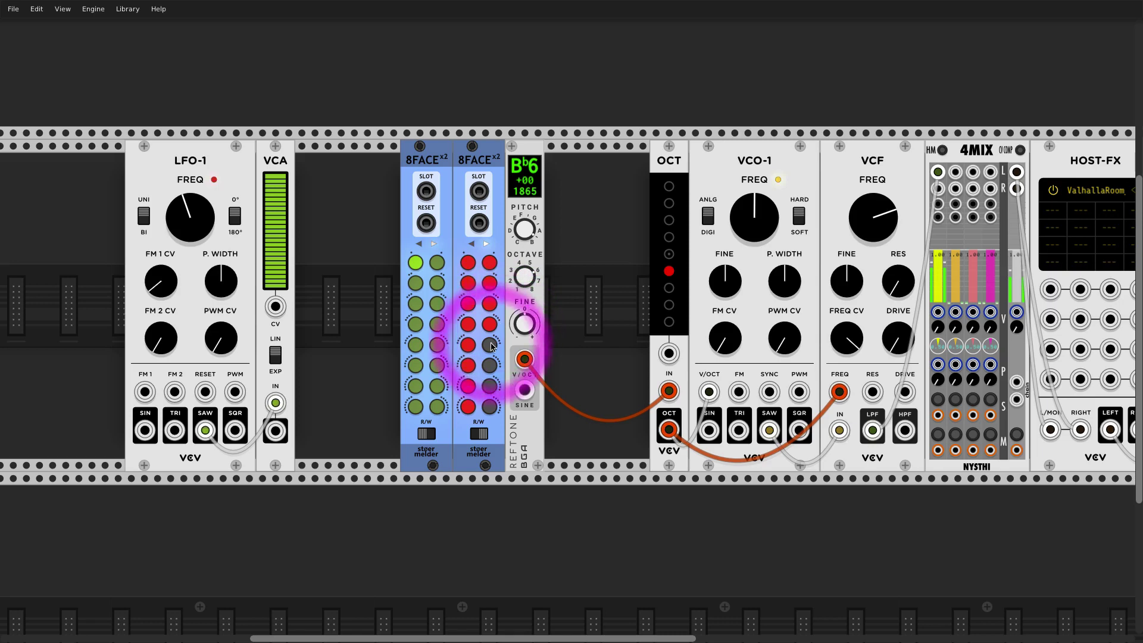
left_click(490, 344)
left_click_drag(524, 272, 524, 237)
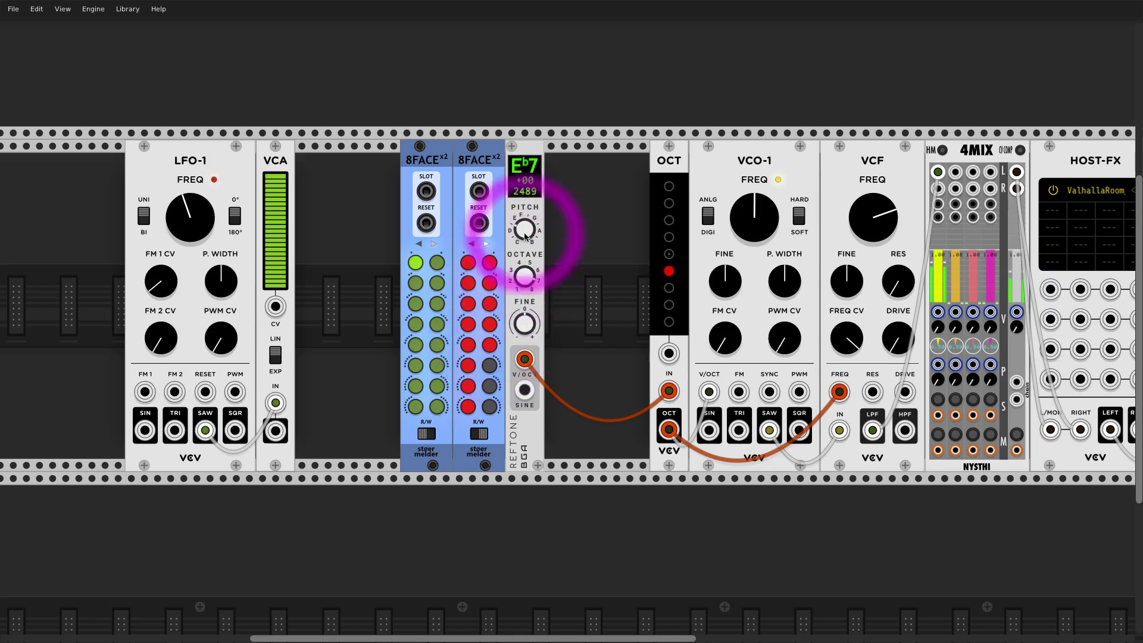
left_click(479, 434)
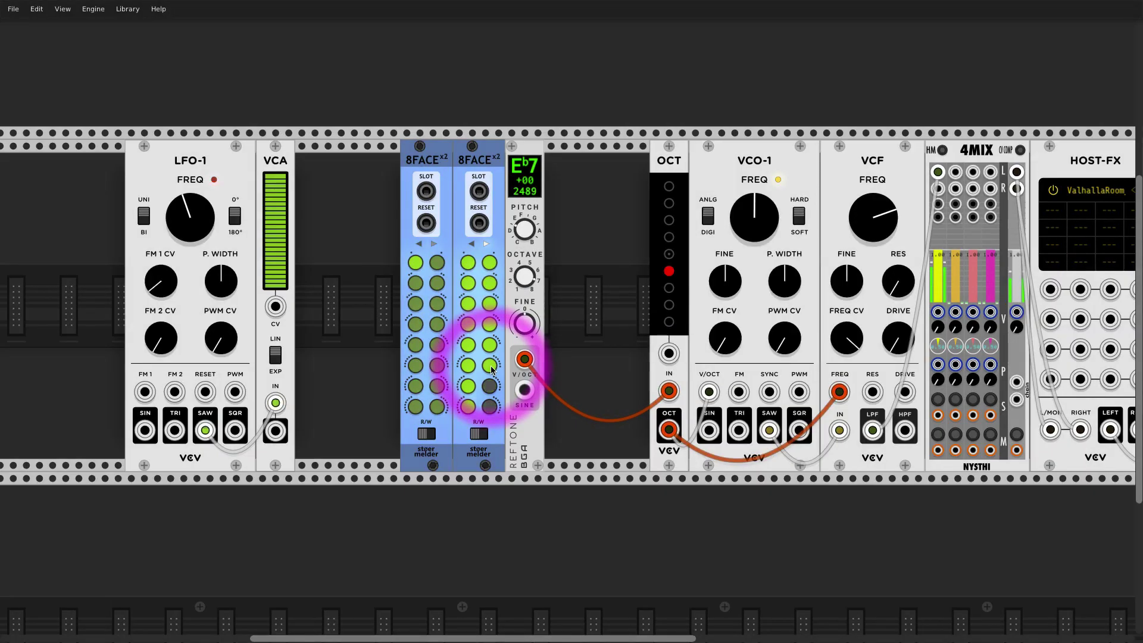
left_click_drag(479, 191, 275, 431)
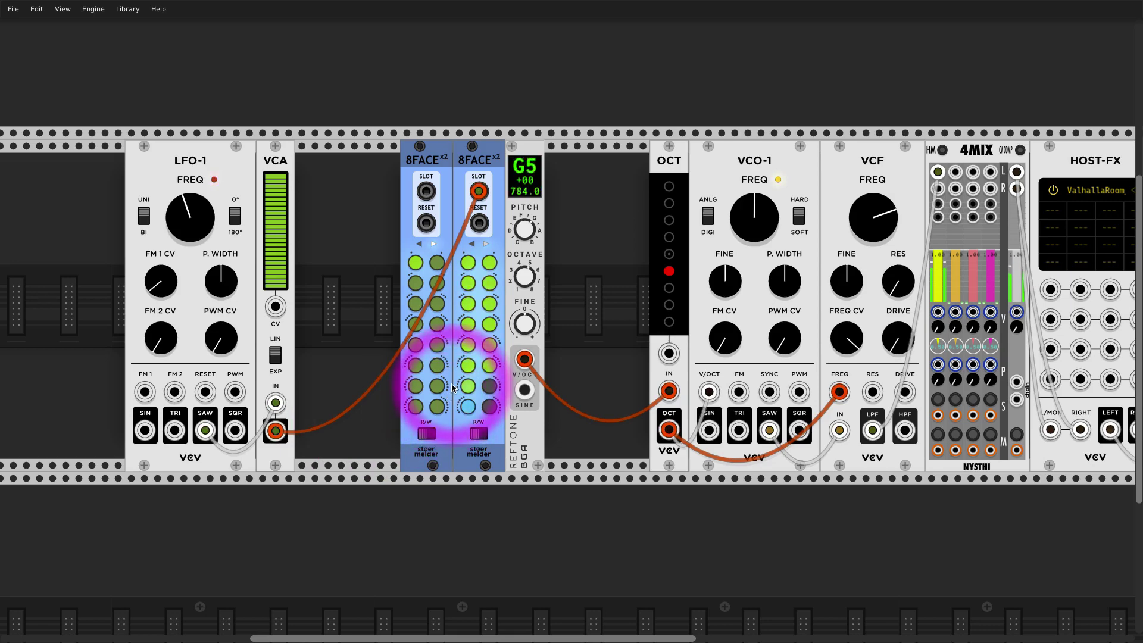
With the SLOT cable unplugged, store the new note series in the left 8FACEx2's second slot, then reconnect the VCA's output to the right SLOT input.
left_click_drag(478, 191, 433, 440)
left_click(428, 434)
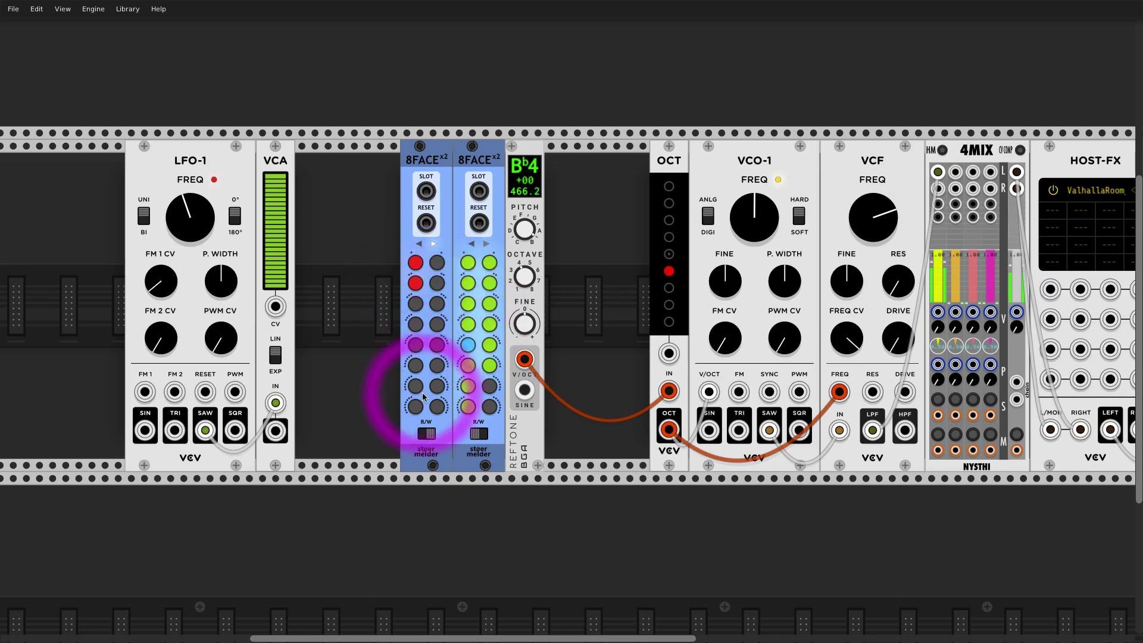
left_click(424, 433)
left_click_drag(479, 190, 275, 430)
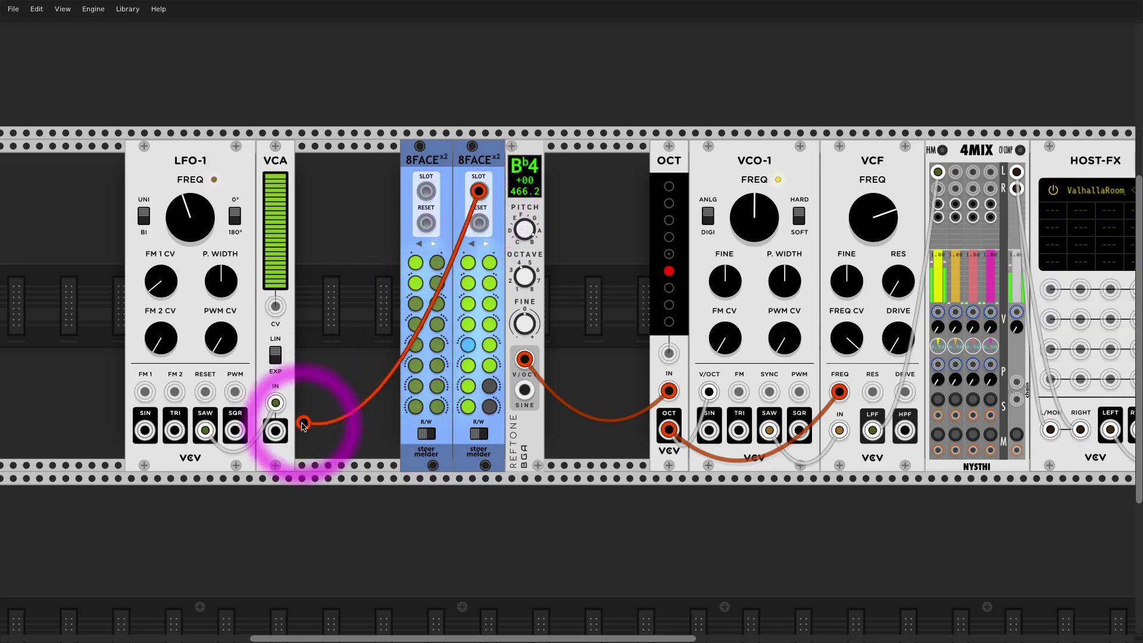
Switch between the left 8FACEx2's first and second slots to compare the two stored note series.
left_click(416, 262)
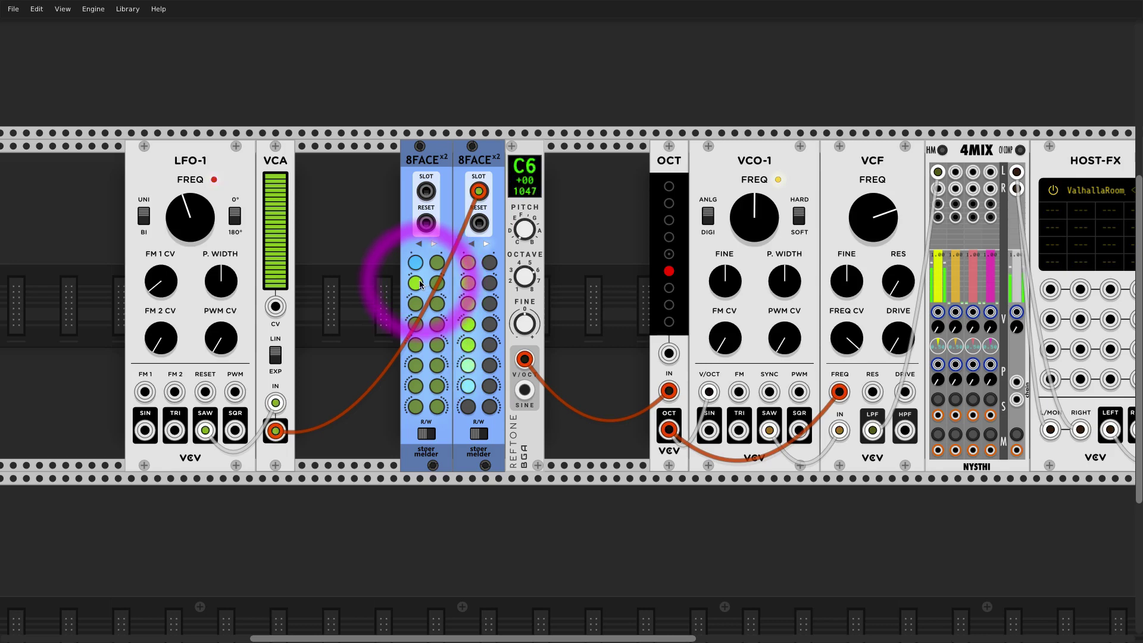
left_click(417, 282)
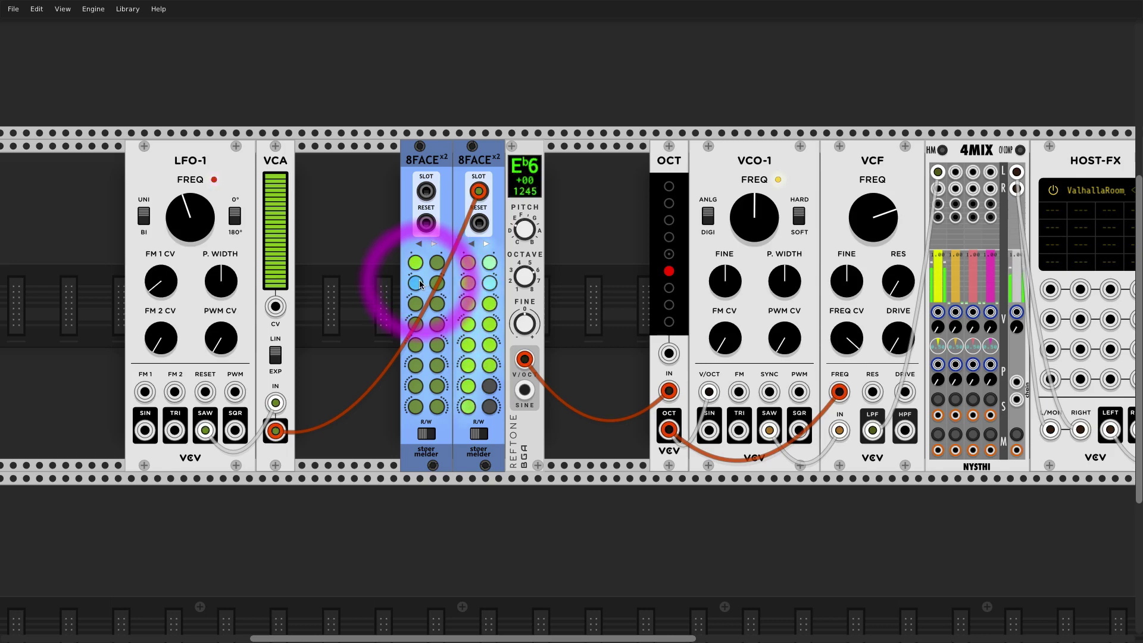
left_click(417, 264)
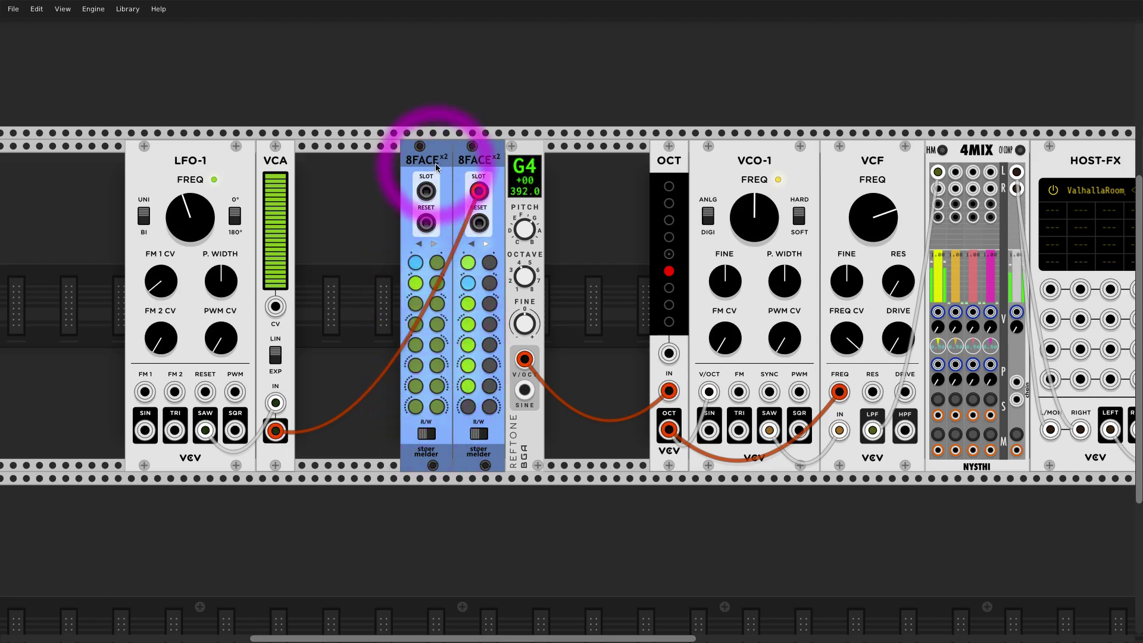
Duplicate the left 8FACEx2 module and delete the copy.
key("ctrl+d")
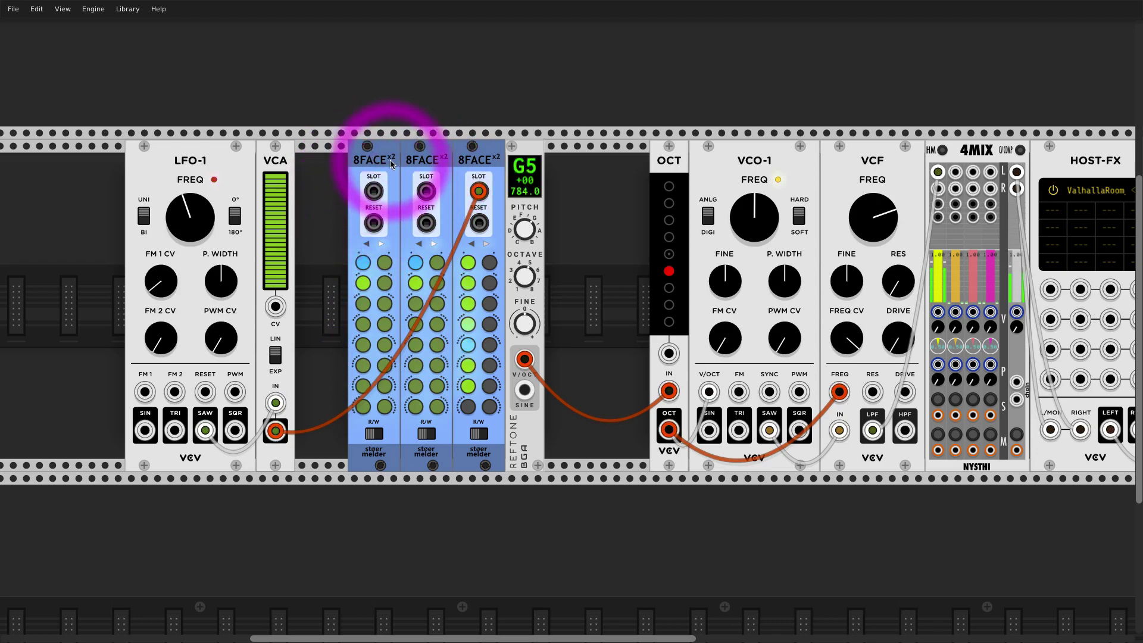
key("Delete")
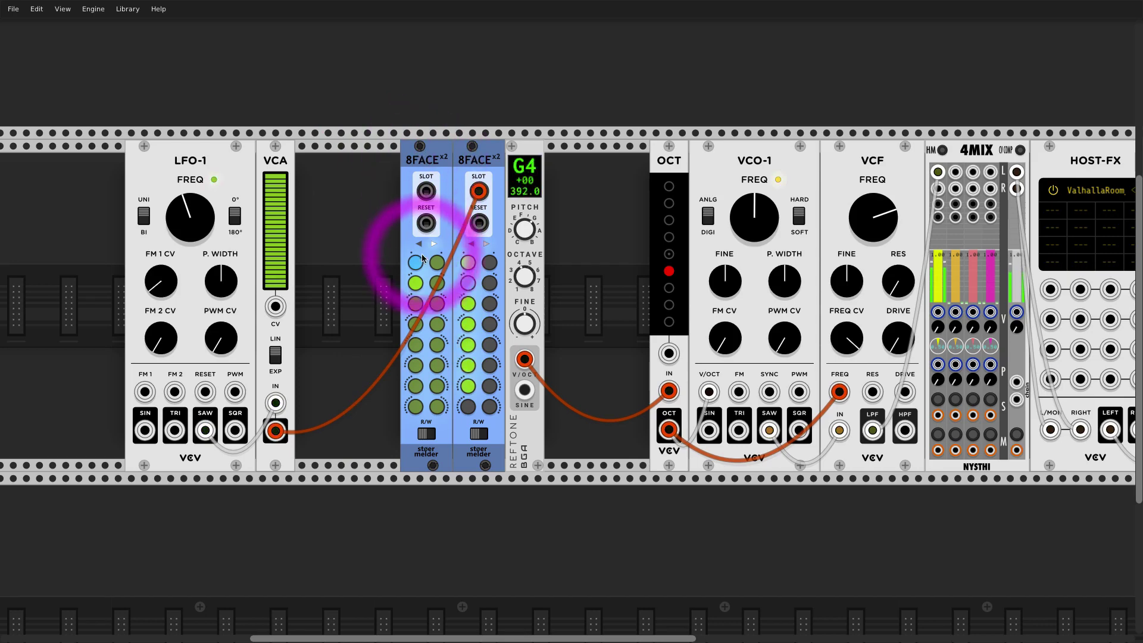
Change the left 8FACEx2's Port SLOT mode and limit its sequence to the first two slots.
right_click(444, 165)
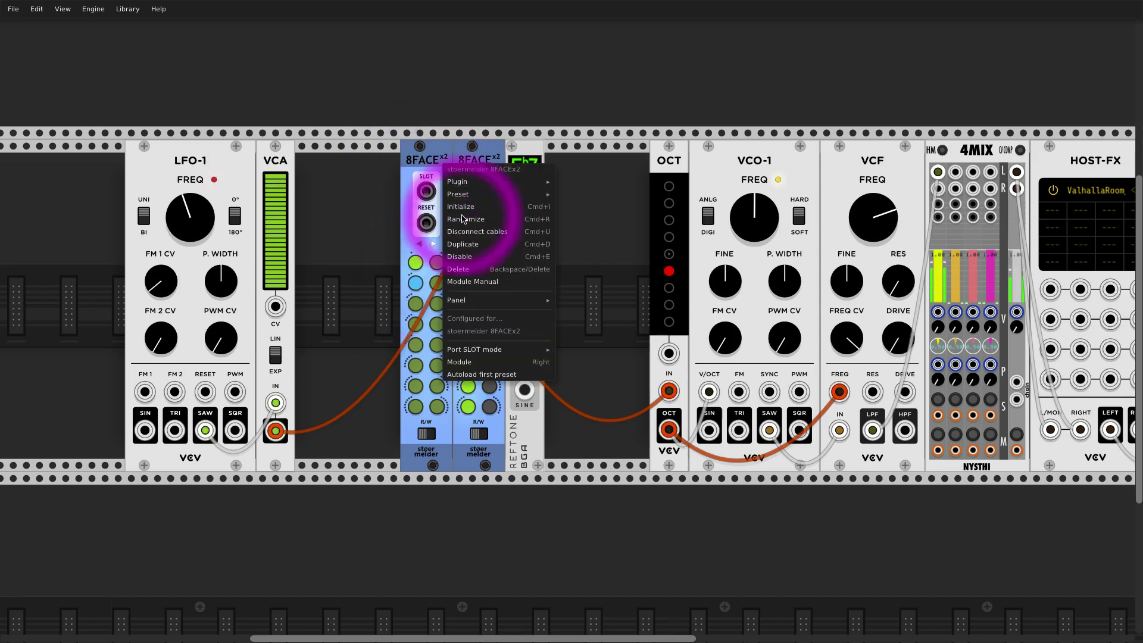
mouse_move(543, 350)
left_click(589, 349)
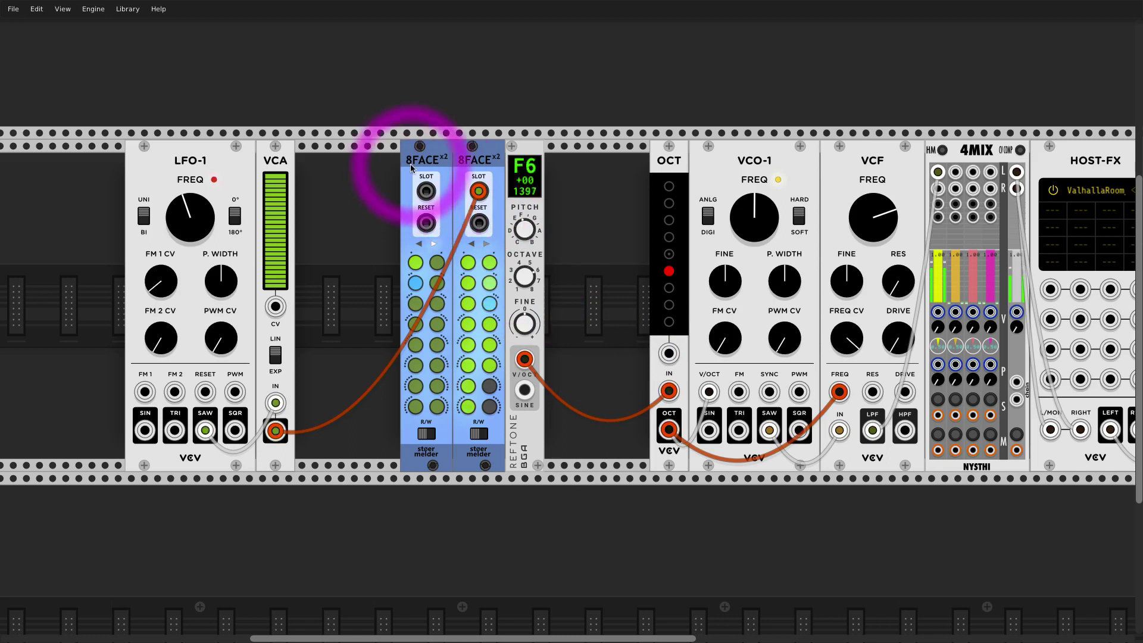
left_click(416, 285)
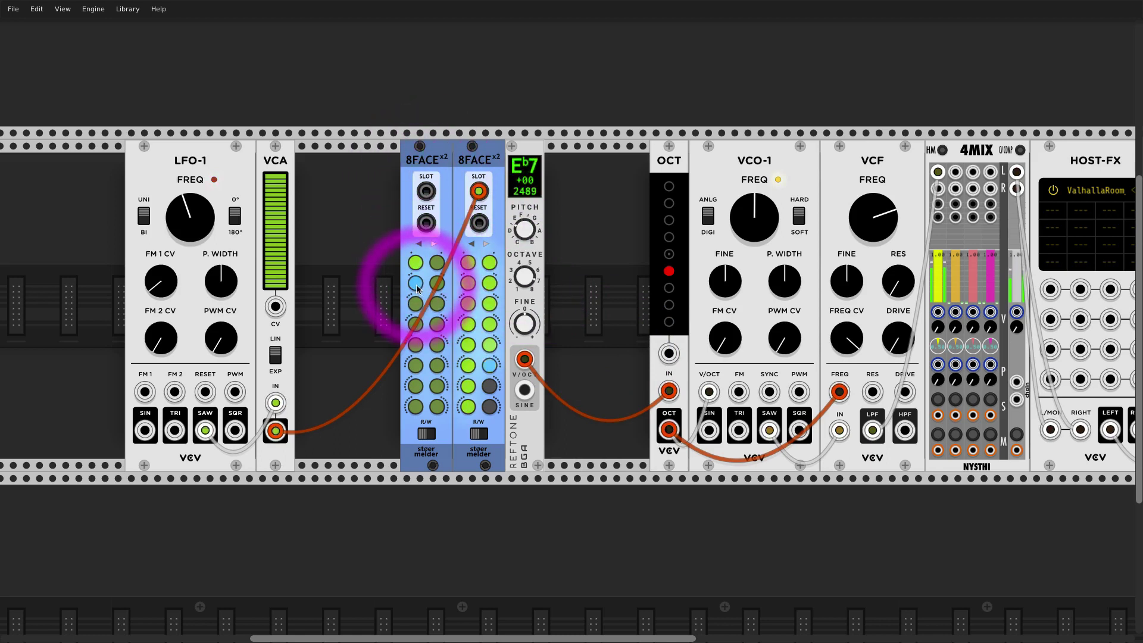
Add an RKD clock divider driven by LFO-1's SQR output and patch its output 4 into the left 8FACEx2's SLOT input.
right_click(327, 197)
type("clo")
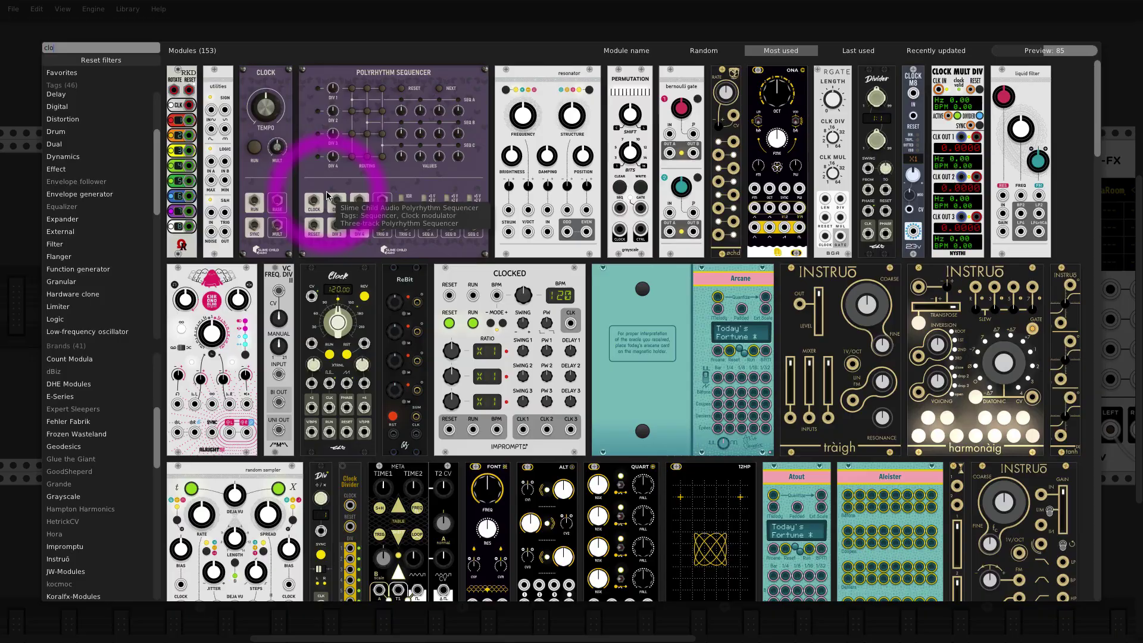
left_click(184, 74)
left_click_drag(336, 208, 236, 430)
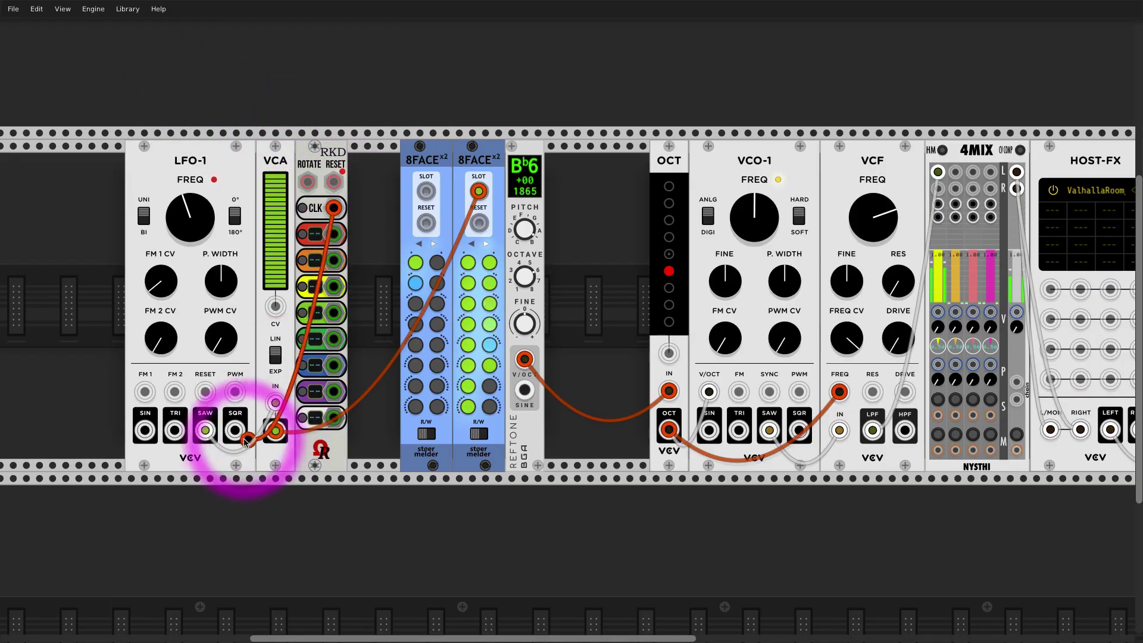
left_click_drag(333, 313, 420, 194)
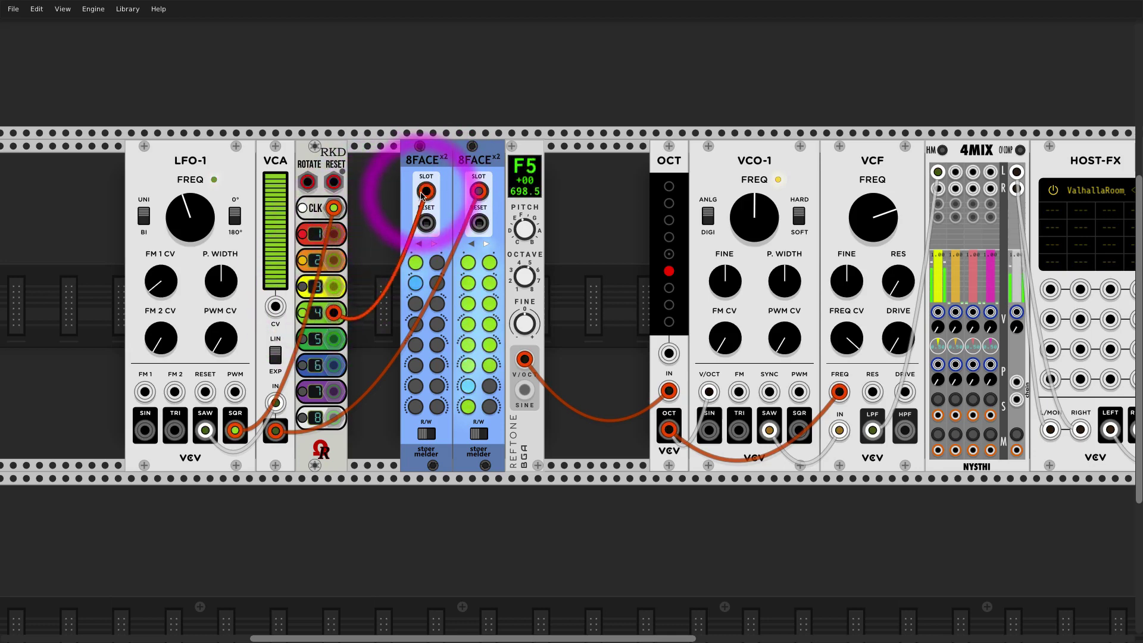